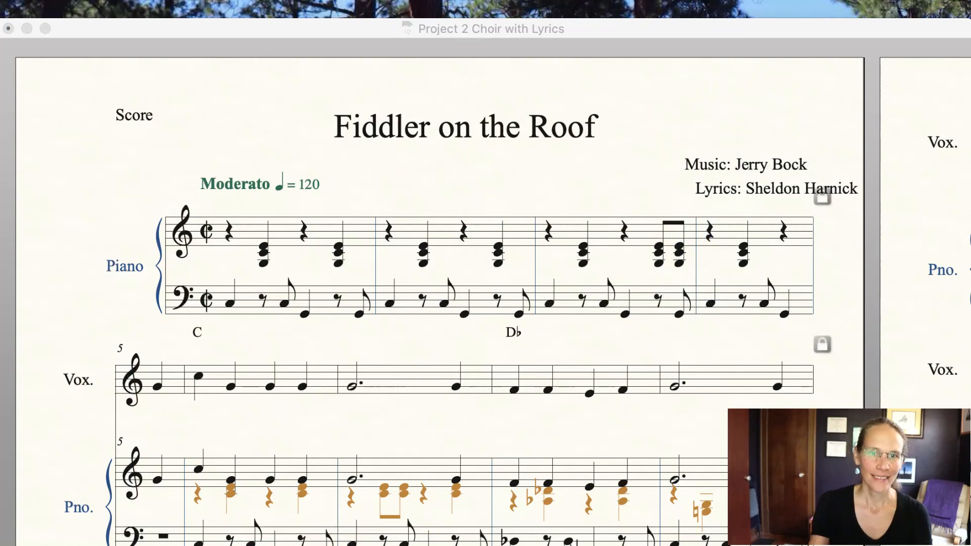
Step: Switch to Speedy Entry and delete the chord on beat 4 of the first piano measure
left_click(94, 306)
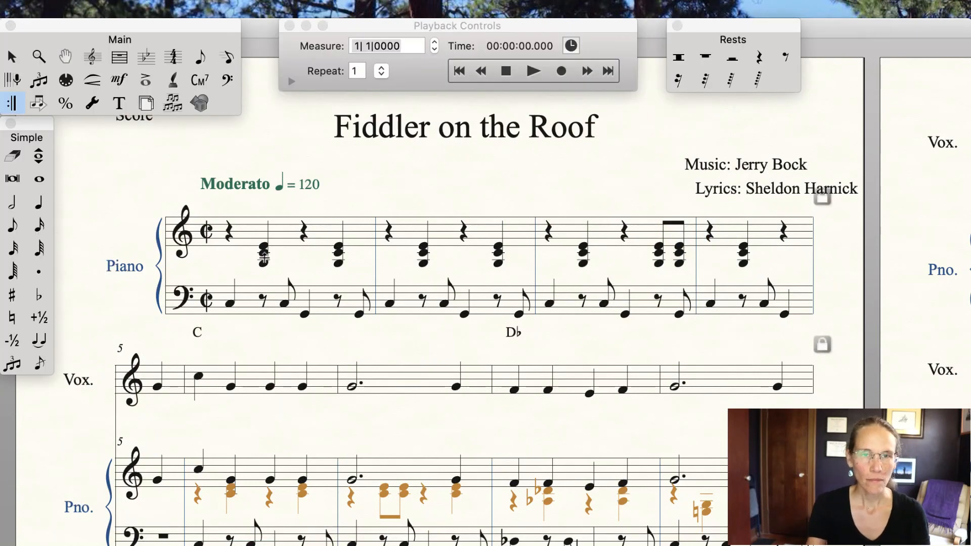
left_click(227, 56)
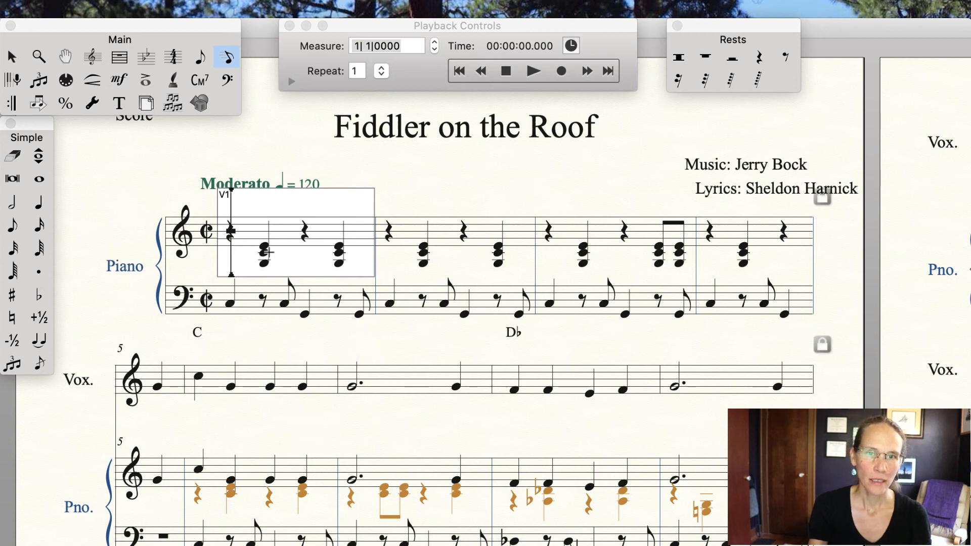
left_click(337, 244)
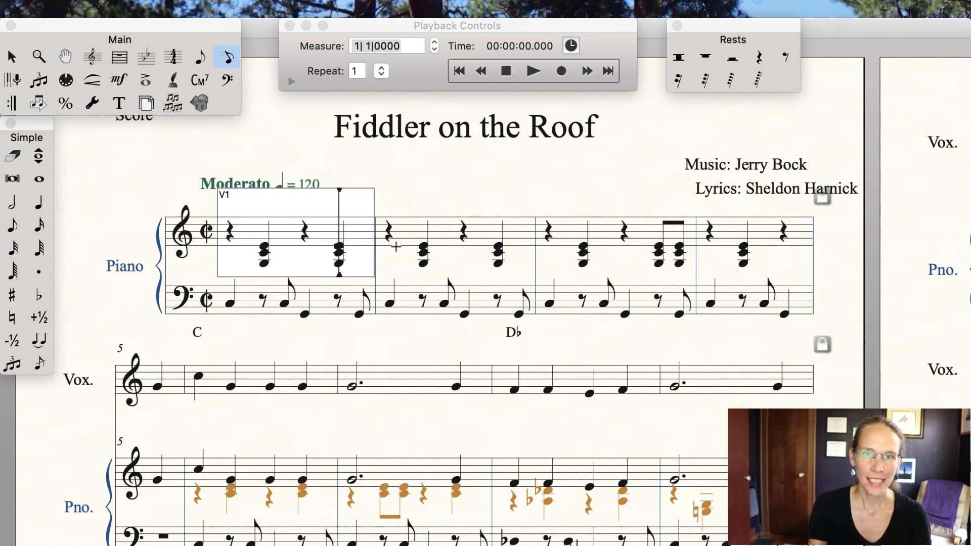
key("Delete")
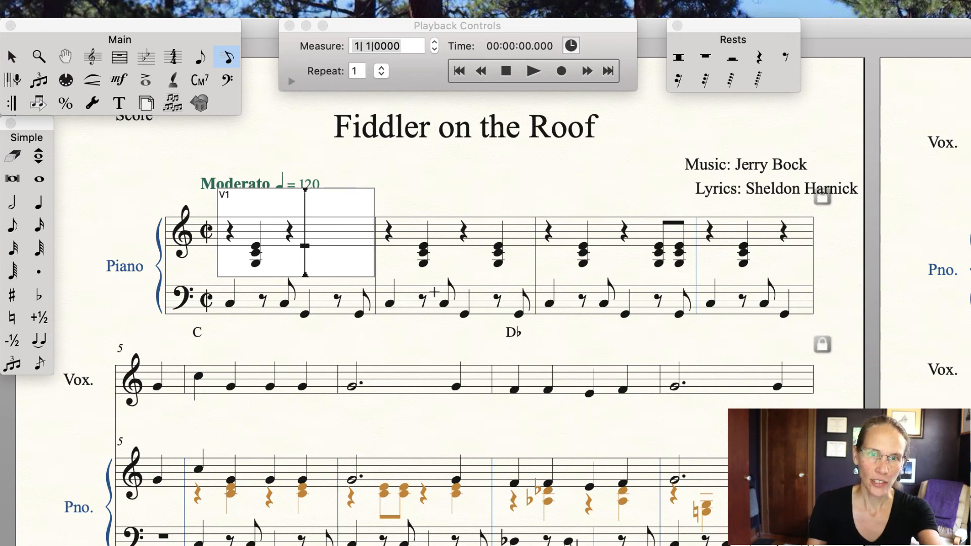
Step: Enter a lower single quarter note on beat 4 of the first piano measure
key("Down")
key("Down")
key("Down")
key("Down")
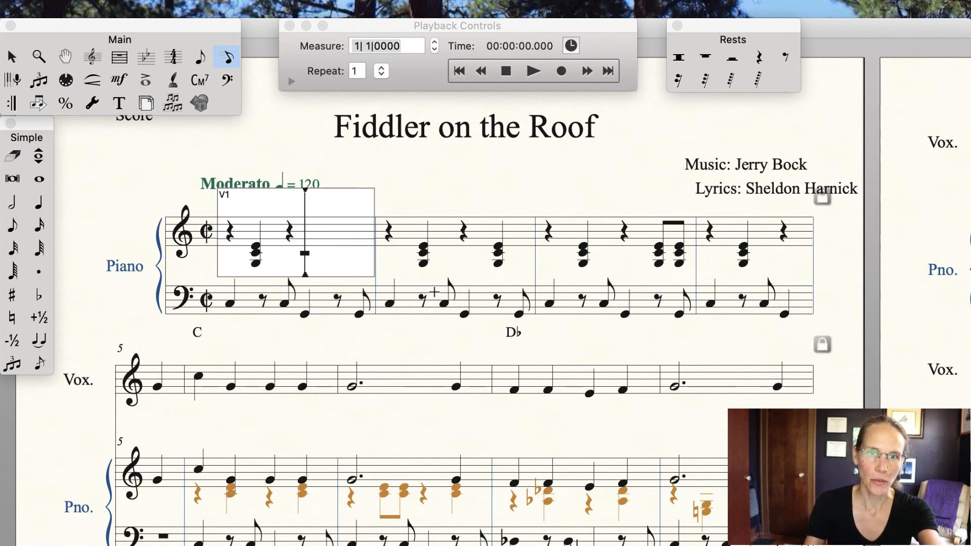
key("5")
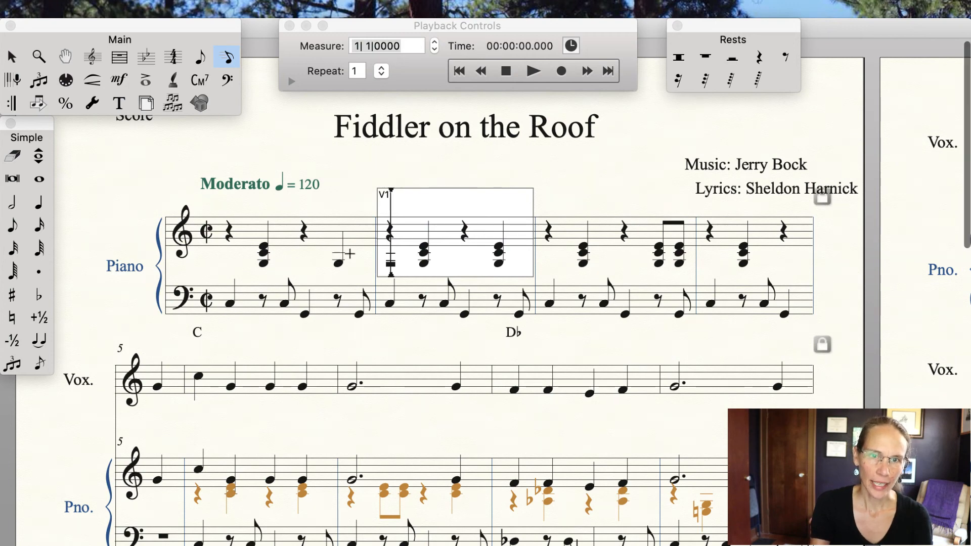
key("Escape")
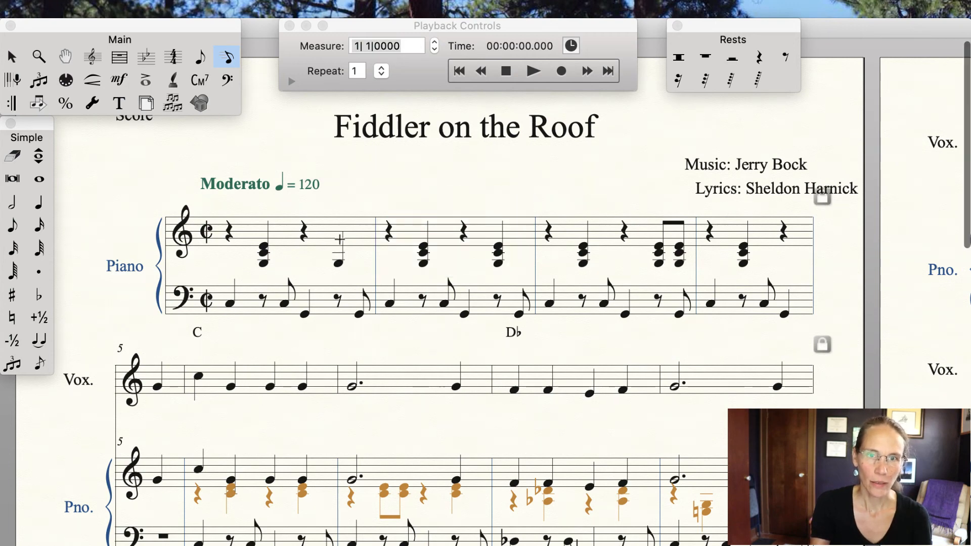
Step: Add notes above the beat-4 quarter note to rebuild the three-note chord
left_click(341, 242)
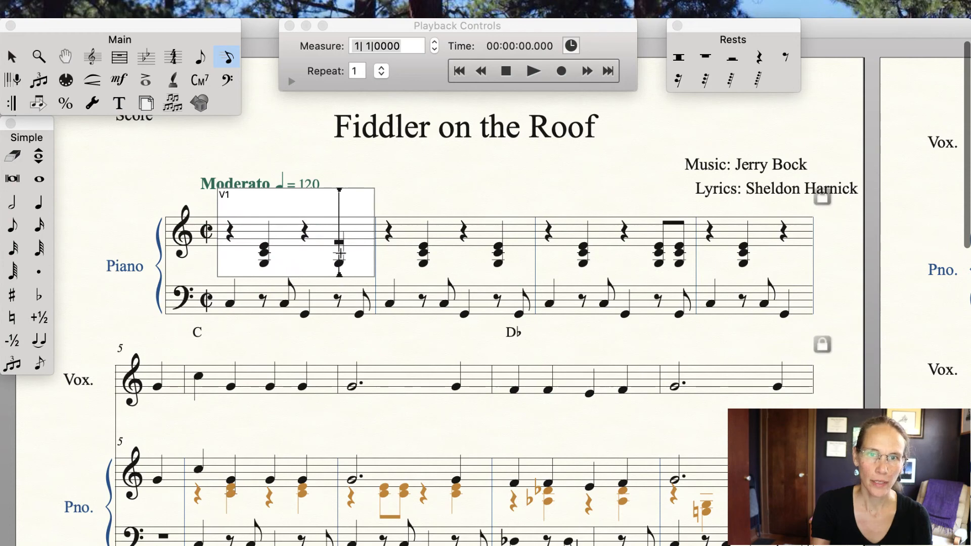
key("Up")
key("Up")
key("Return")
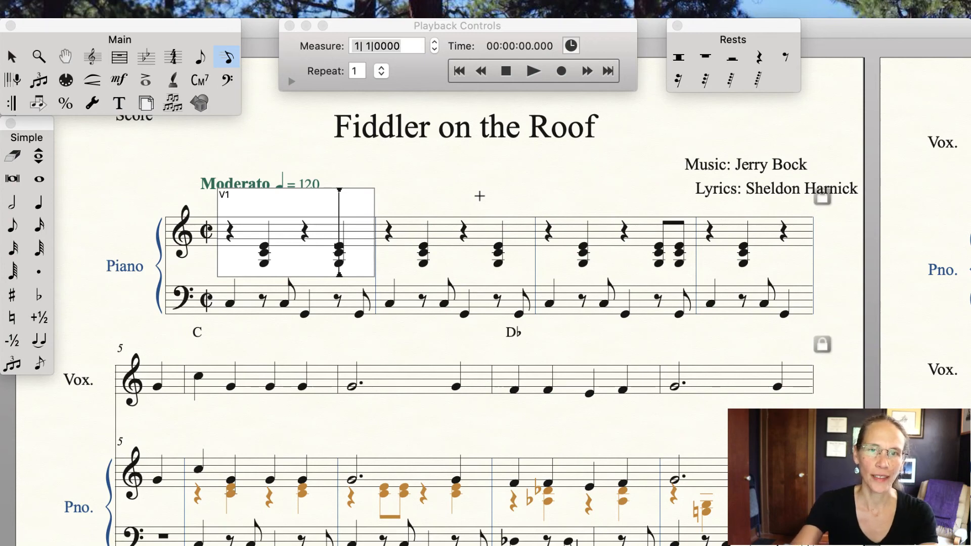
Step: Try adding an extra note to the full measure, leave the measure alone, and undo it
key("5")
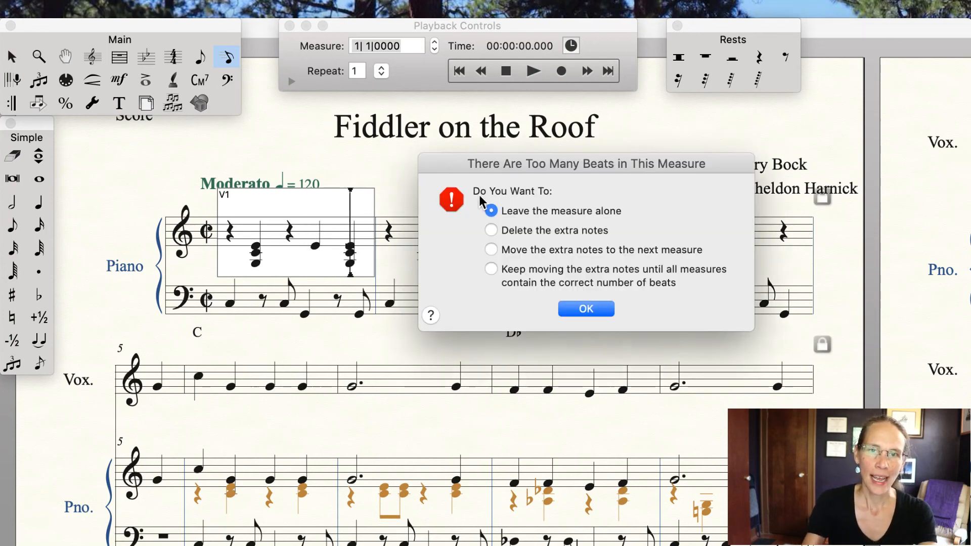
left_click(586, 308)
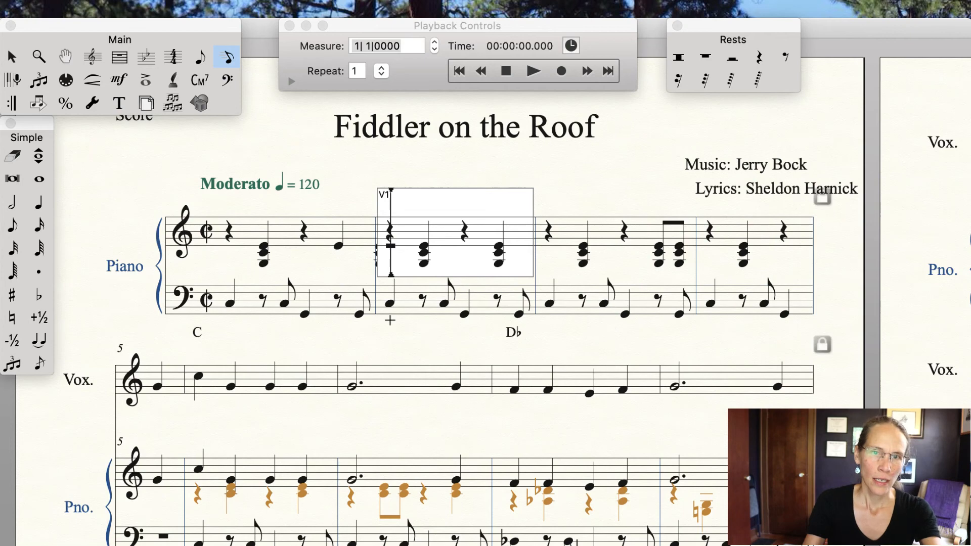
left_click(389, 318)
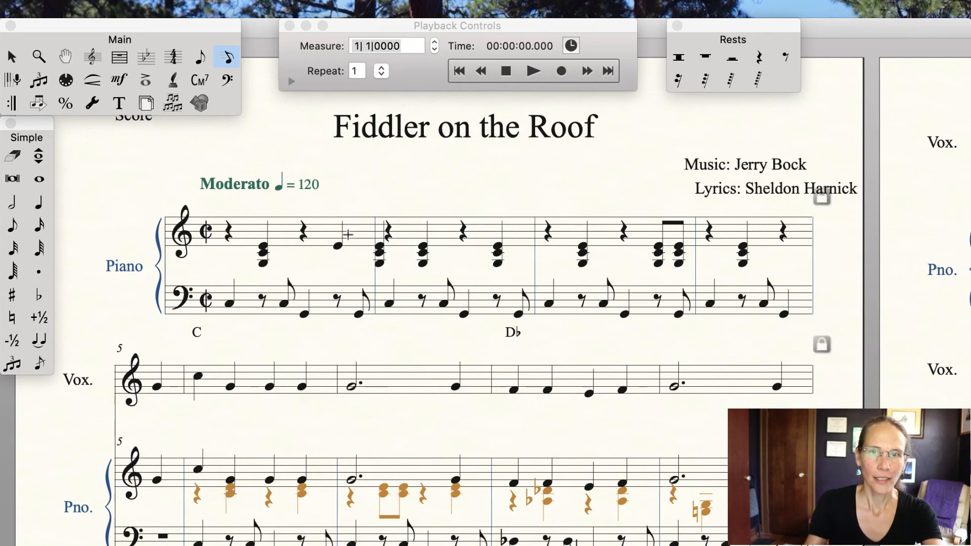
key("super+z")
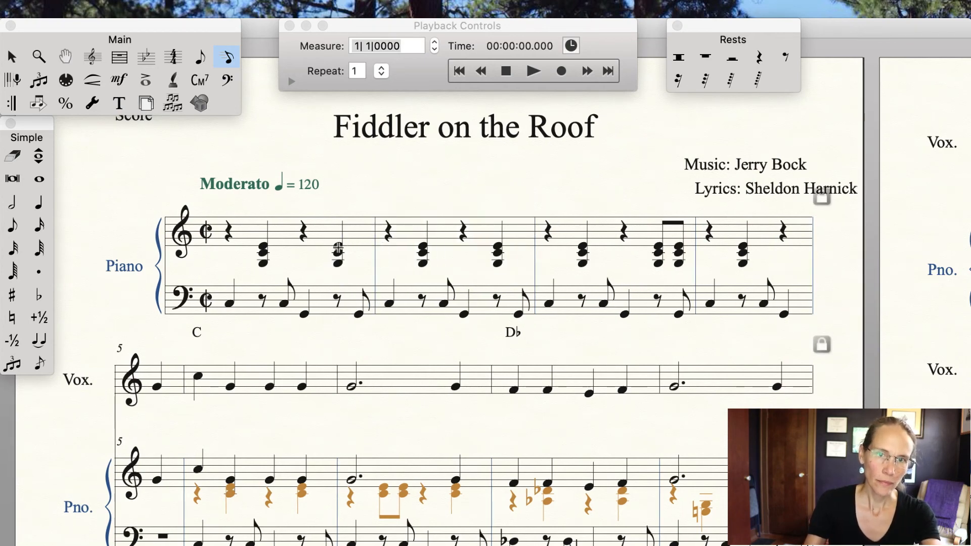
Step: Delete the beat-4 chord of the first piano measure again
left_click(338, 248)
key("BackSpace")
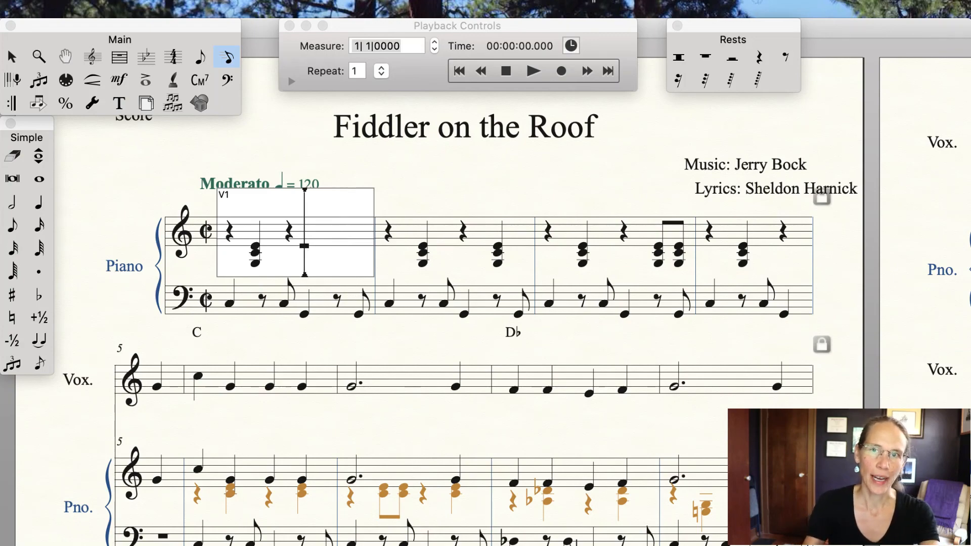
Step: Turn Speedy Entry's Use MIDI Device for Input option on and back off
left_click(539, 9)
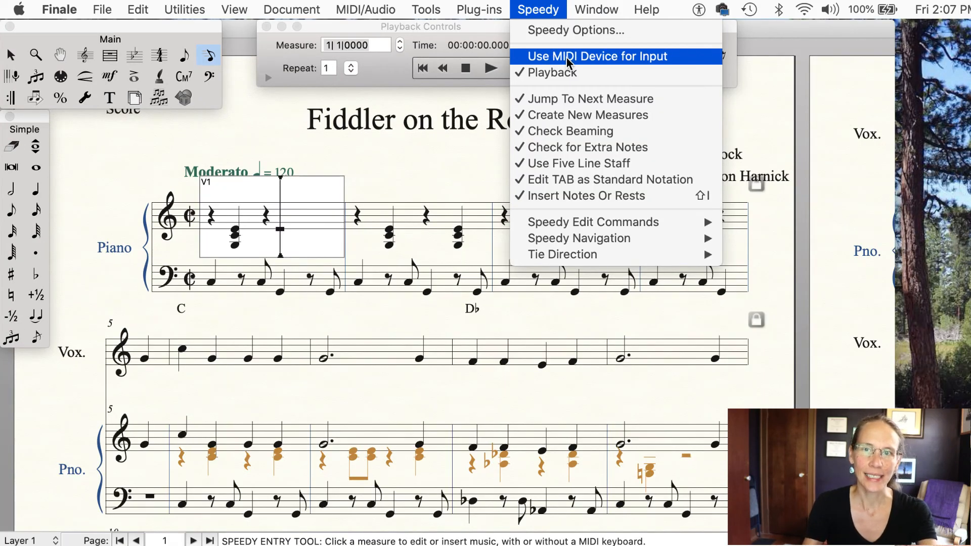
left_click(568, 57)
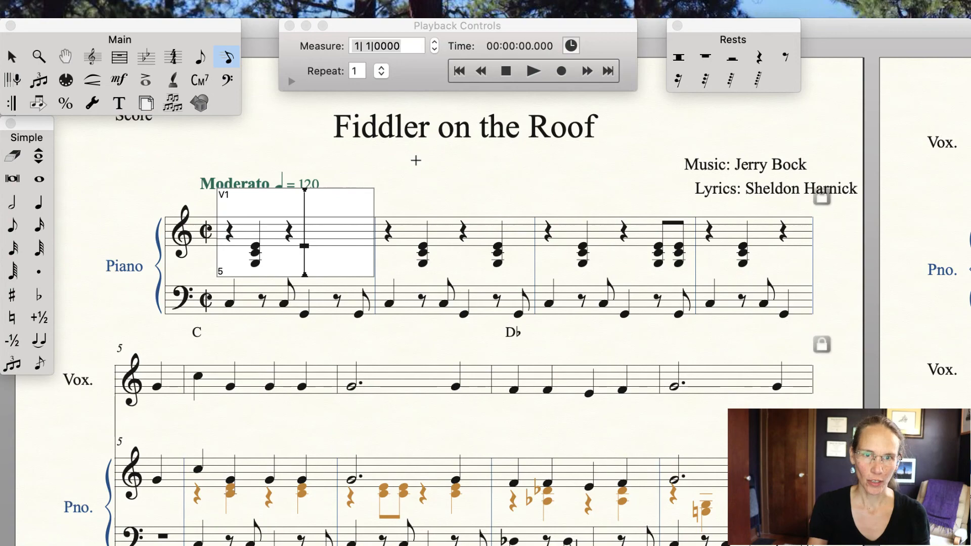
left_click(537, 9)
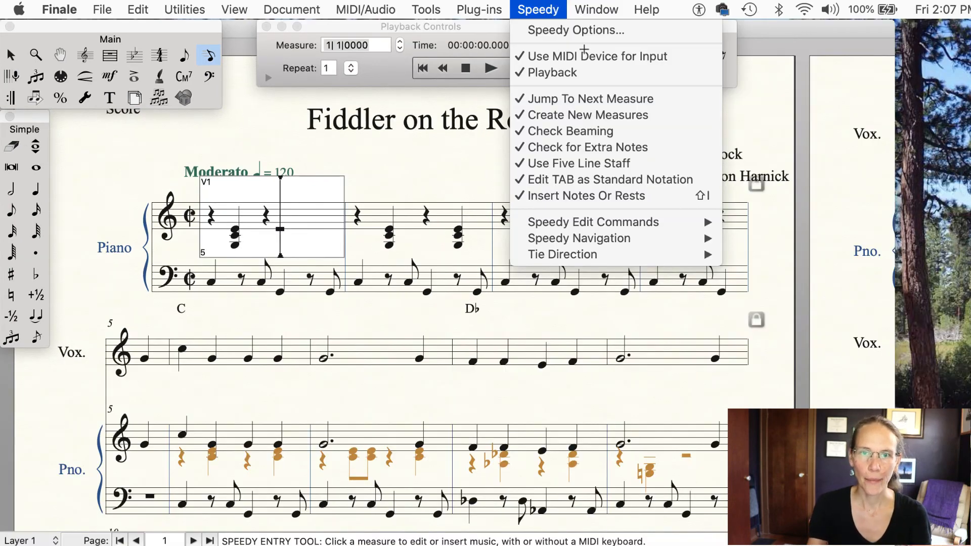
left_click(568, 57)
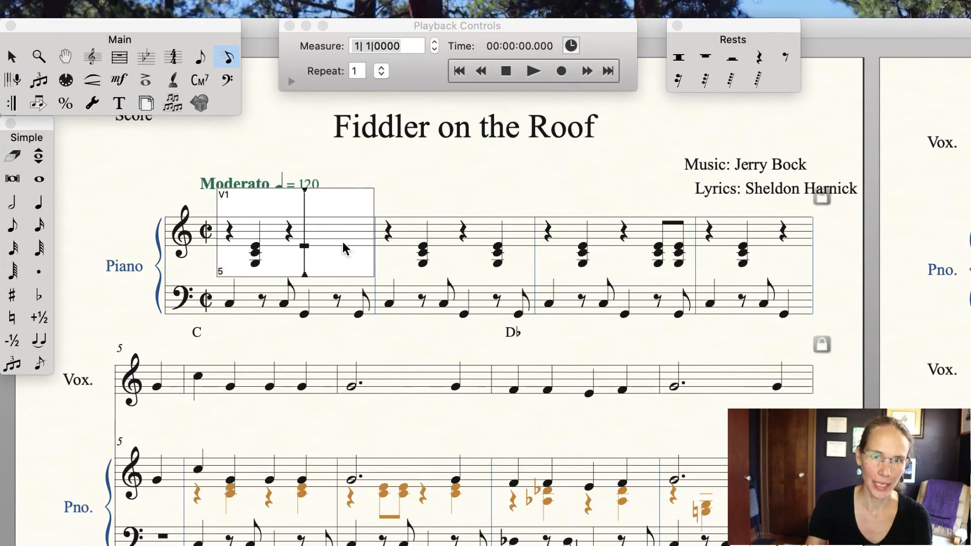
Step: Enter a quarter rest on beat 4 of the first piano measure with Speedy Entry
key("5")
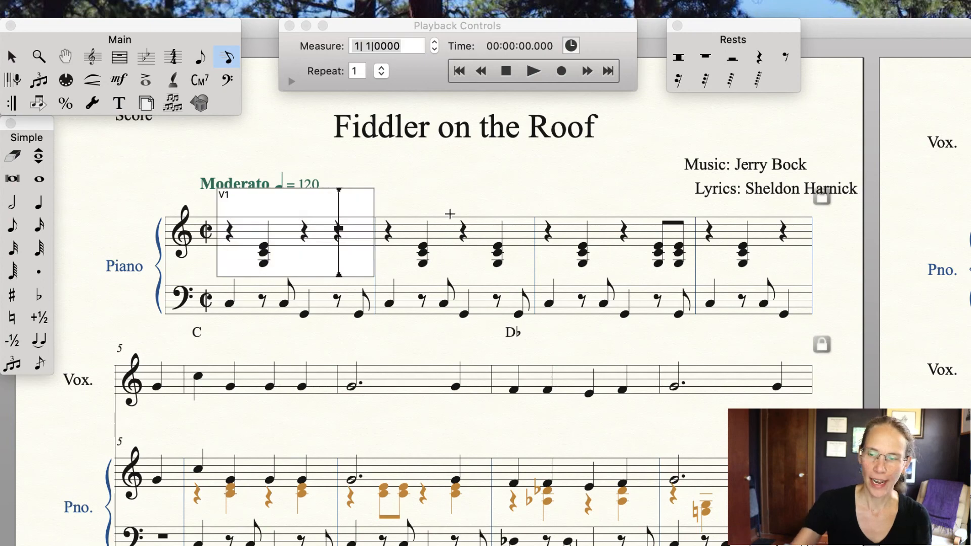
key("BackSpace")
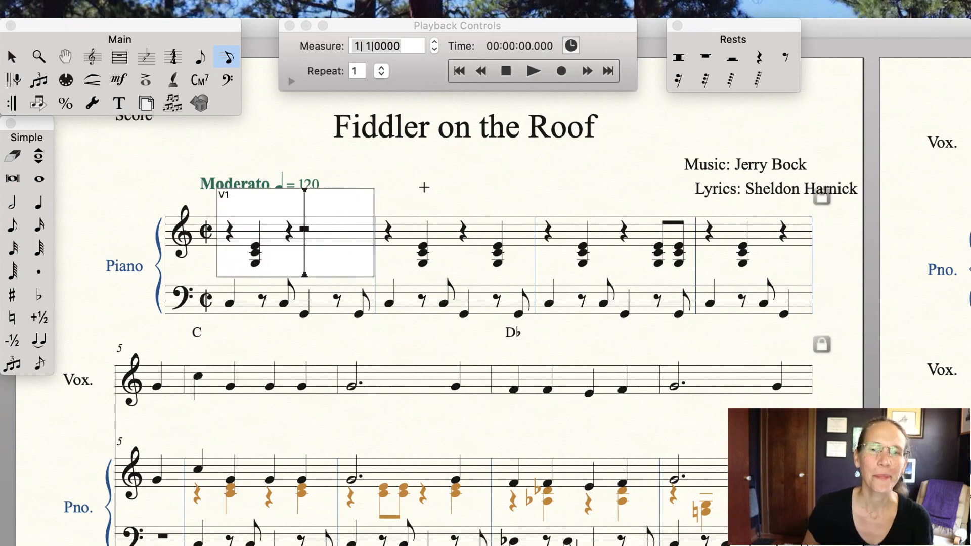
key("5")
key("Escape")
Step: With Simple Entry, rebuild the quarter-note chord on beat 4 of the first piano measure
left_click(201, 59)
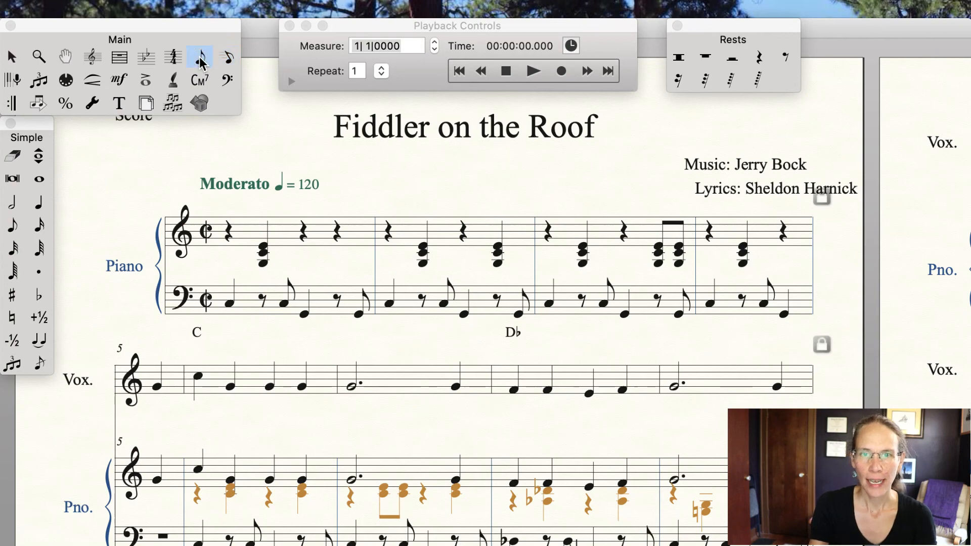
left_click(333, 262)
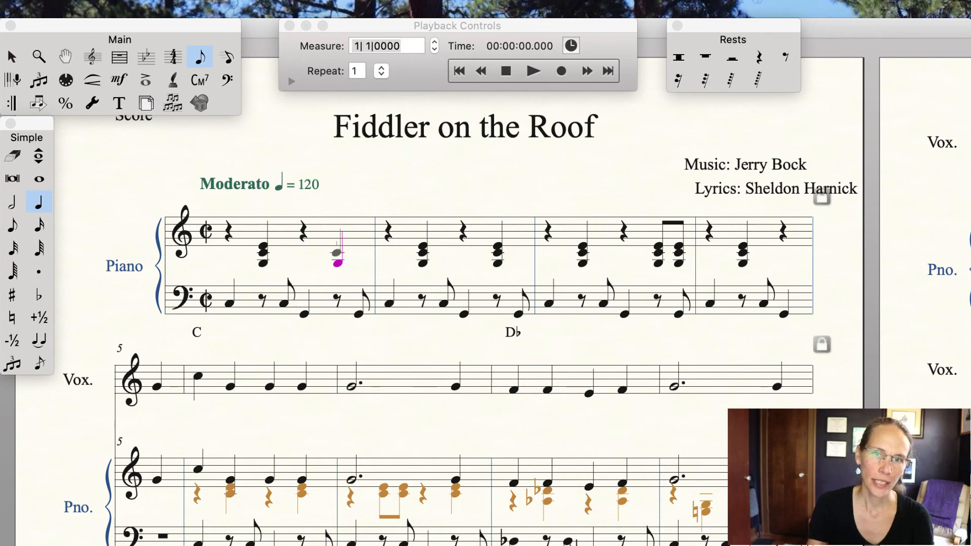
left_click(337, 252)
left_click(337, 246)
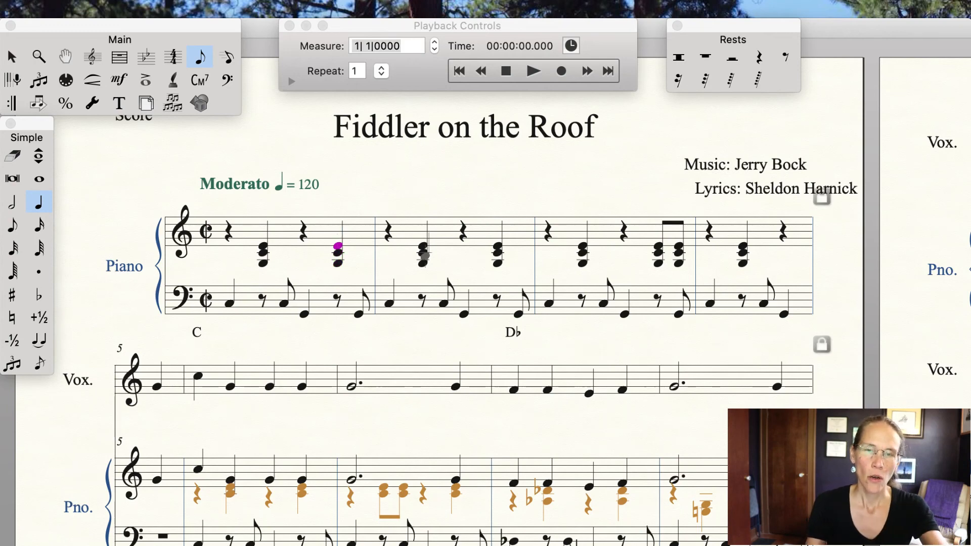
key("super+z")
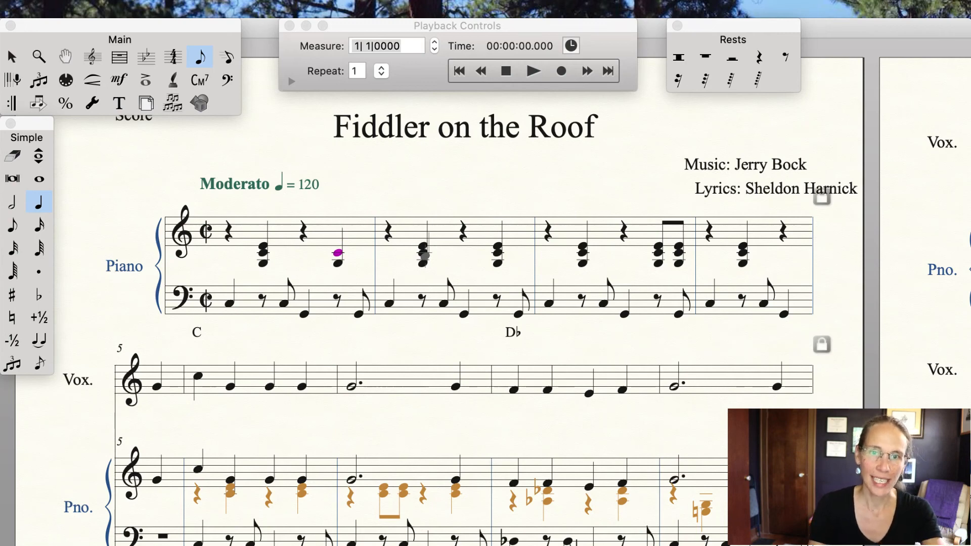
key("super+z")
key("4")
key("3")
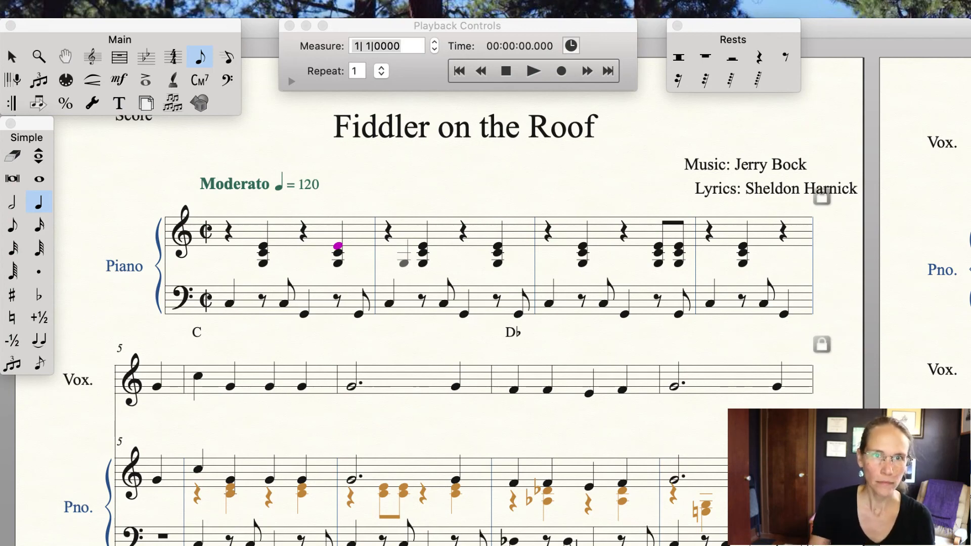
Step: With the Chord tool, delete the C and D♭ chord symbols above the vocal staff
left_click(201, 81)
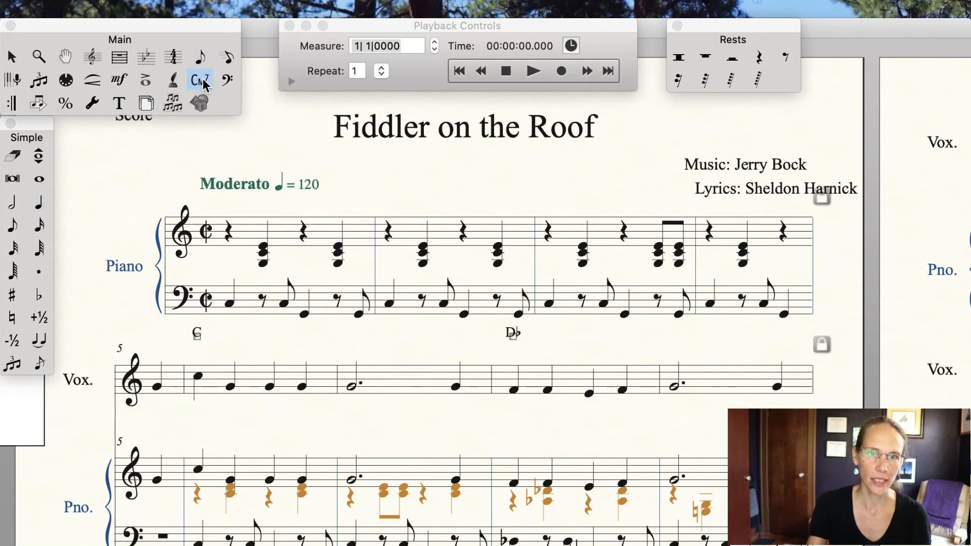
left_click(196, 335)
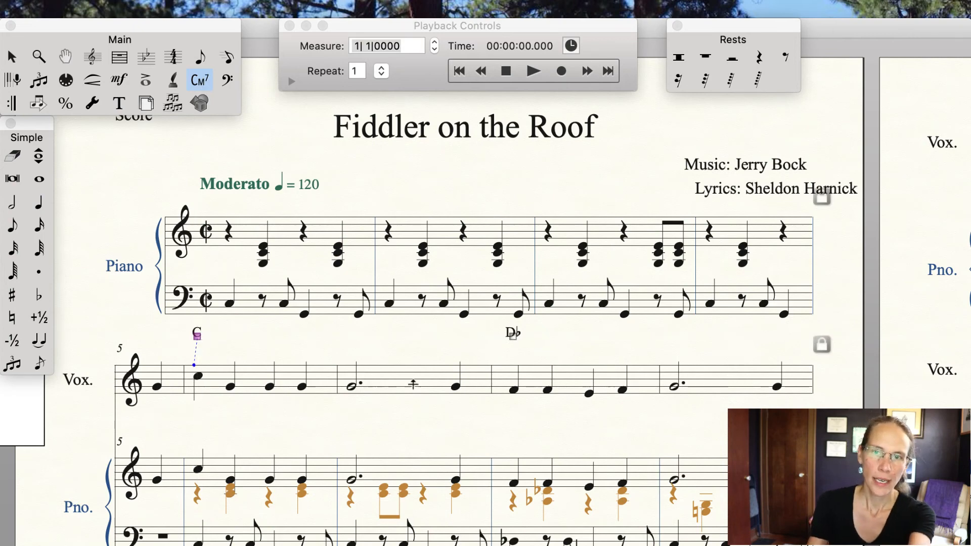
key("Delete")
left_click(513, 335)
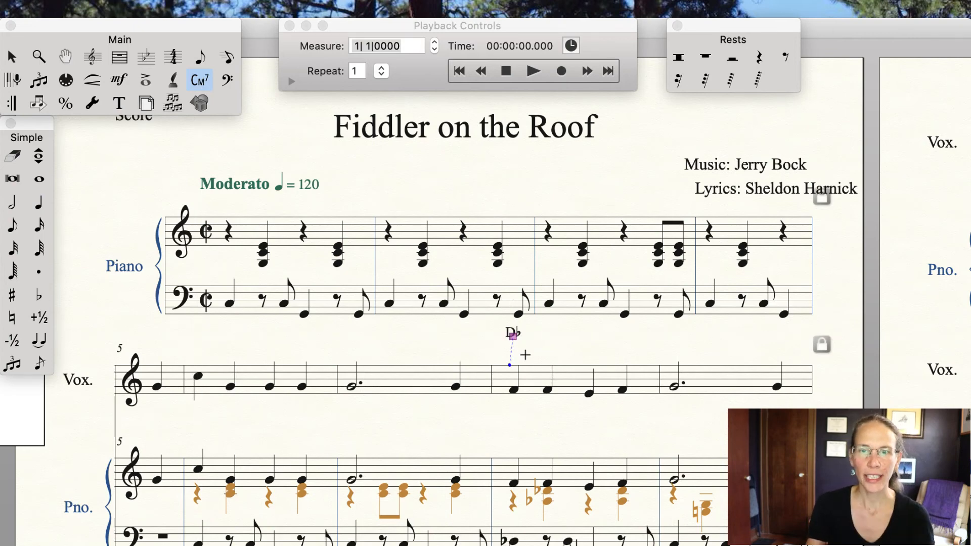
key("Delete")
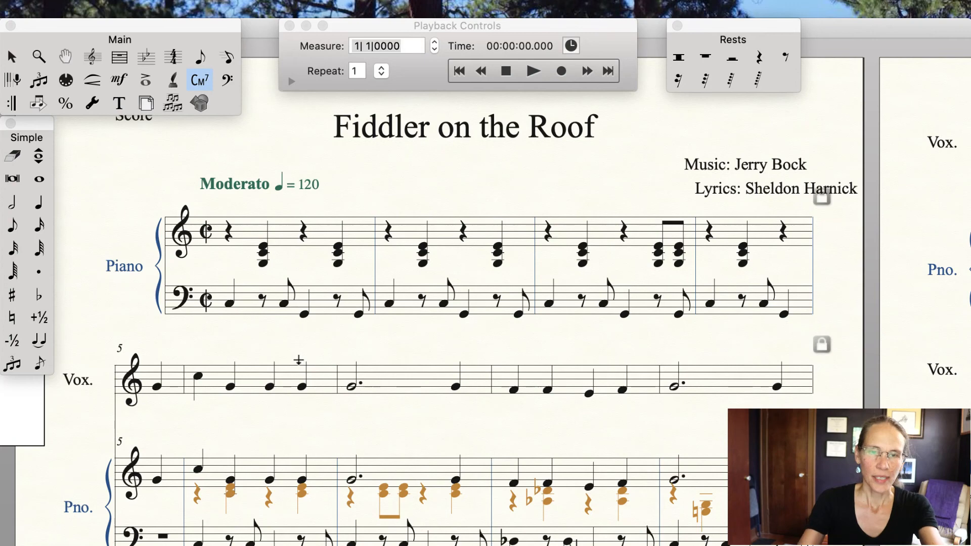
Step: Enter chord symbol C above measure 5 and Db above measure 7 of the vocal staff
type("C")
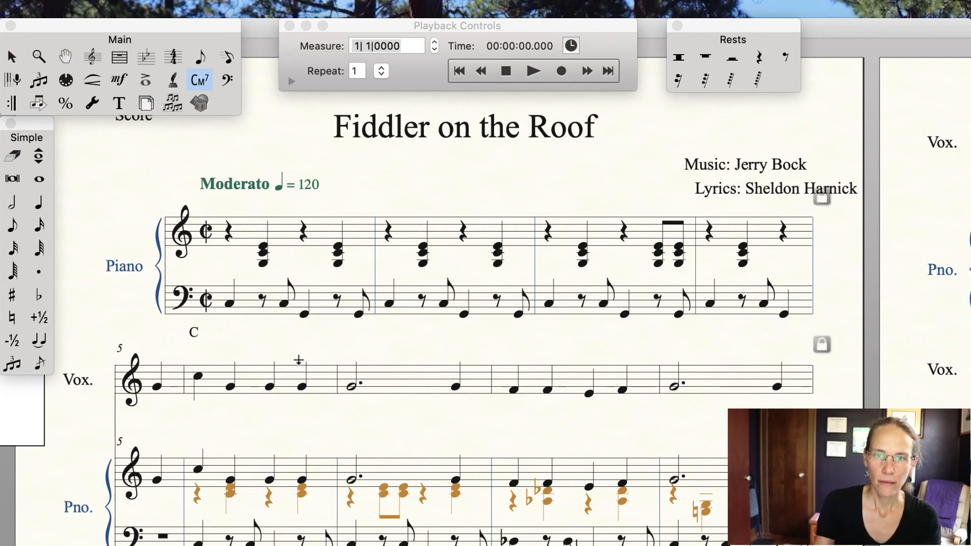
left_click(513, 348)
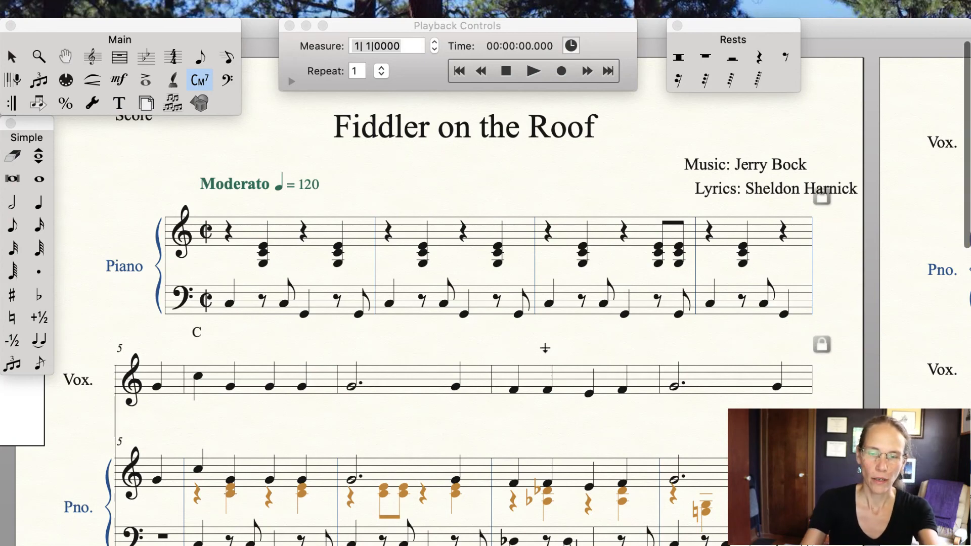
type("D")
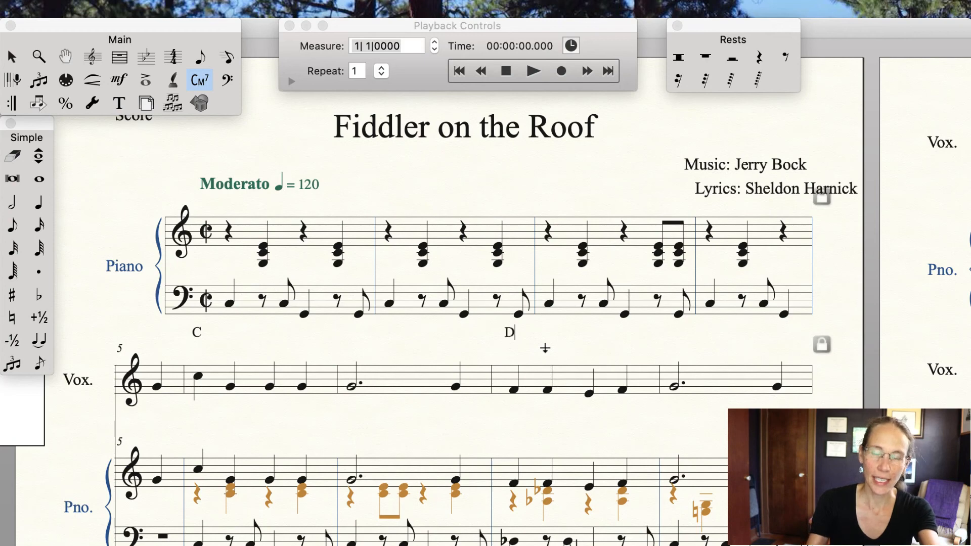
type("B")
key("BackSpace")
type("b")
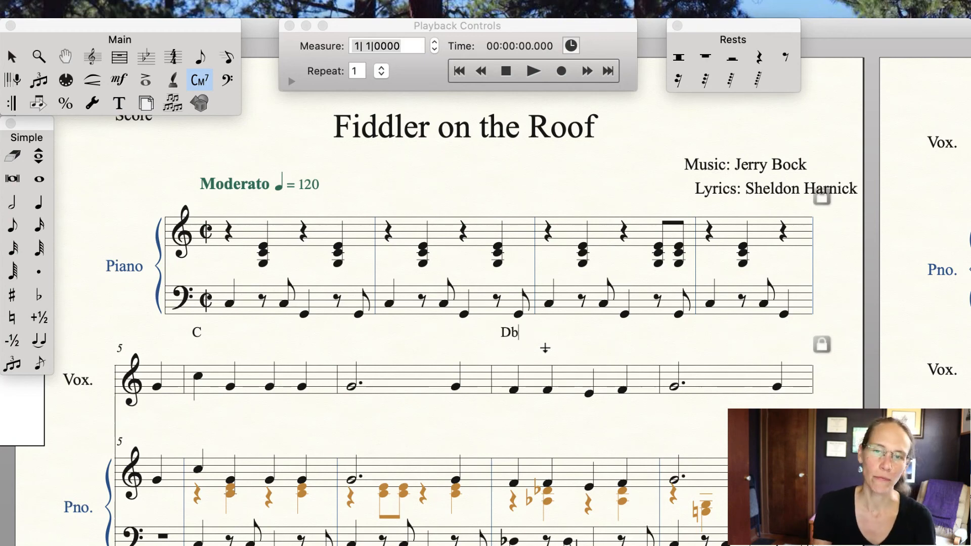
key("Return")
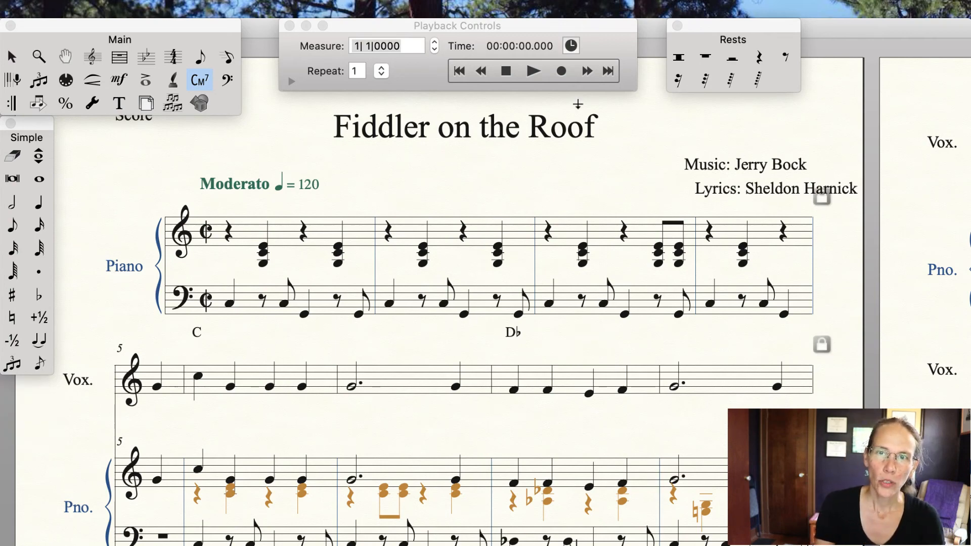
Step: With the Lyrics tool, enter verse 1 lyrics "A way" starting on the first vocal note of measure 5
left_click(587, 11)
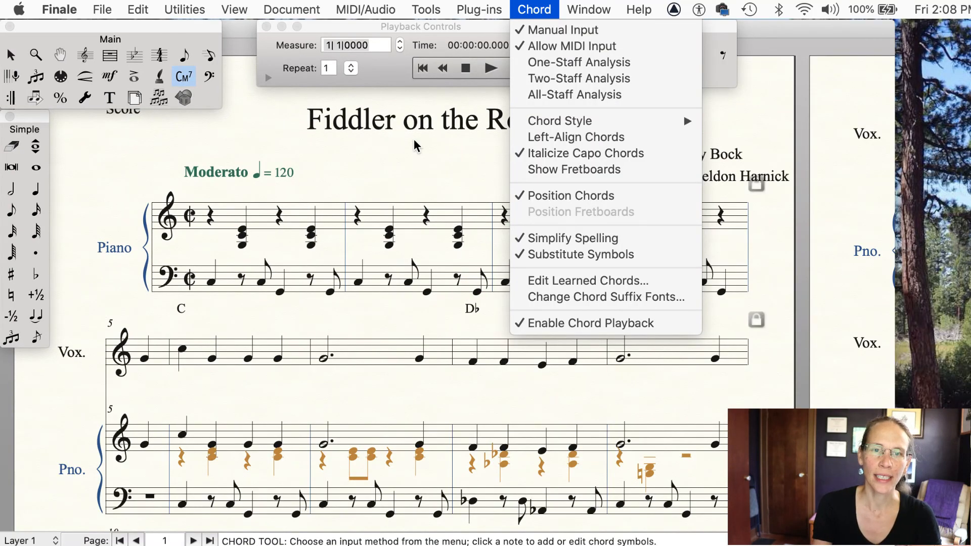
left_click(402, 164)
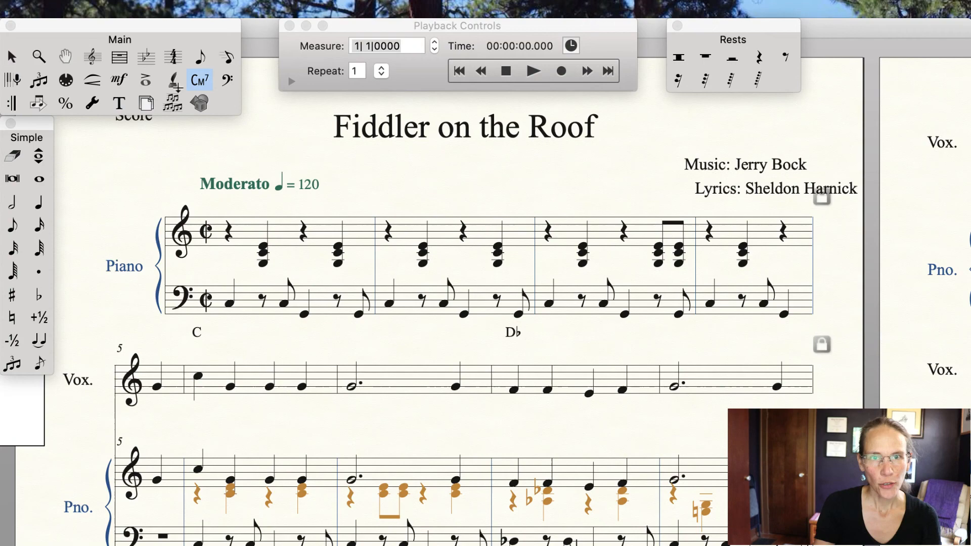
left_click(173, 84)
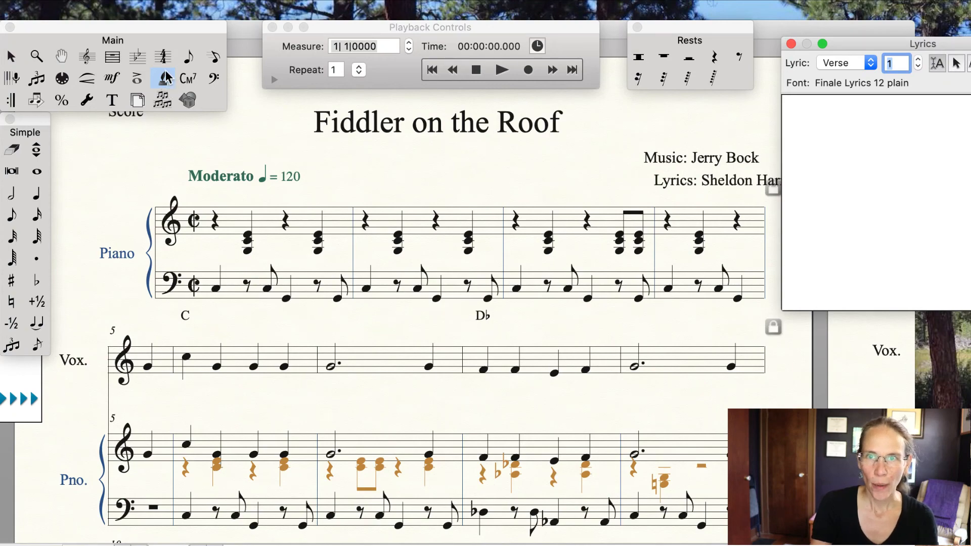
left_click(550, 10)
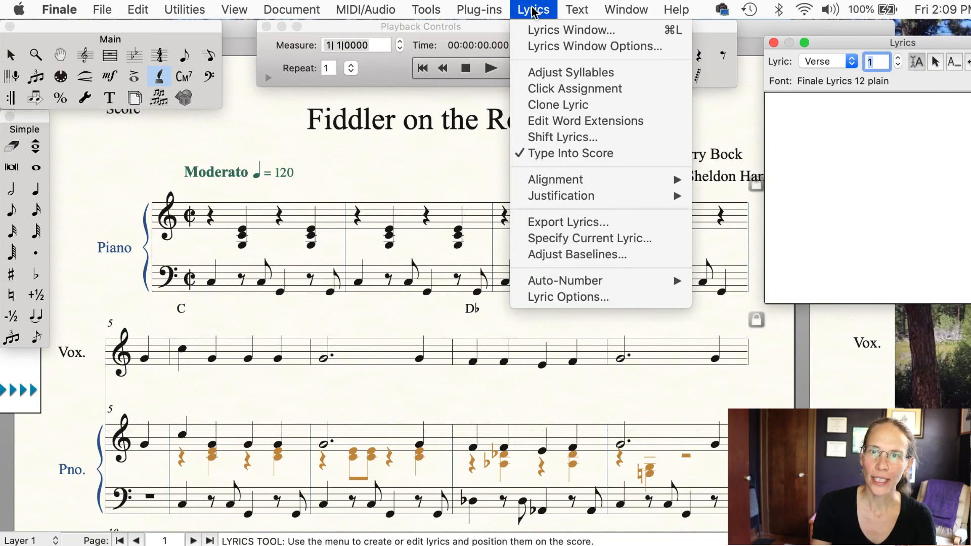
left_click(534, 31)
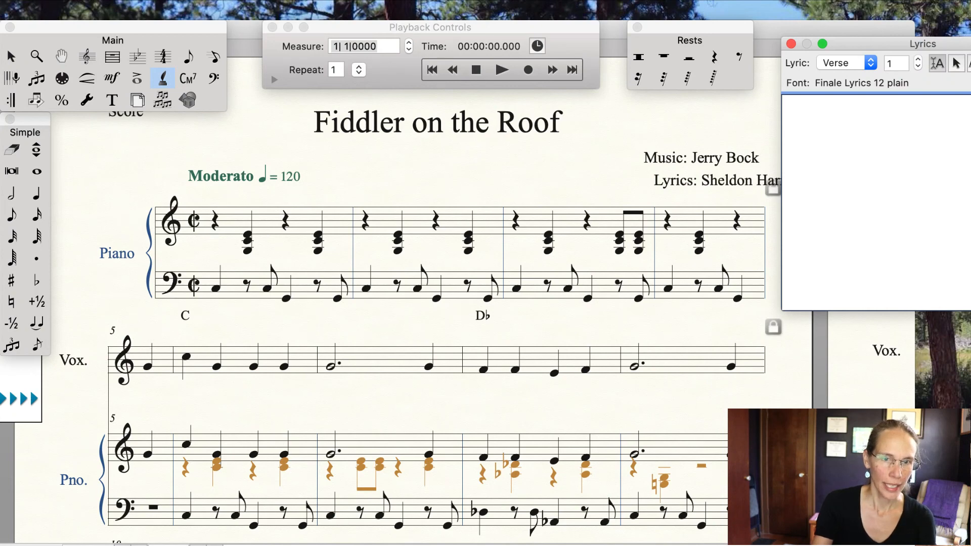
left_click(152, 339)
left_click(153, 341)
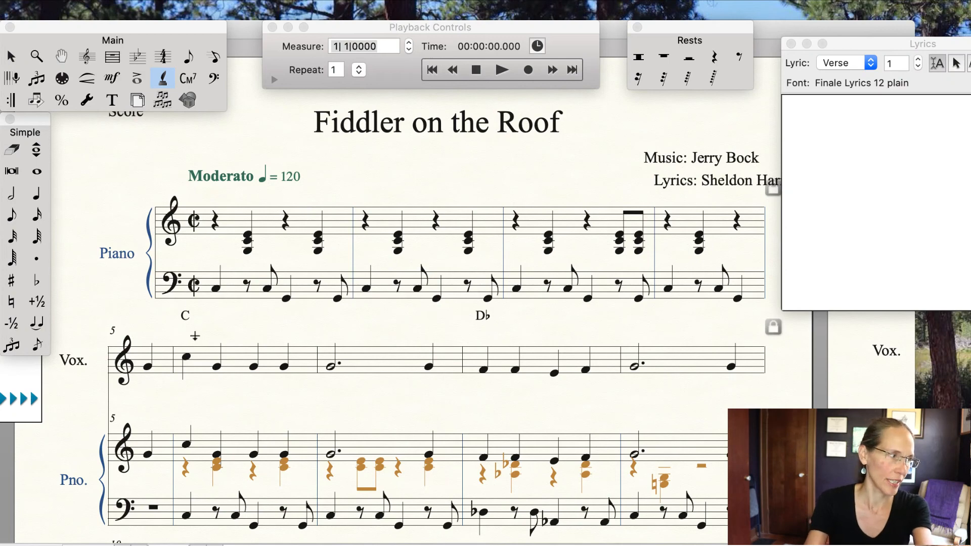
type("A way")
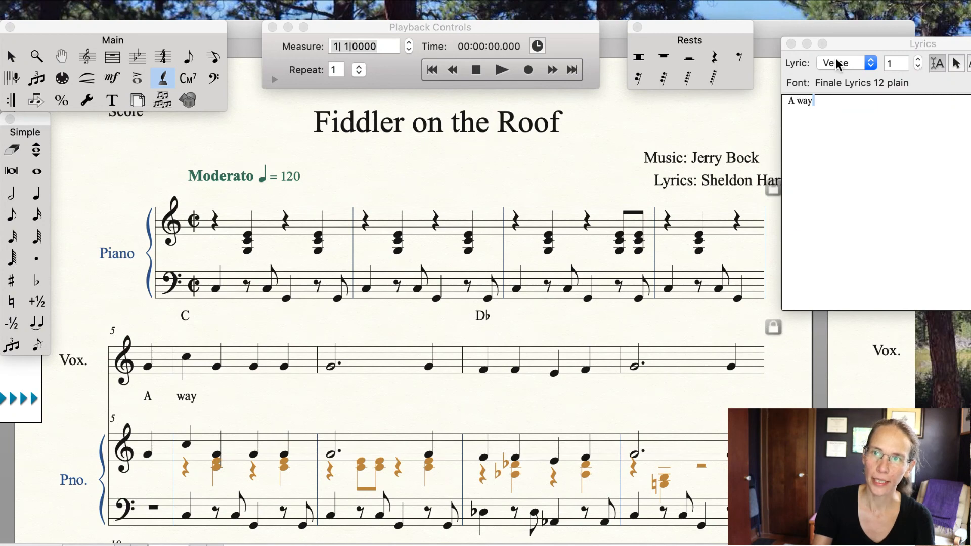
Step: Switch to verse 2 and enter the lyric "An" under the first vocal note of measure 5
left_click(919, 70)
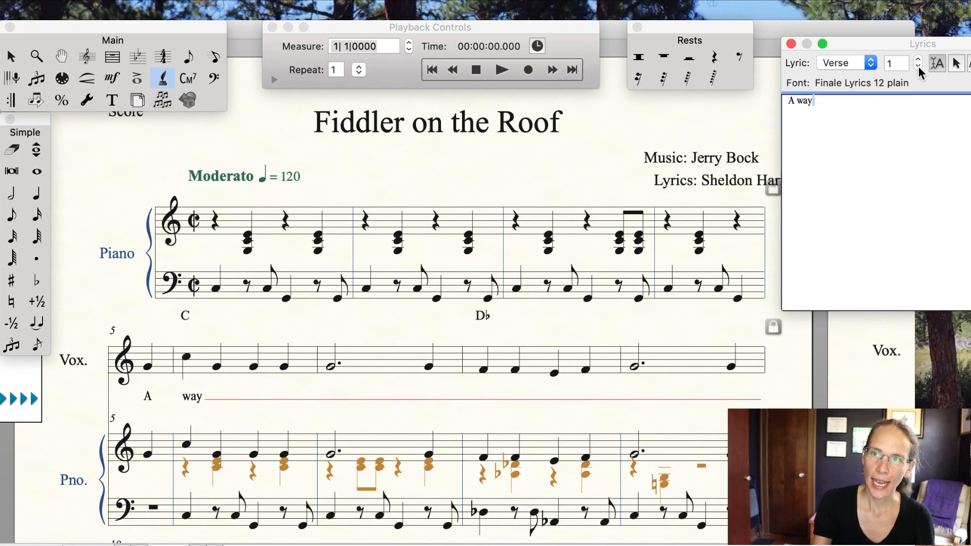
left_click(919, 59)
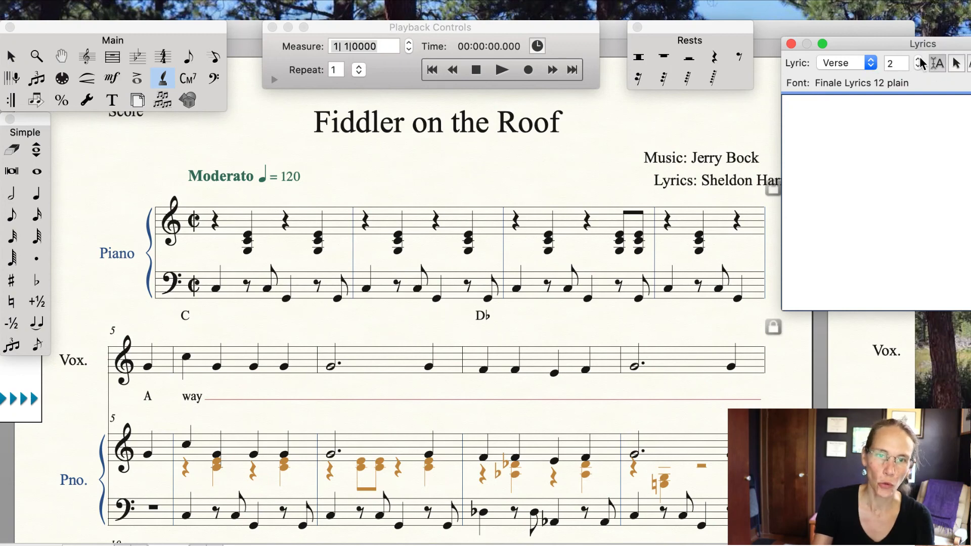
left_click(151, 342)
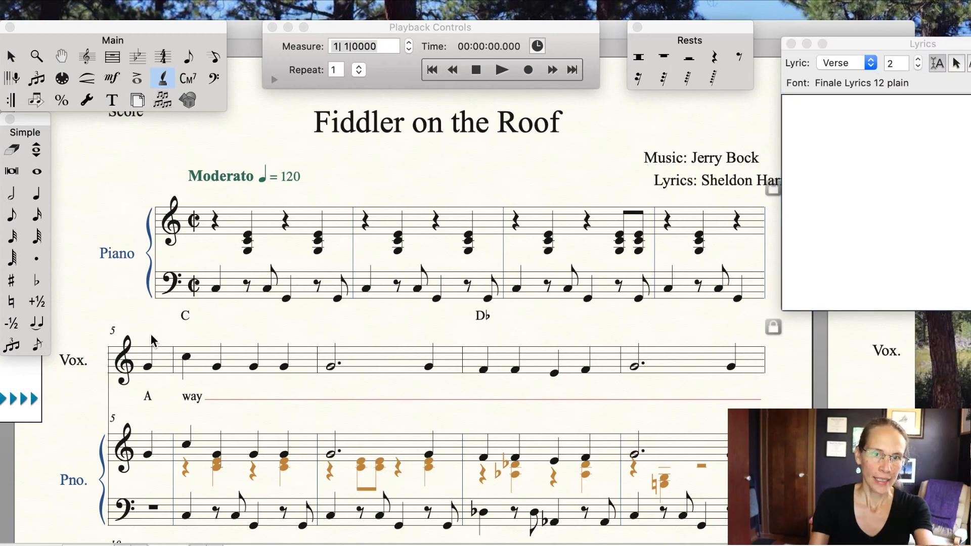
type("A")
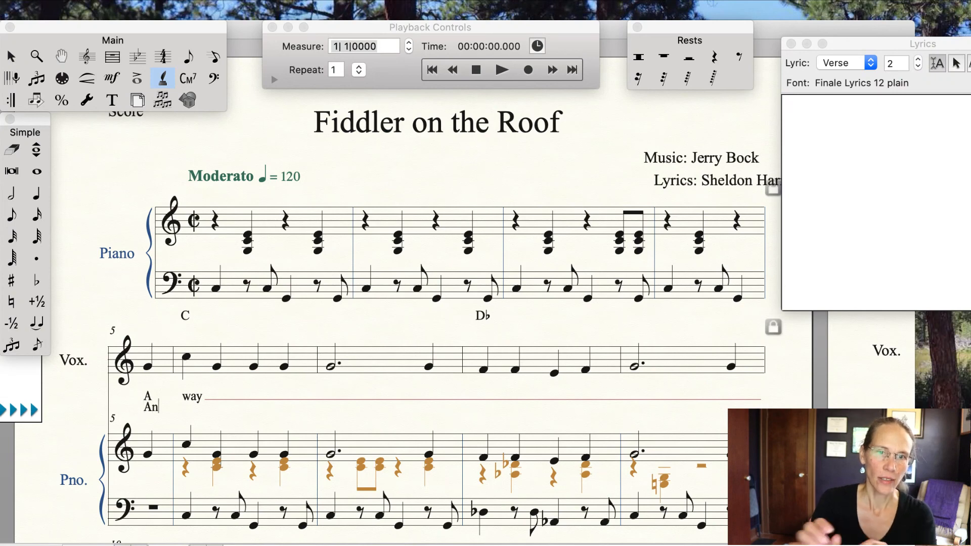
type("n")
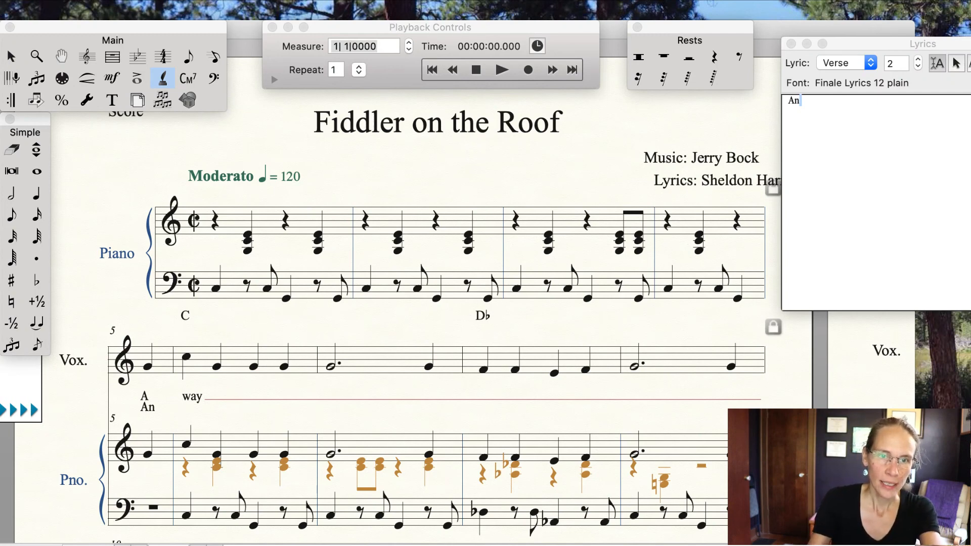
Step: Return to verse 1 and change its opening lyric to the hyphenated "A-way"
left_click(378, 409)
left_click(150, 407)
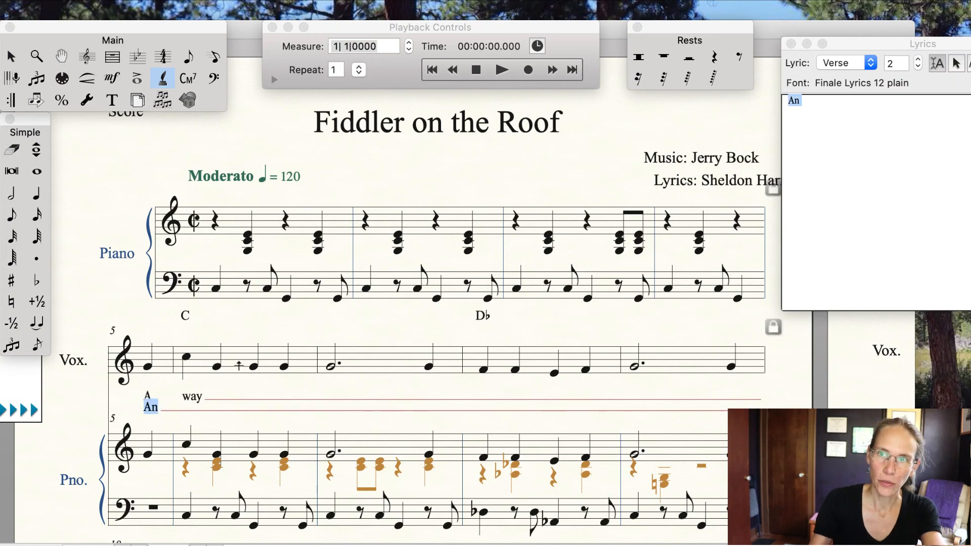
left_click(918, 67)
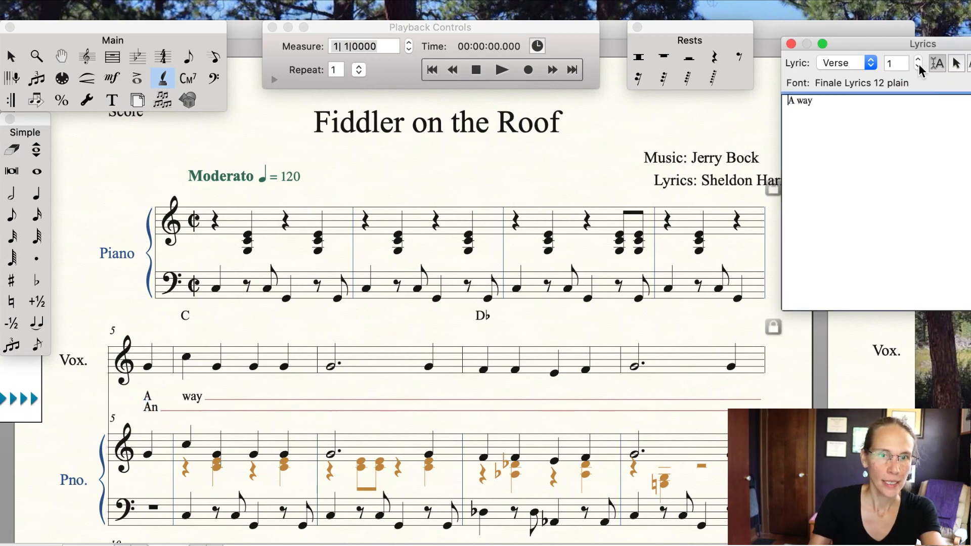
left_click(153, 344)
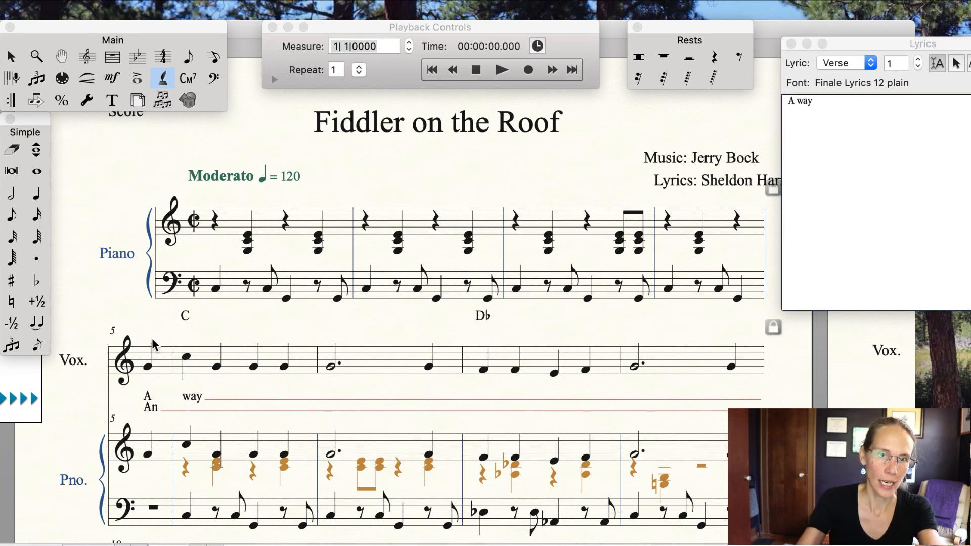
type("-")
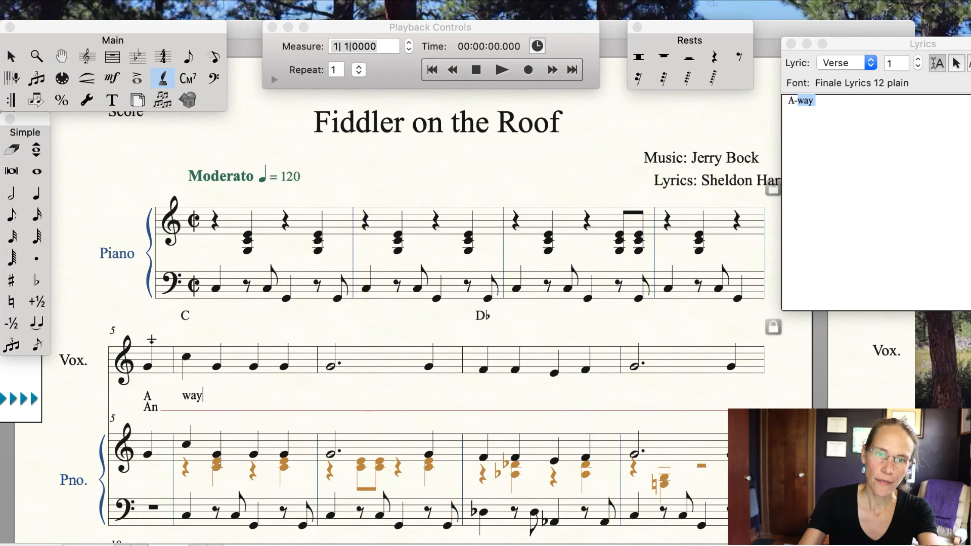
key("space")
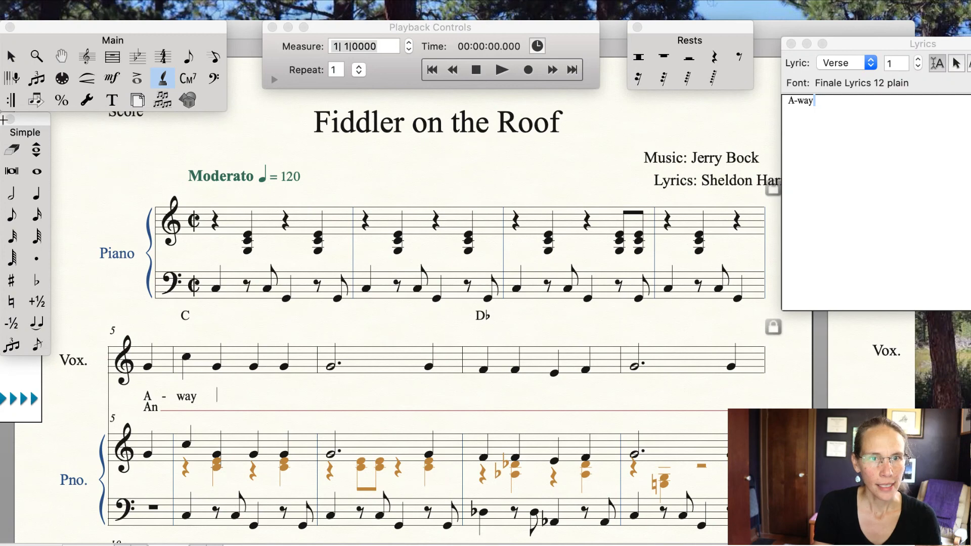
Step: With the Repeat tool, add a forward repeat bar at the start of measure 6
left_click(12, 102)
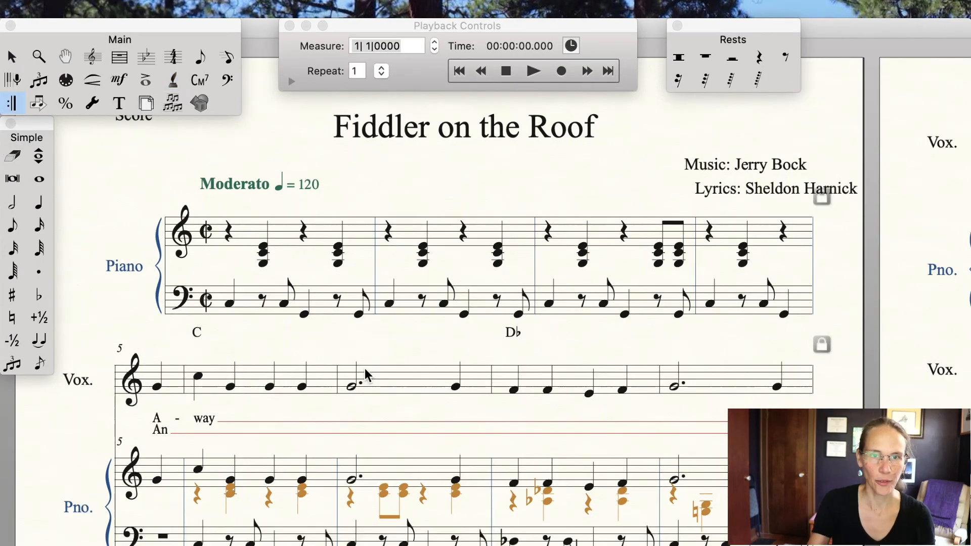
scroll(365, 368, "down", 5)
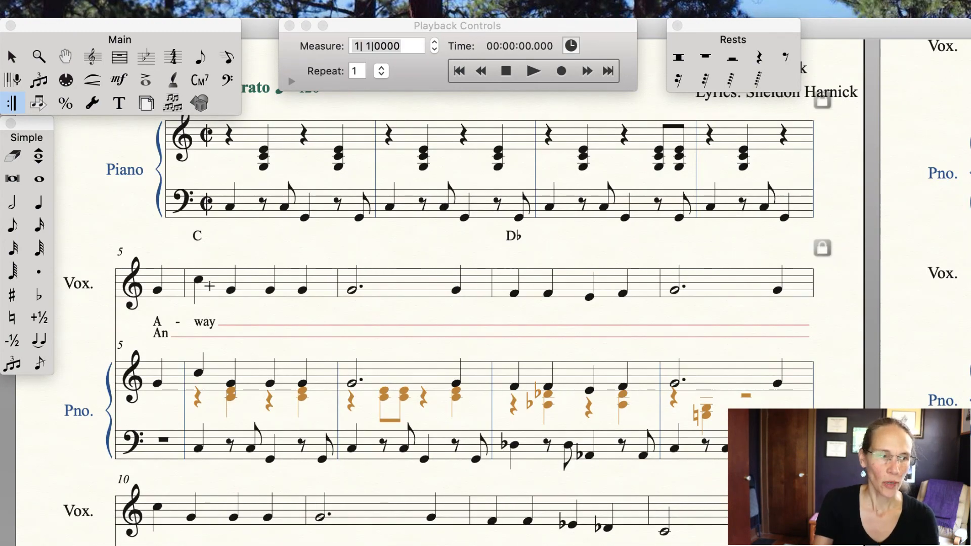
left_click(209, 286)
double_click(210, 286)
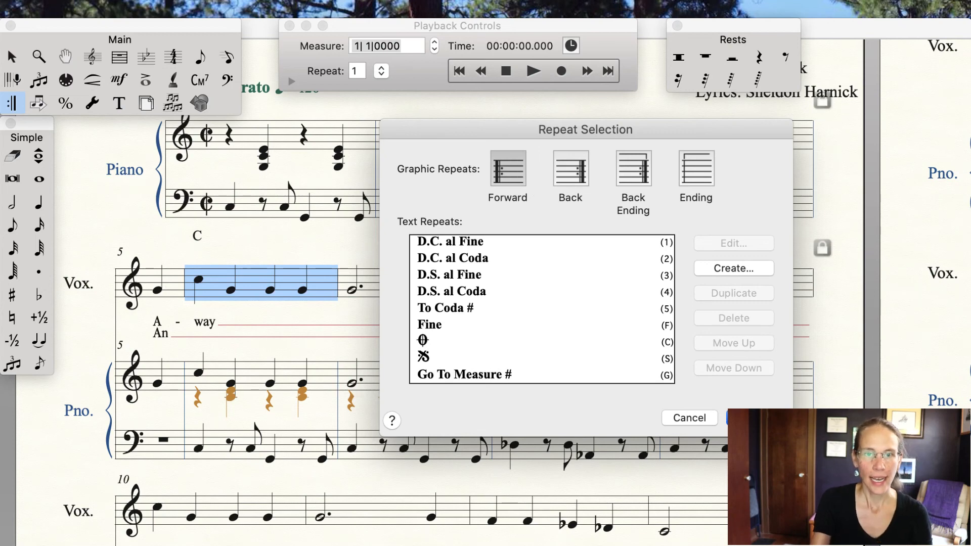
left_click(754, 418)
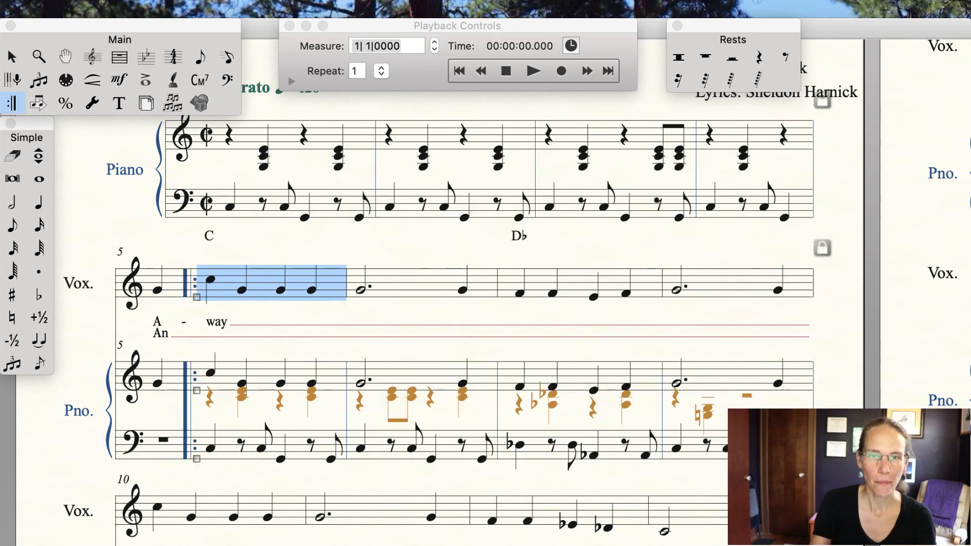
Step: Add a first ending numbered 1 with a backward repeat bar to measure 29
scroll(485, 294, "right", 15)
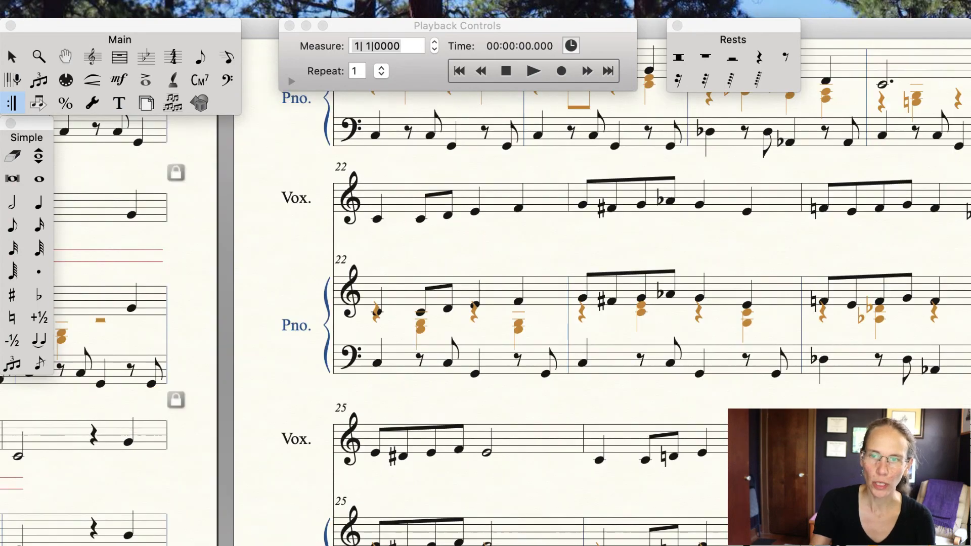
scroll(486, 293, "down", 15)
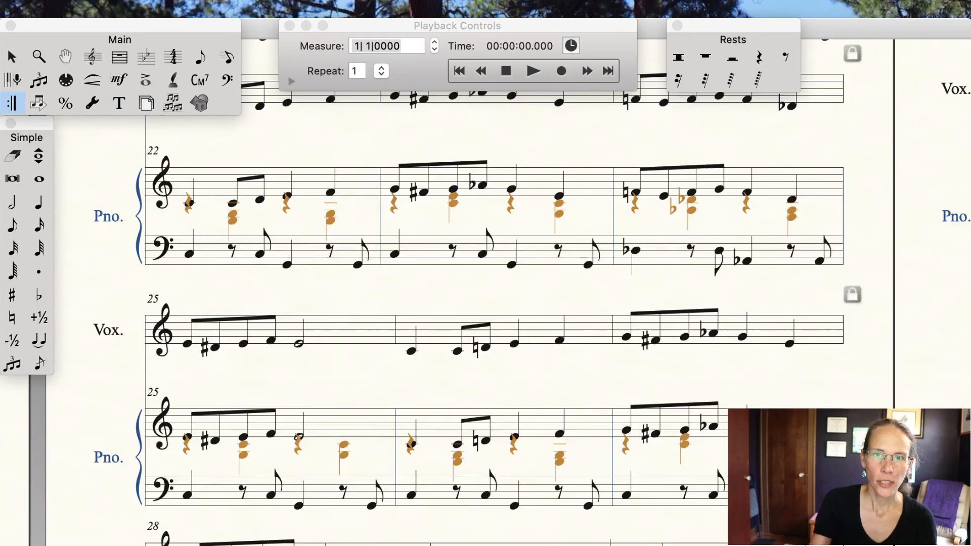
scroll(430, 272, "up", 10)
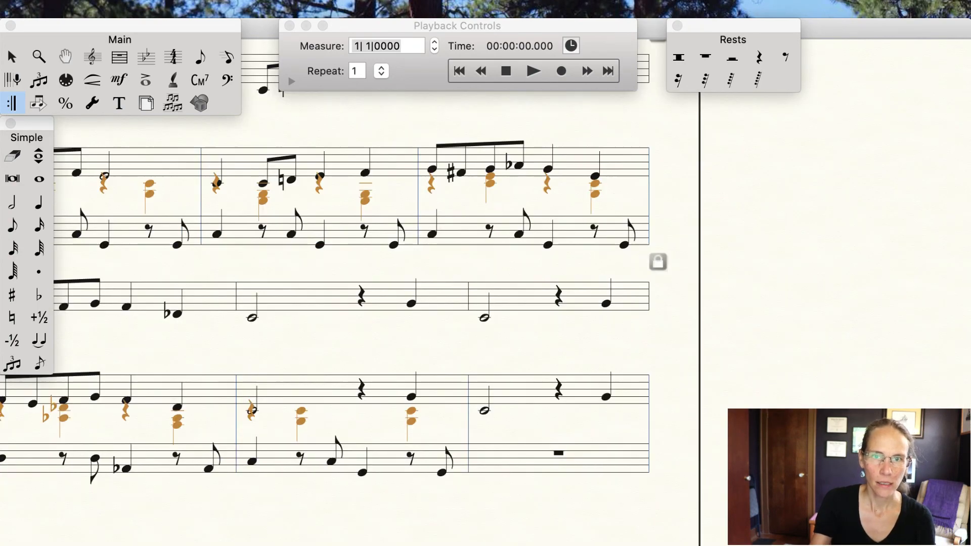
left_click(430, 272)
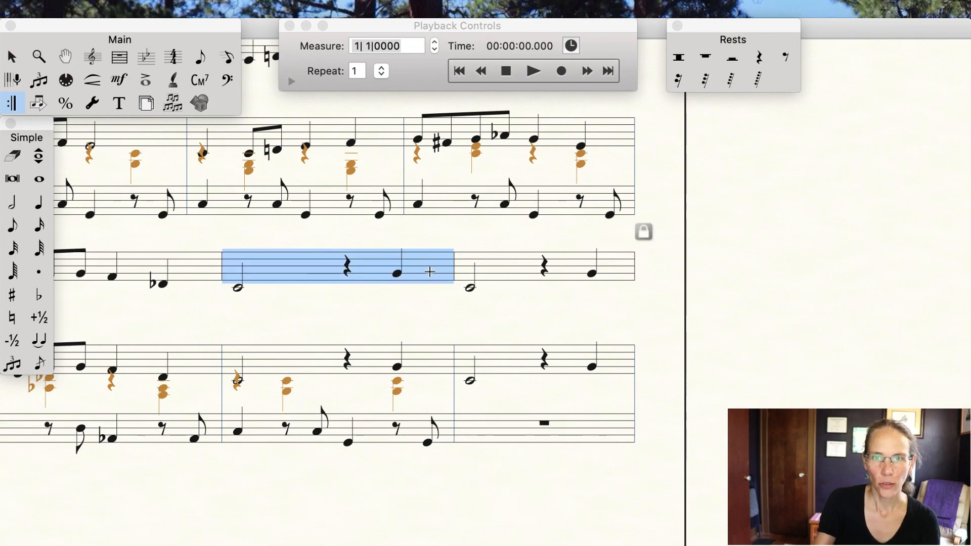
double_click(430, 272)
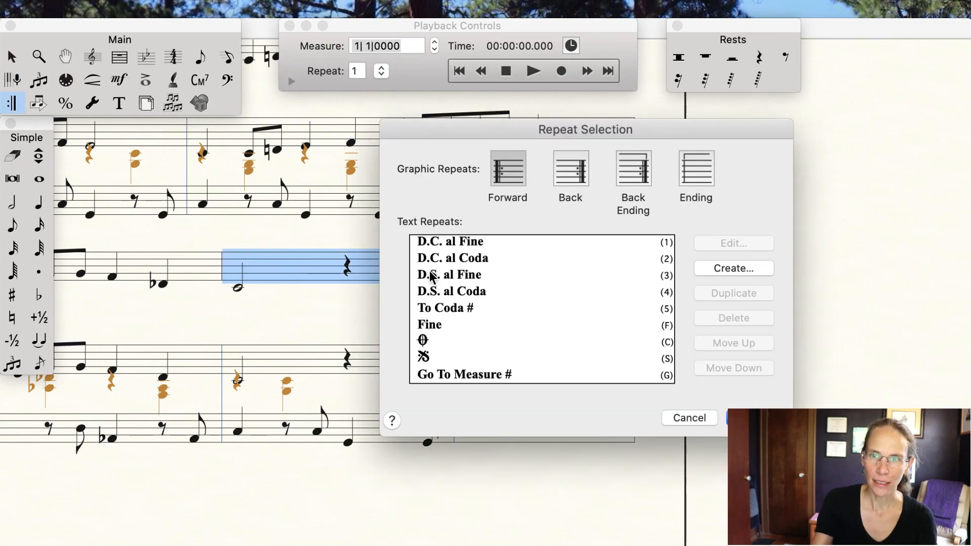
left_click(699, 169)
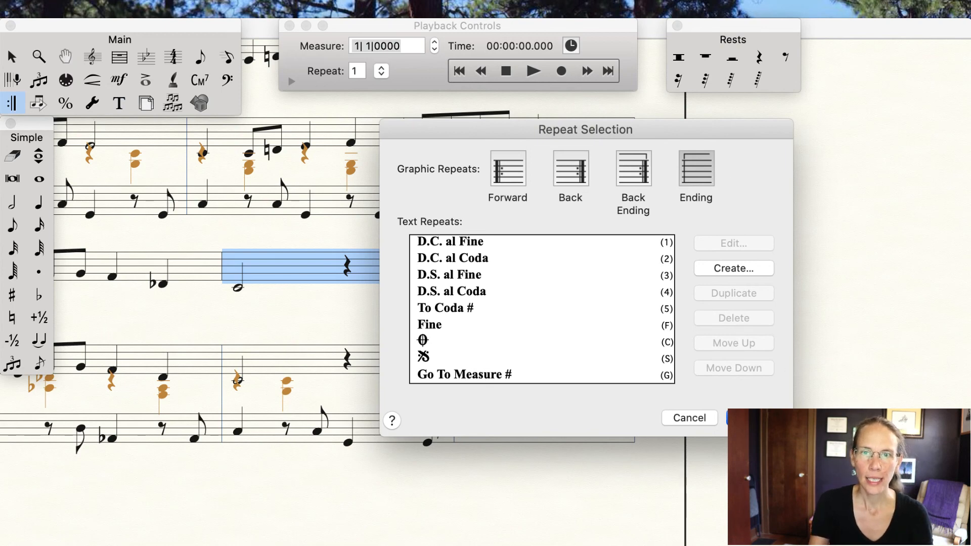
left_click(743, 418)
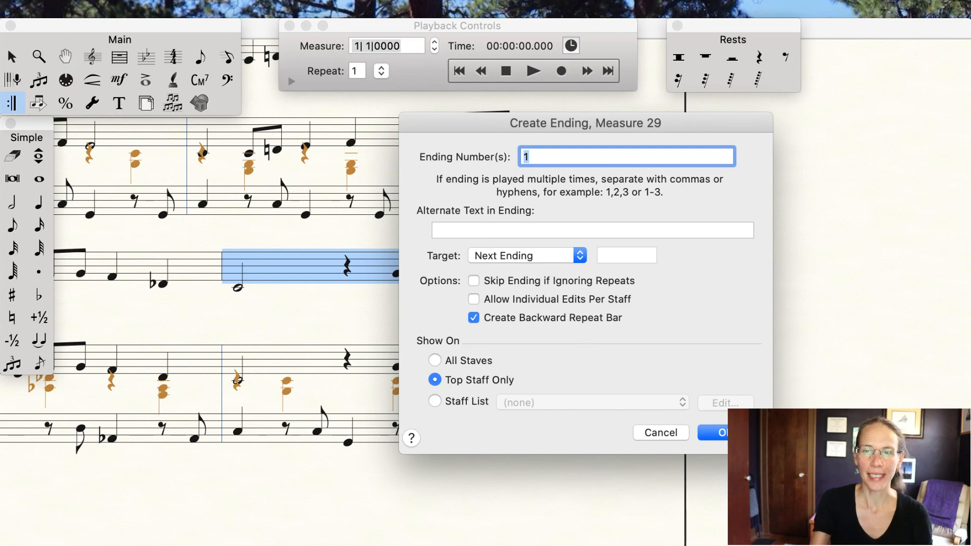
key("Return")
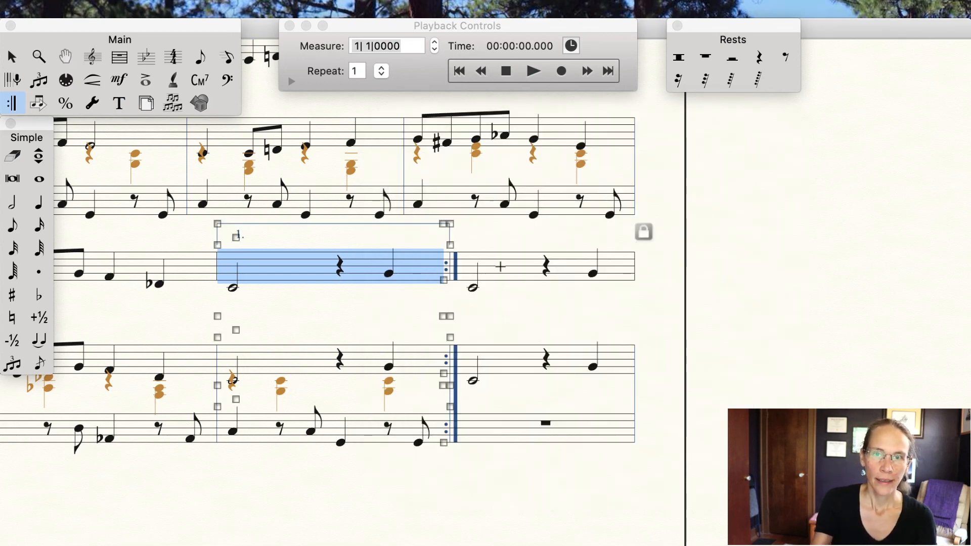
Step: Add a second ending numbered 2 to measure 30 without a backward repeat bar
left_click(501, 266)
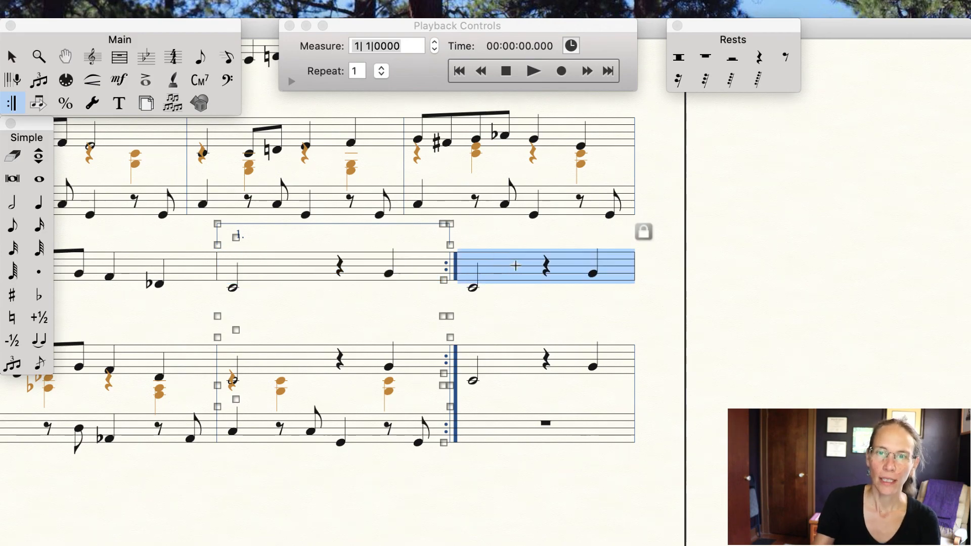
double_click(515, 266)
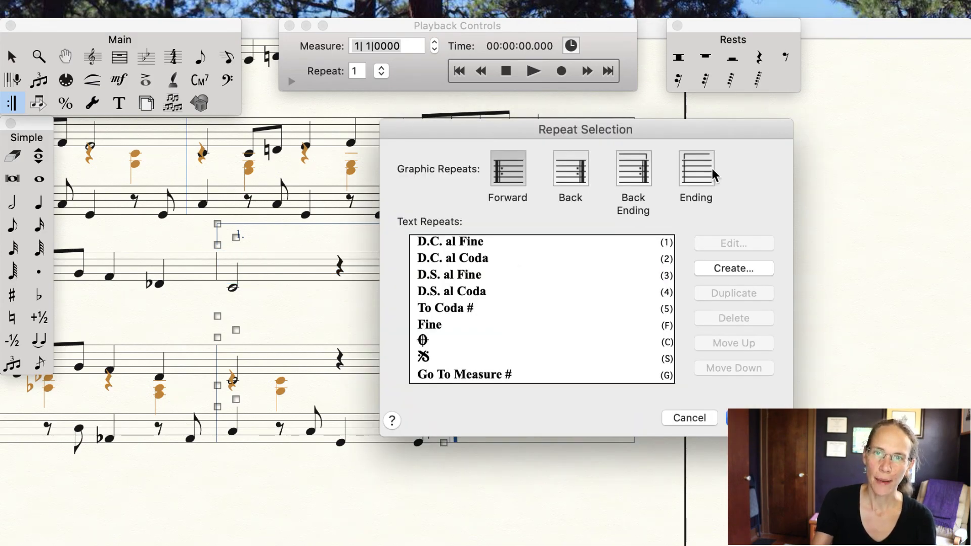
left_click(696, 177)
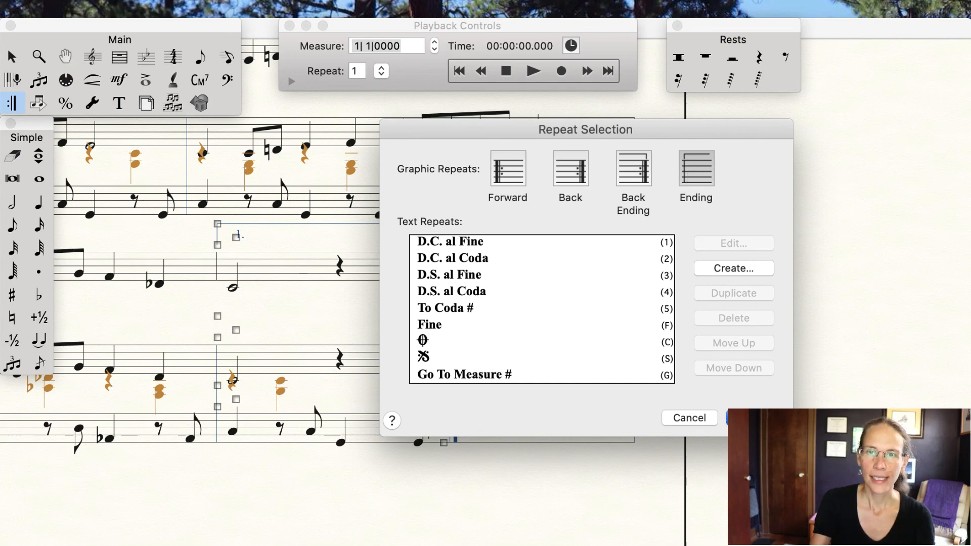
left_click(753, 418)
left_click(548, 158)
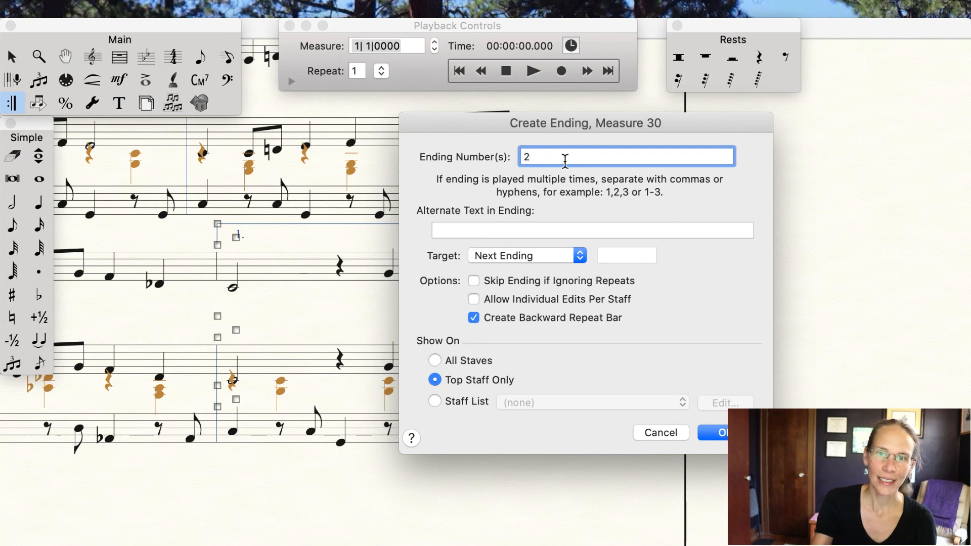
left_click(474, 319)
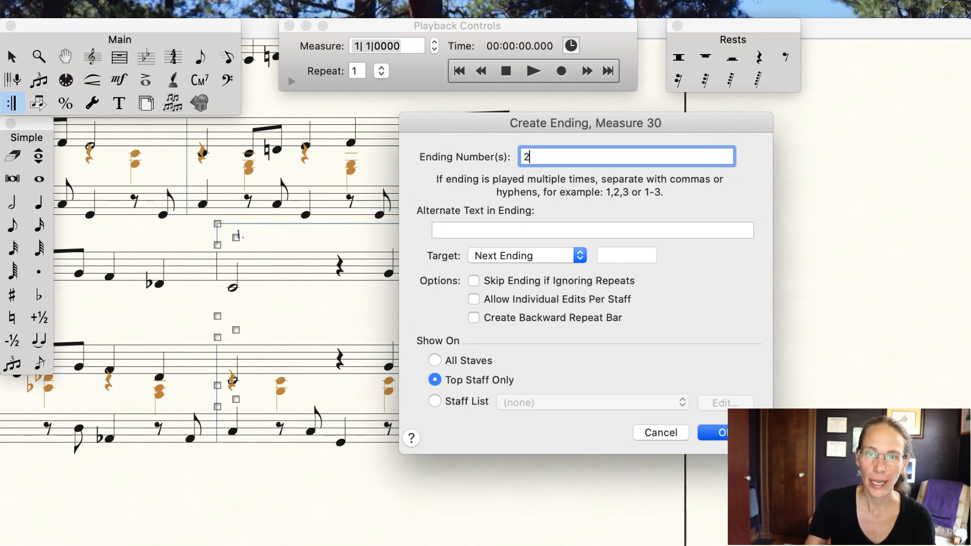
left_click(733, 432)
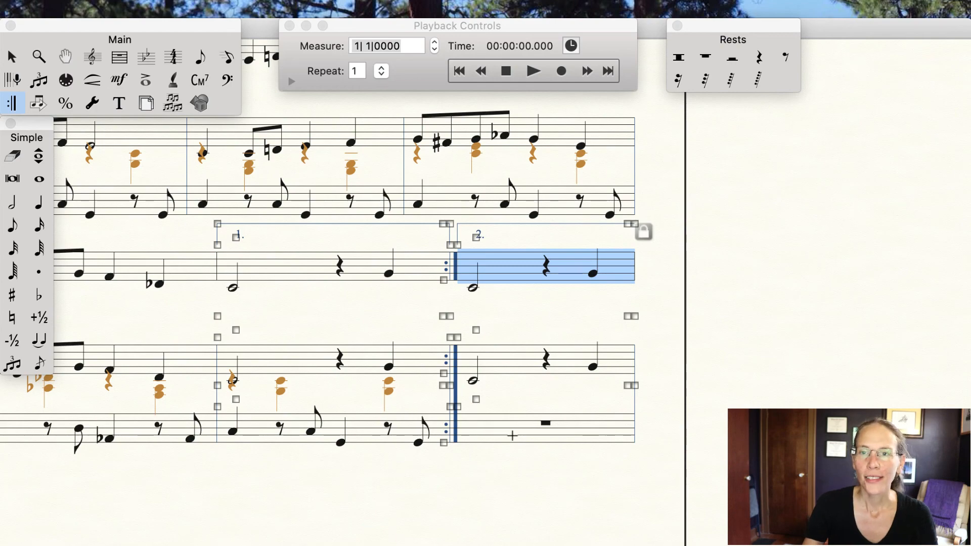
Step: In Speedy Entry on layer 3, enter a hidden half rest and a high quarter note in the vocal staff's measure 36
key("super+e")
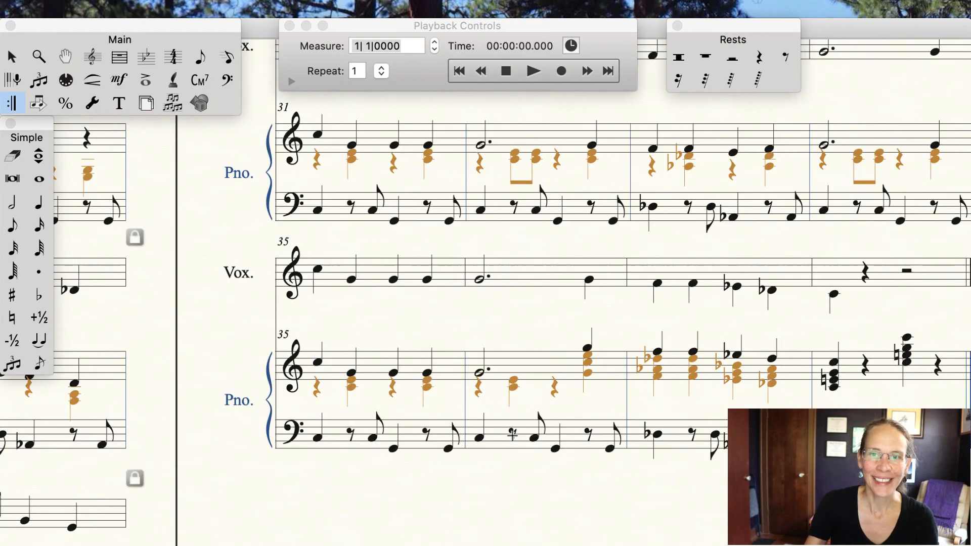
scroll(512, 434, "right", 3)
scroll(512, 433, "right", 2)
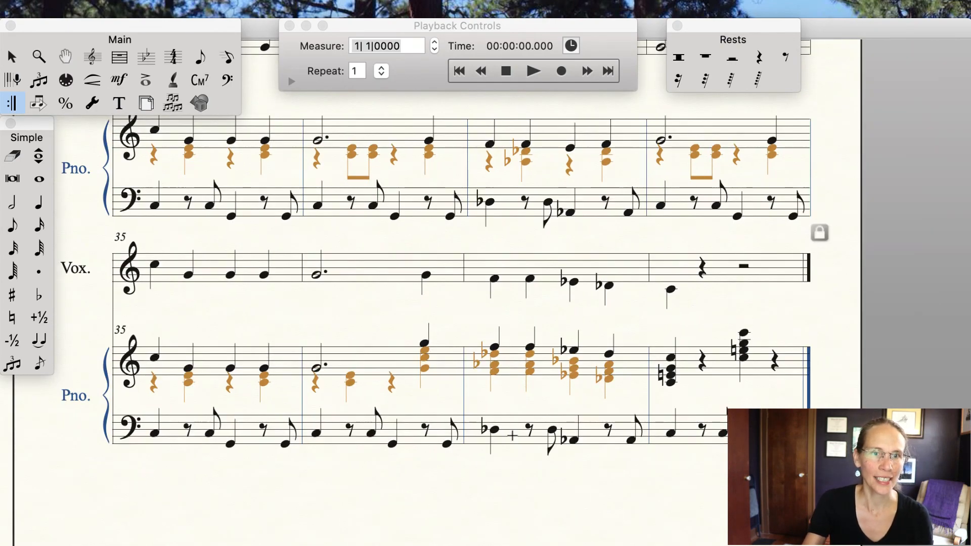
left_click(229, 58)
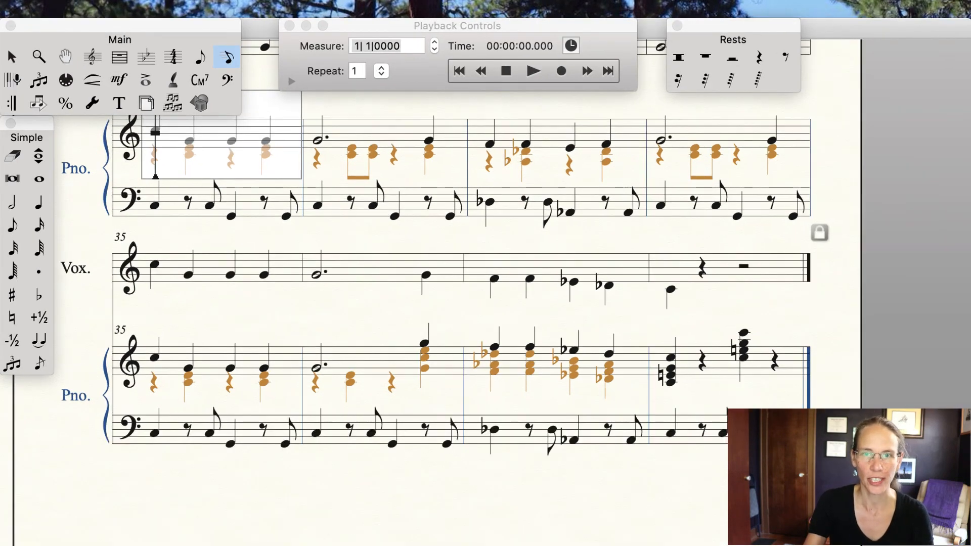
left_click(319, 263)
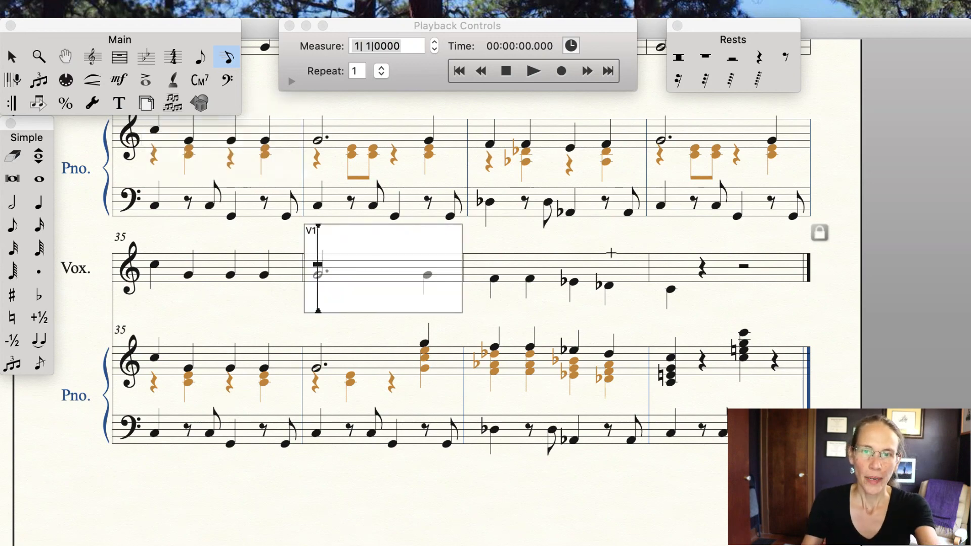
key("6")
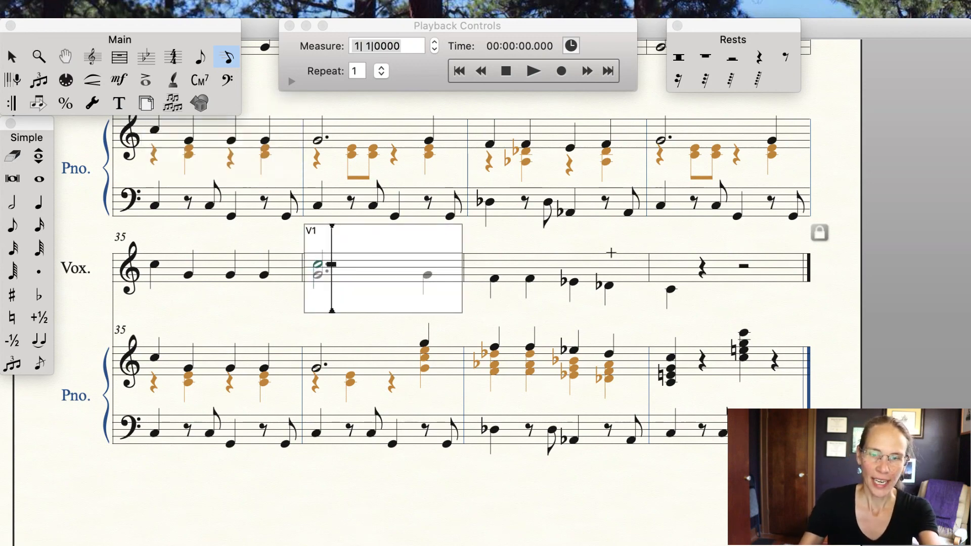
key("r")
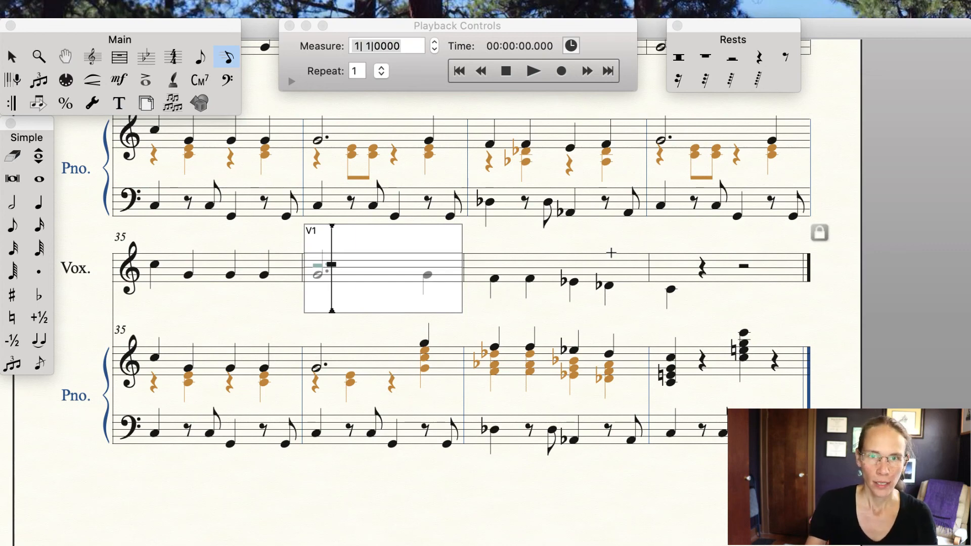
key("Up")
key("Up")
key("Up")
key("Up")
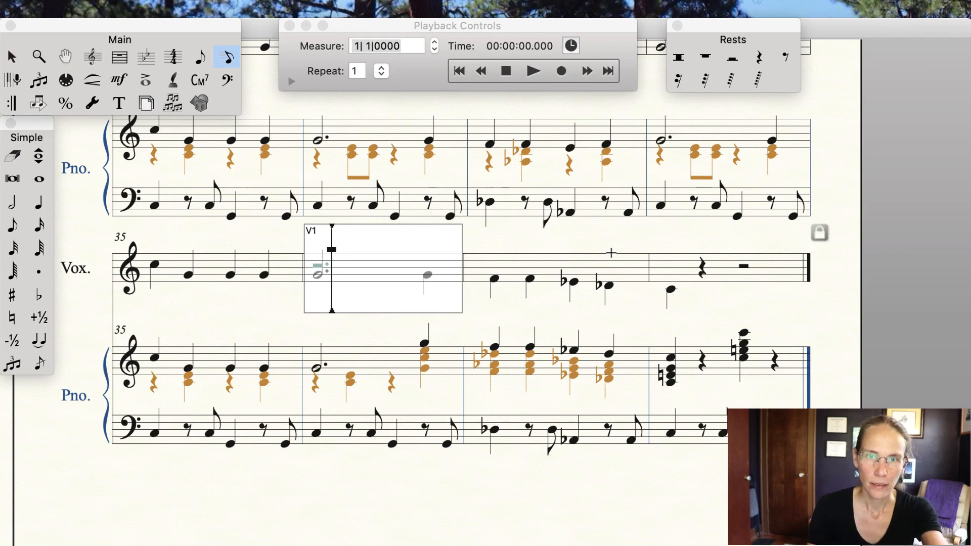
key("5")
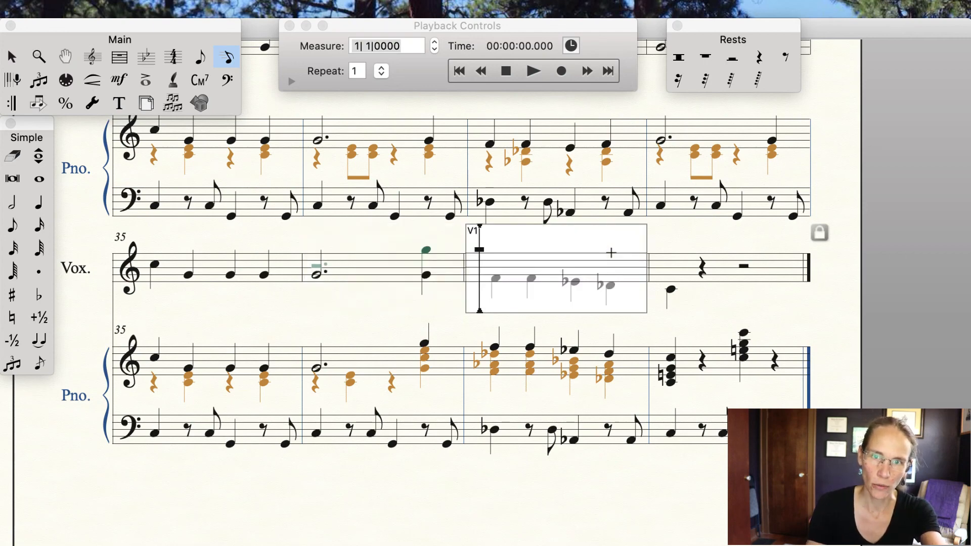
Step: Continue the layer-3 line with four quarter notes, the last two flatted, in measure 37 and one quarter note in measure 38
key("Down")
key("5")
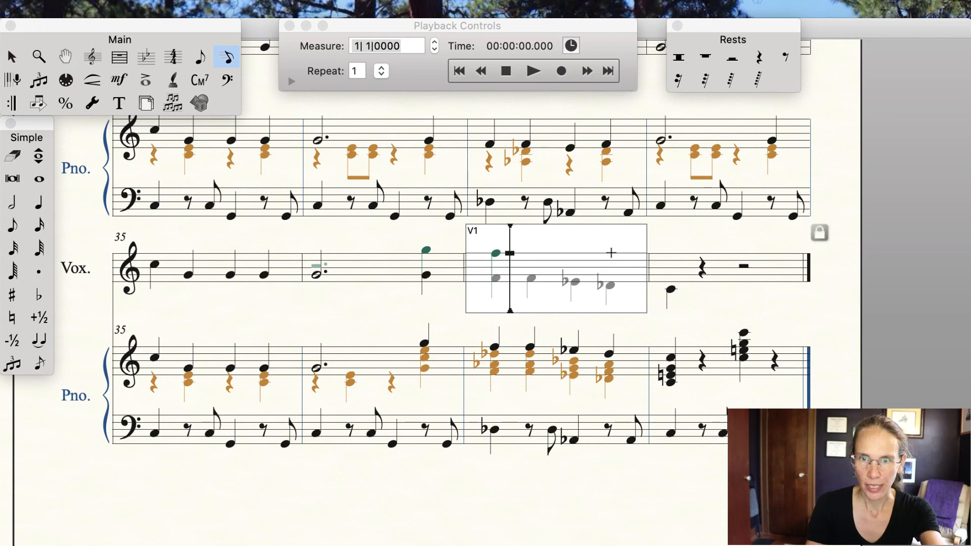
key("5")
key("Down")
key("5")
key("minus")
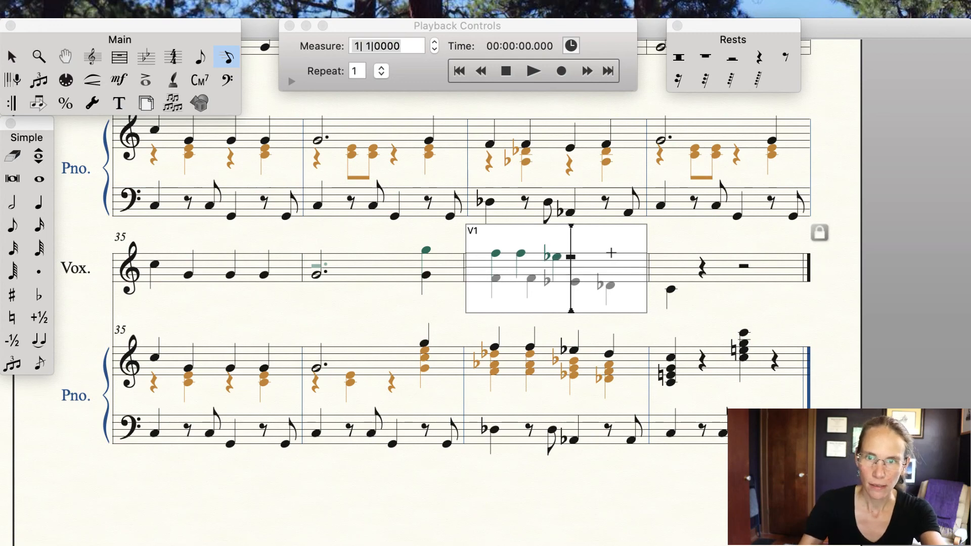
key("5")
key("minus")
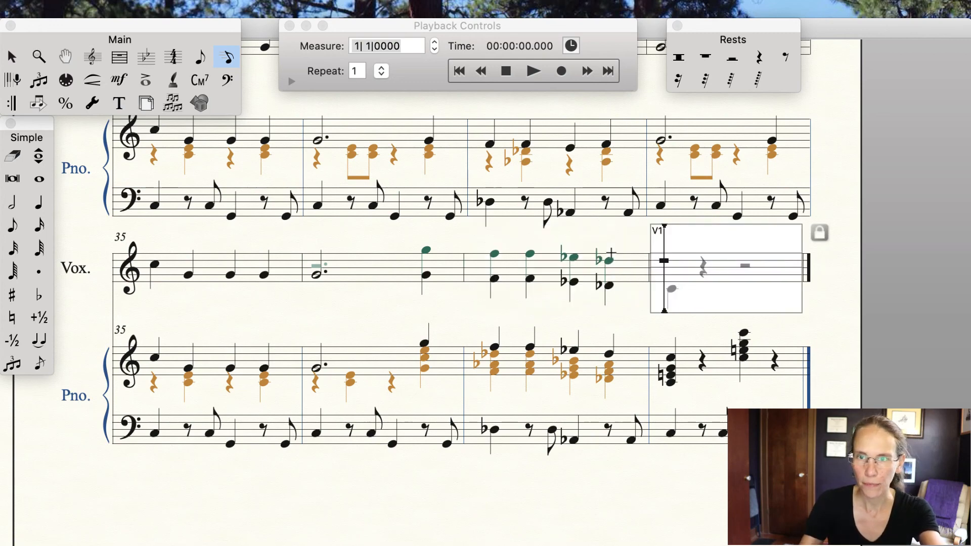
key("Down")
key("5")
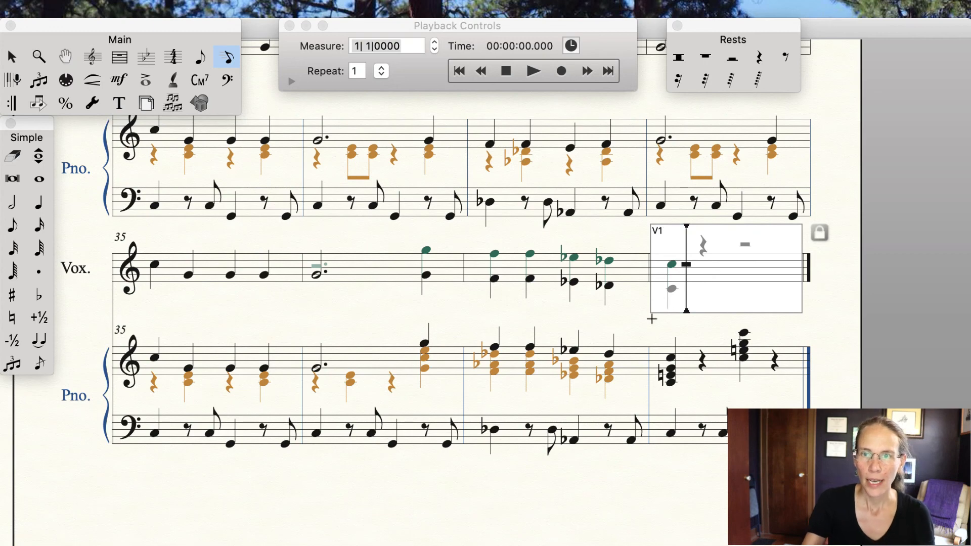
Step: Step back through the new layer-3 notes to review them and switch to the Selection tool
key("Left")
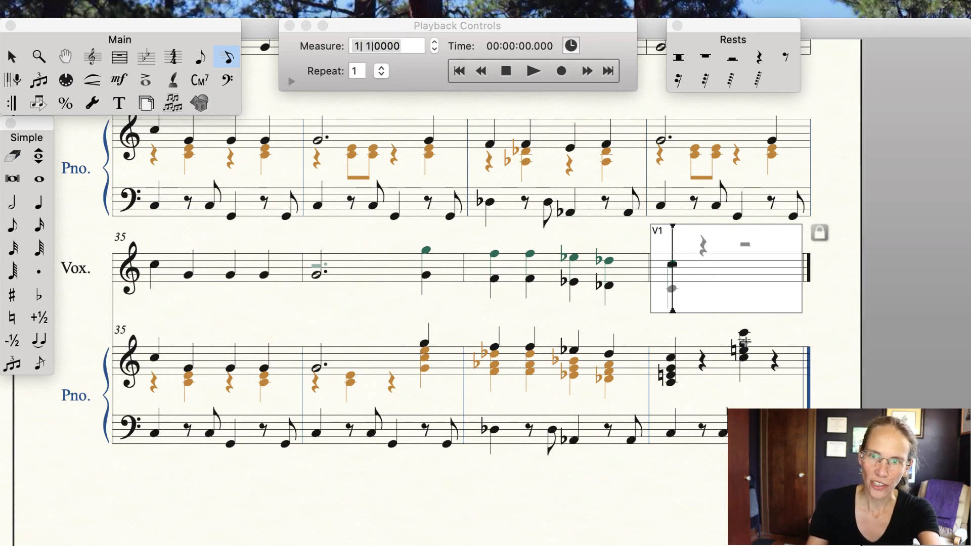
key("Left")
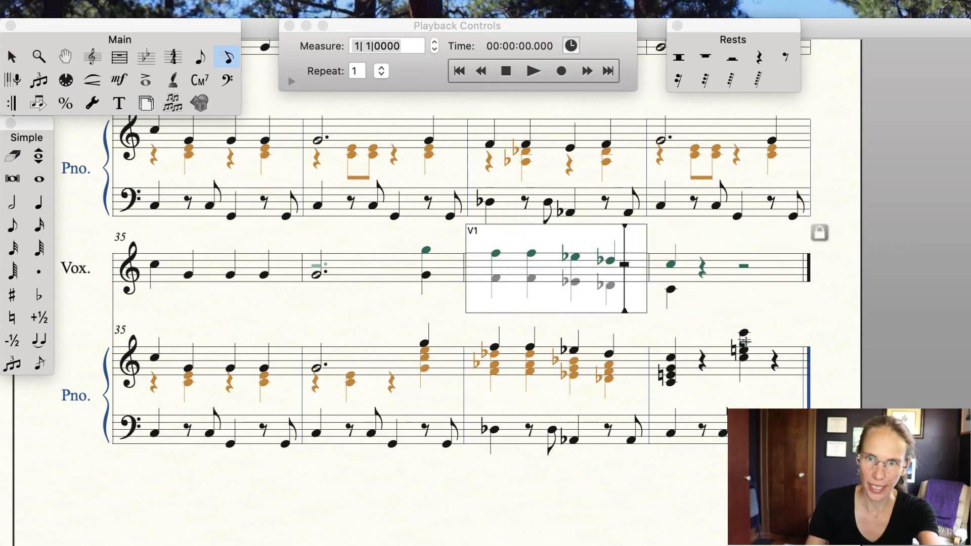
key("Left")
key("Left")
key("Left")
key("Left")
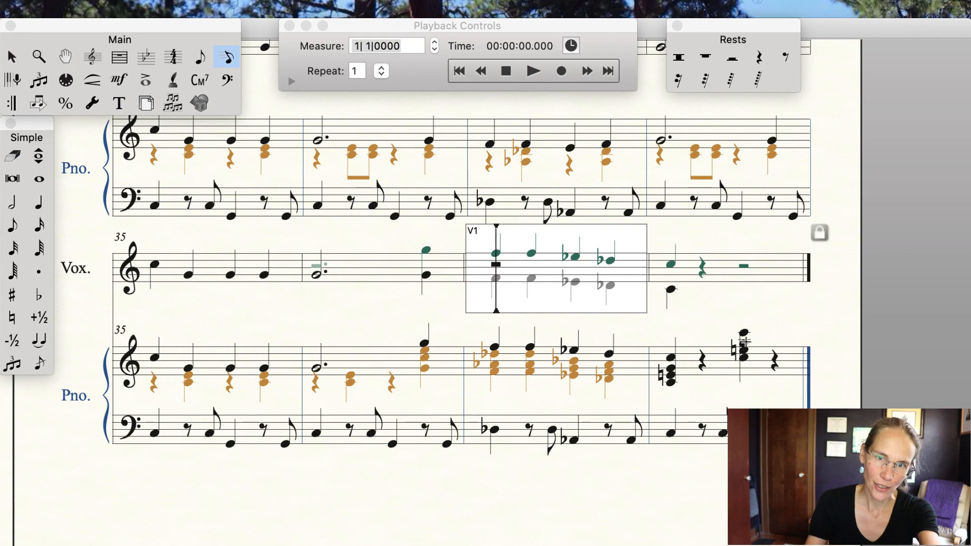
key("Left")
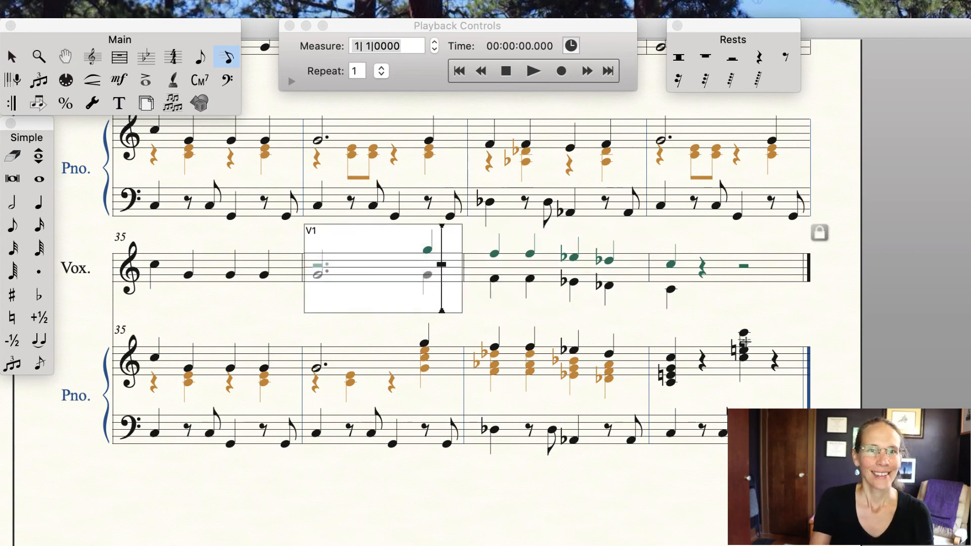
left_click(14, 62)
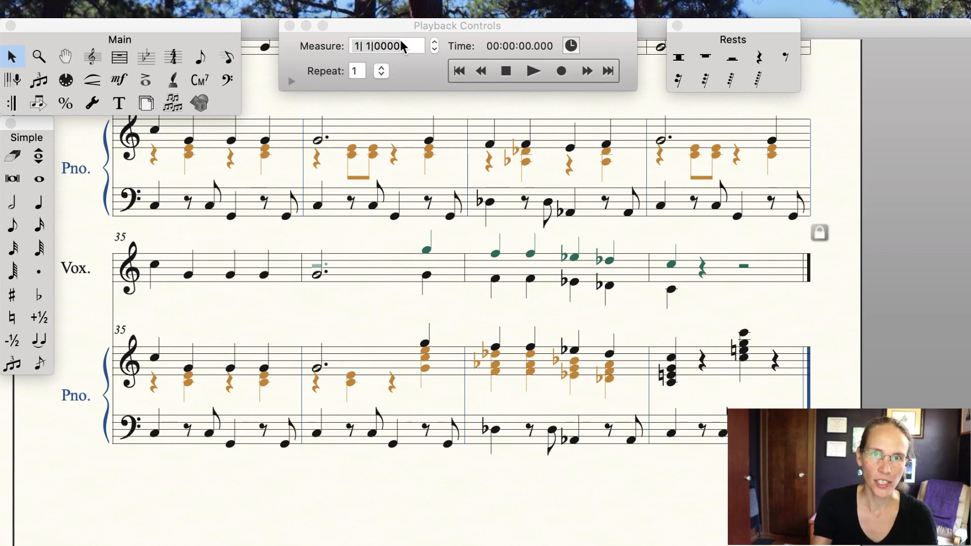
Step: Turn on Show Active Layer Only so just layer 3 is displayed
left_click(317, 7)
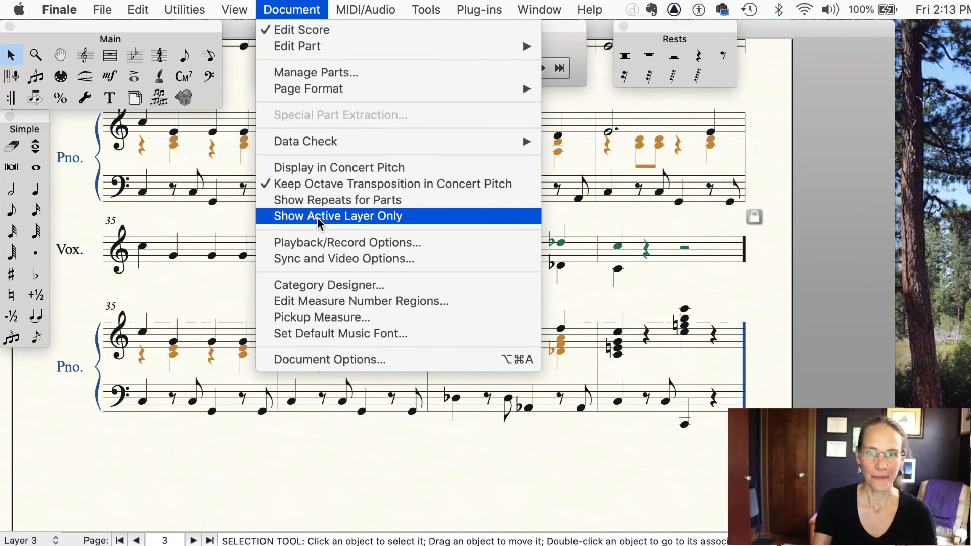
left_click(318, 217)
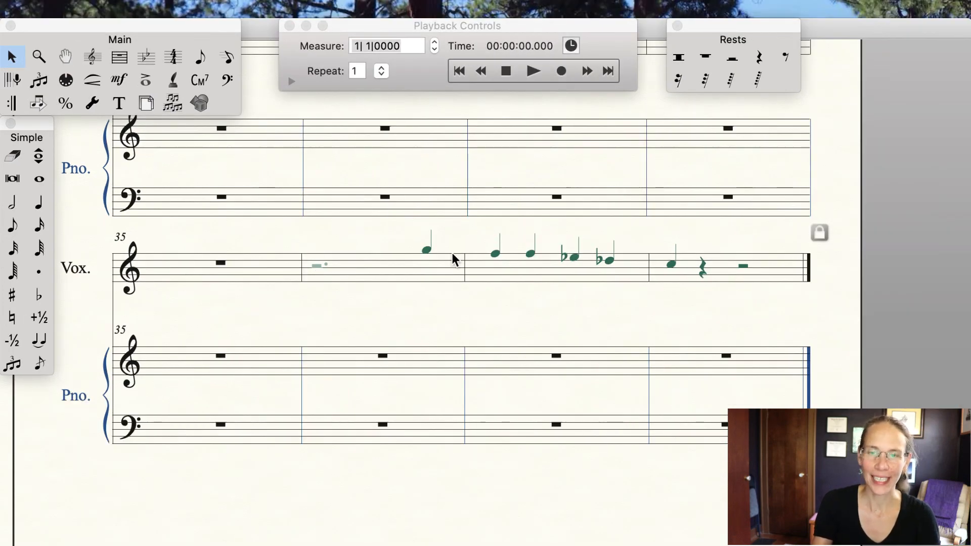
scroll(424, 235, "up", 1)
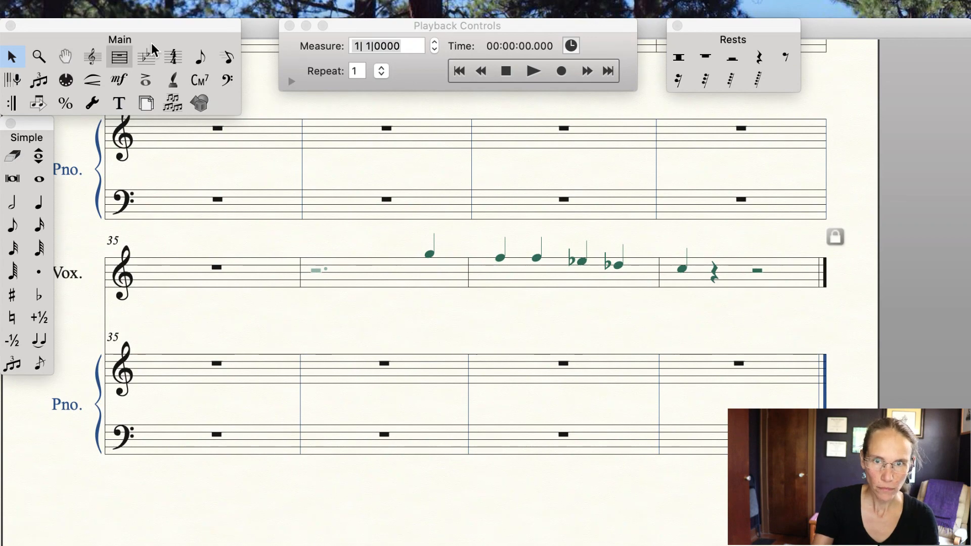
Step: Resize the layer-3 notes from measure 36 beat 3 through measure 38 to 75%
left_click_drag(411, 230, 720, 337)
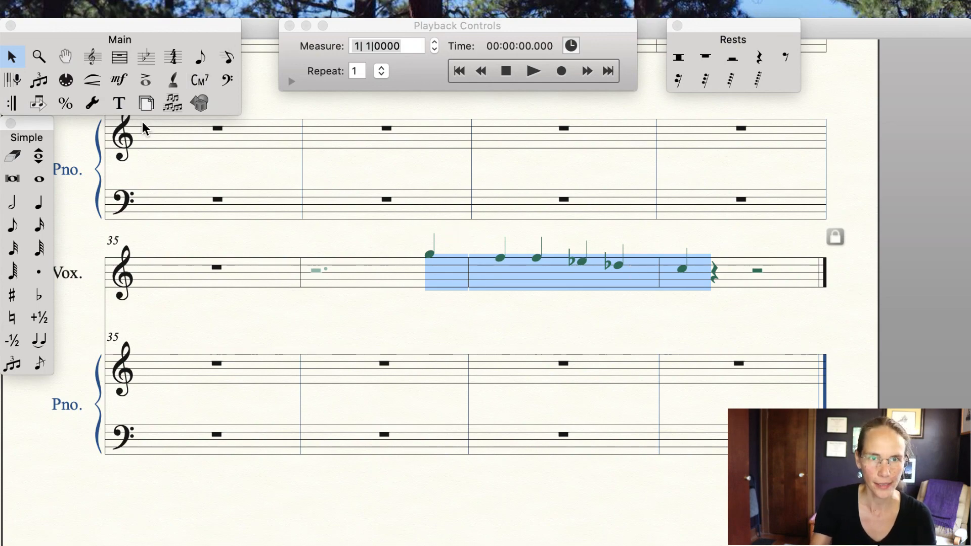
left_click(205, 7)
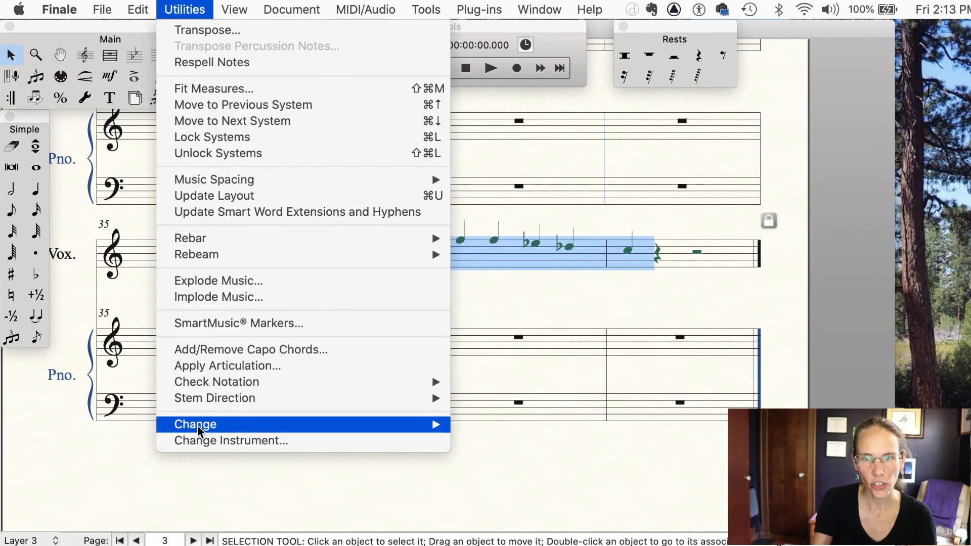
mouse_move(200, 430)
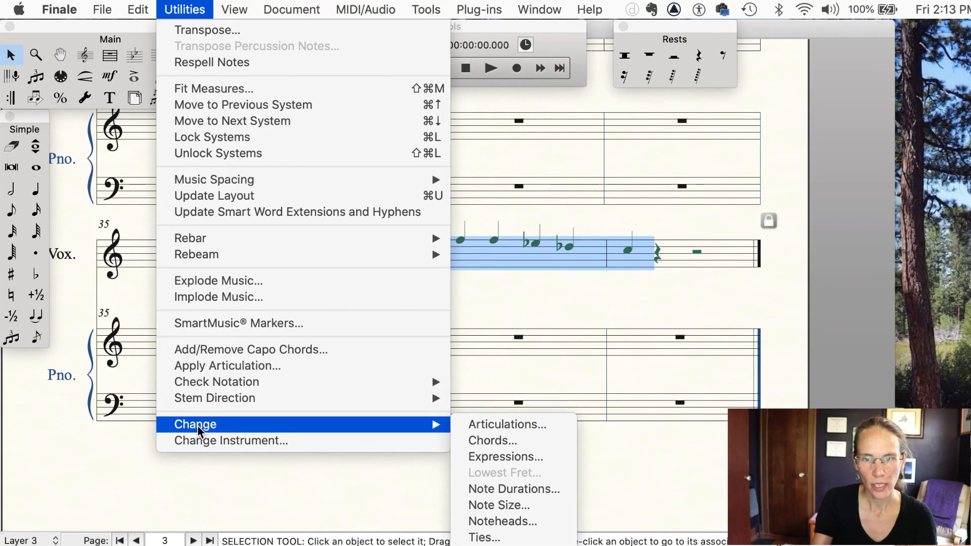
left_click(519, 508)
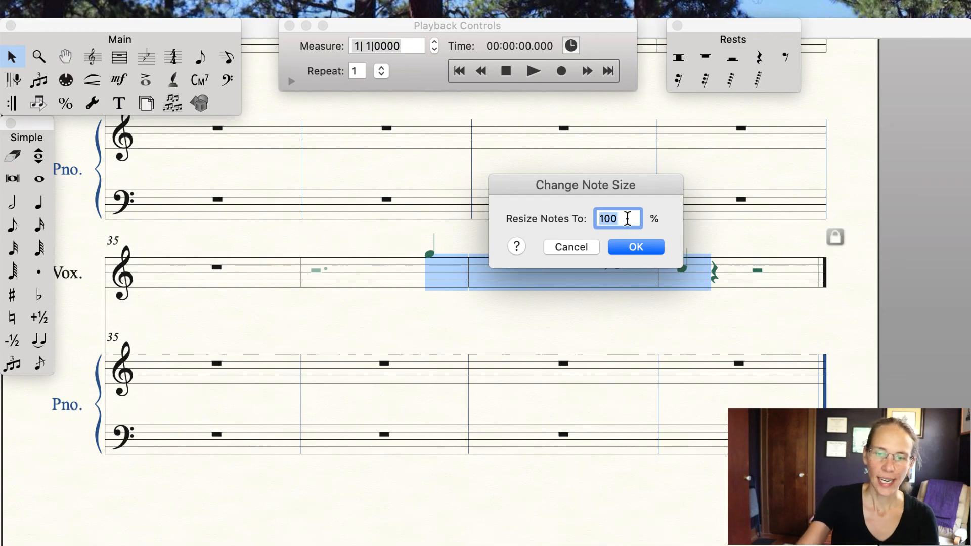
type("75")
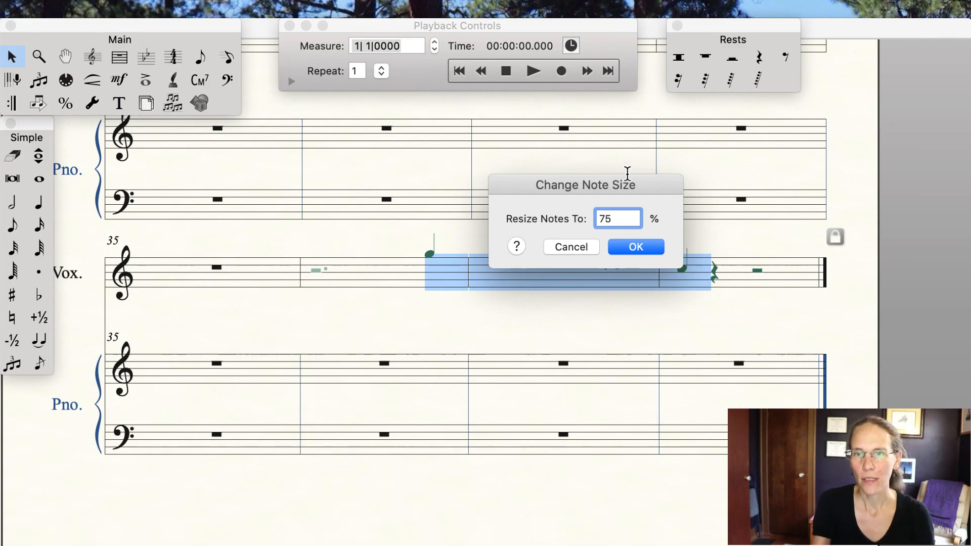
left_click(642, 248)
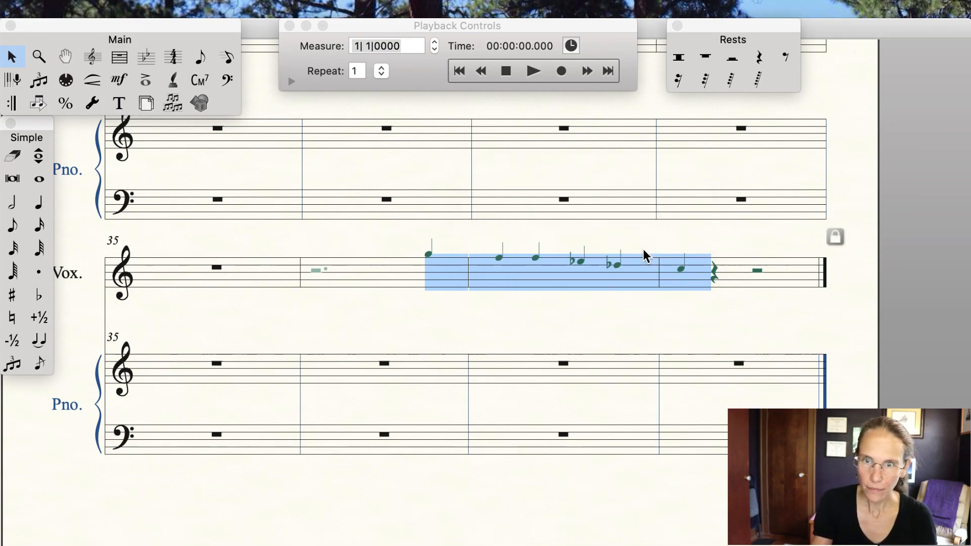
left_click(604, 326)
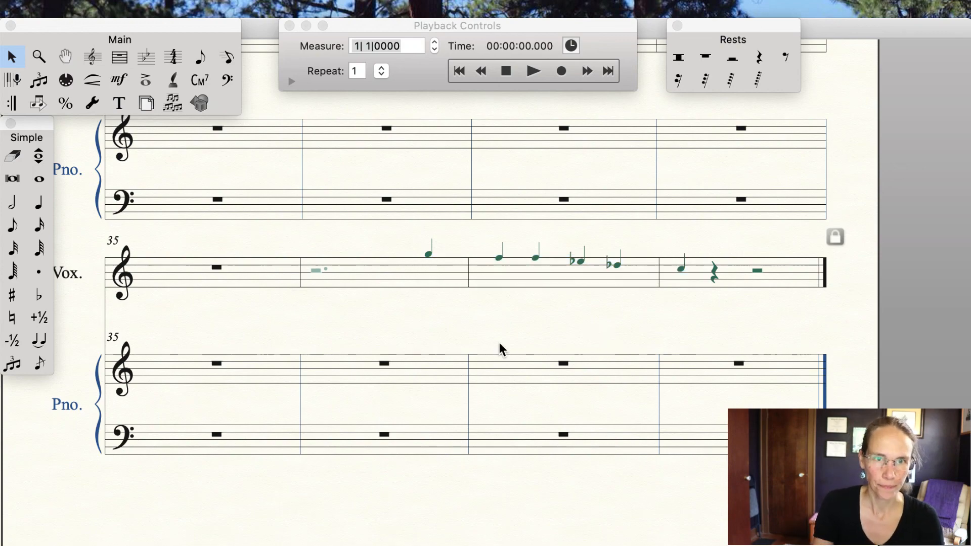
Step: With the Articulation tool, attach an opening parenthesis articulation to the first layer-3 note in measure 36
left_click(150, 83)
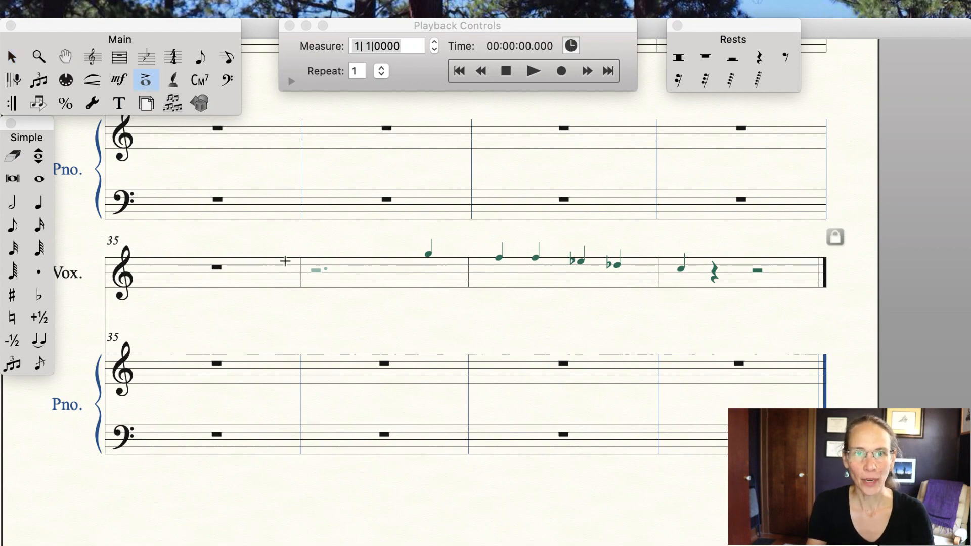
left_click(430, 242)
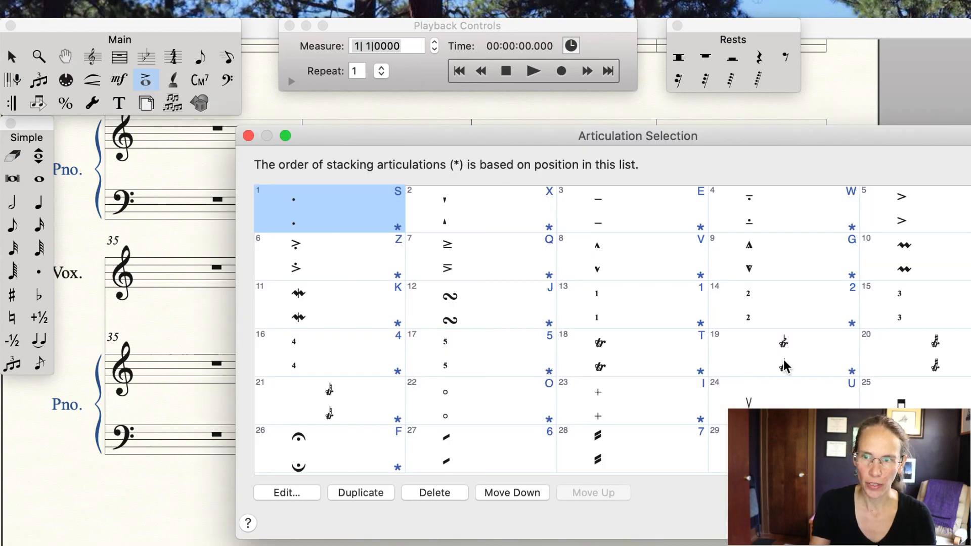
scroll(788, 364, "down", 6)
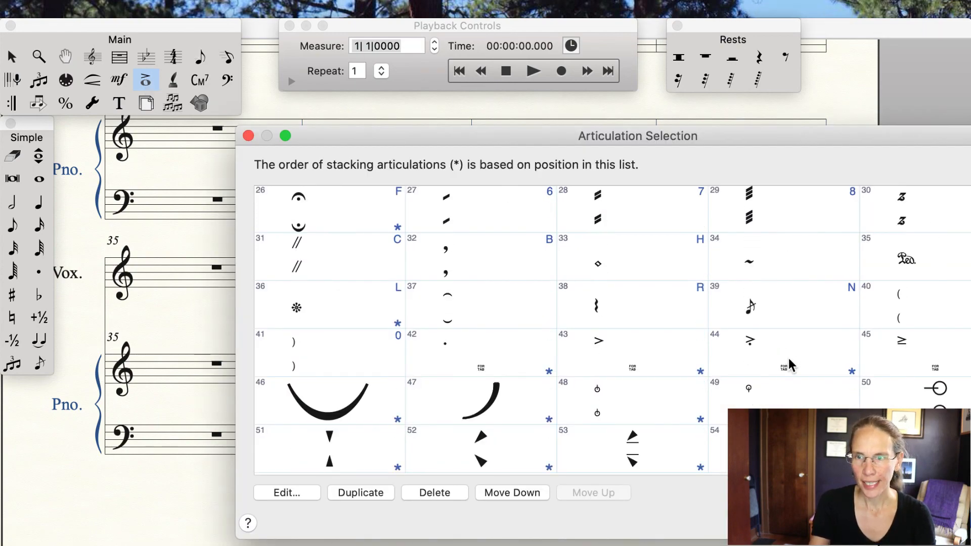
left_click(924, 270)
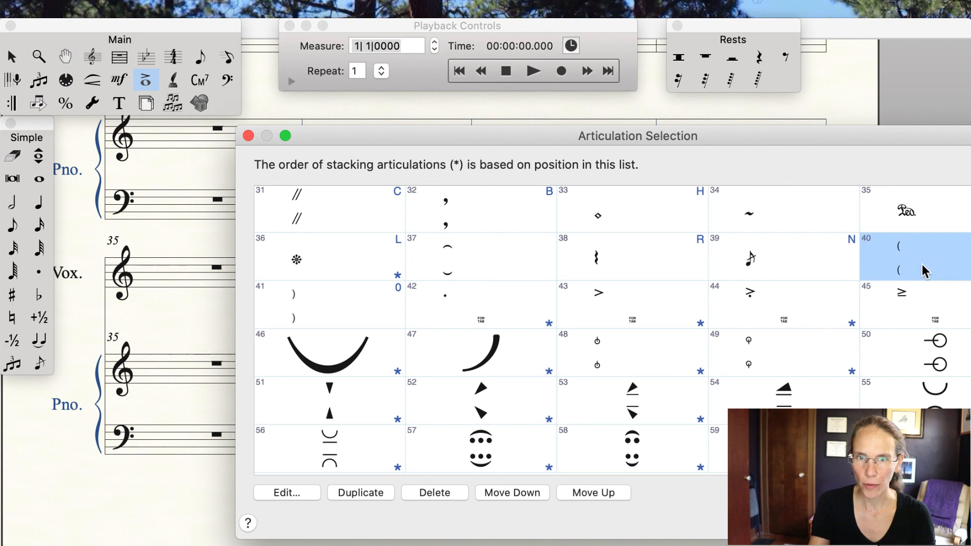
left_click(312, 315)
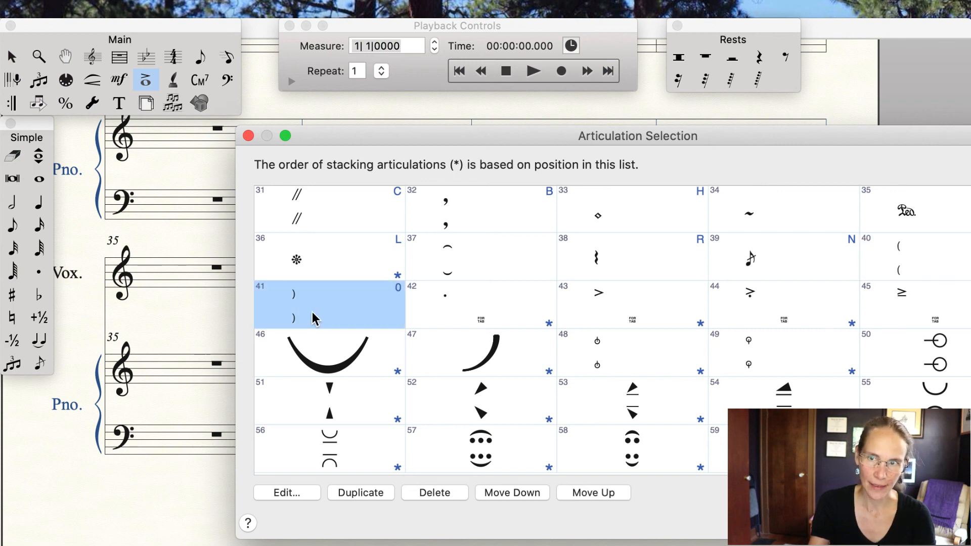
left_click(933, 259)
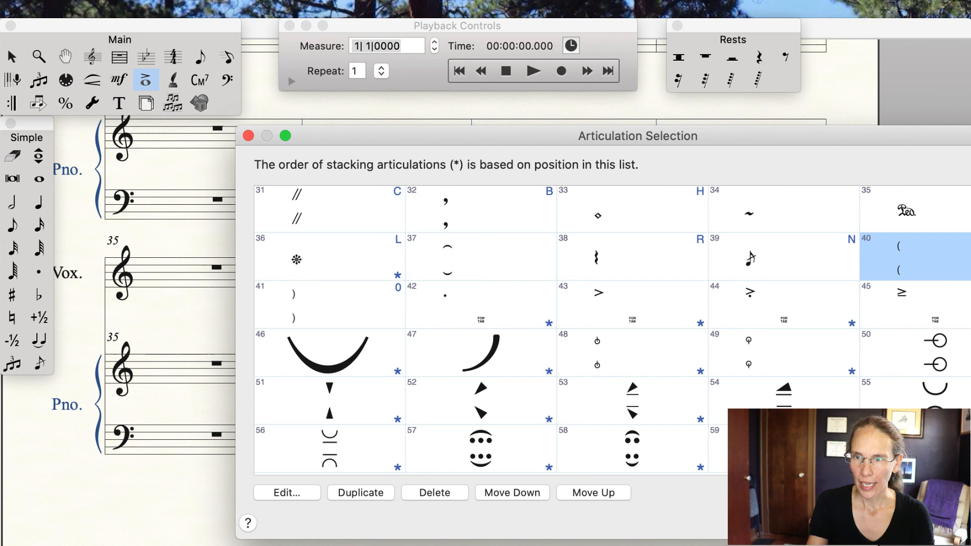
key("Return")
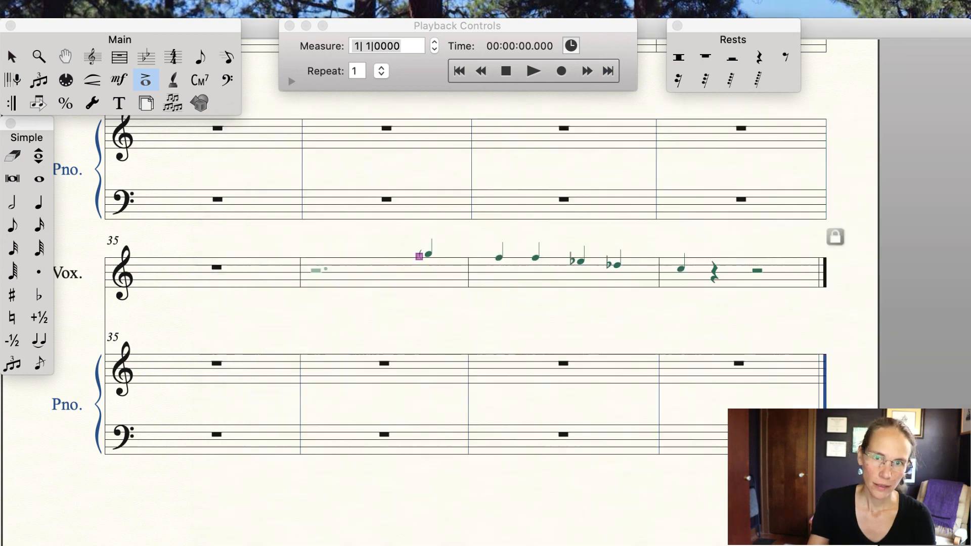
Step: Attach a closing parenthesis articulation to the first layer-3 note in measure 36
left_click(431, 244)
scroll(523, 329, "down", 5)
left_click(342, 401)
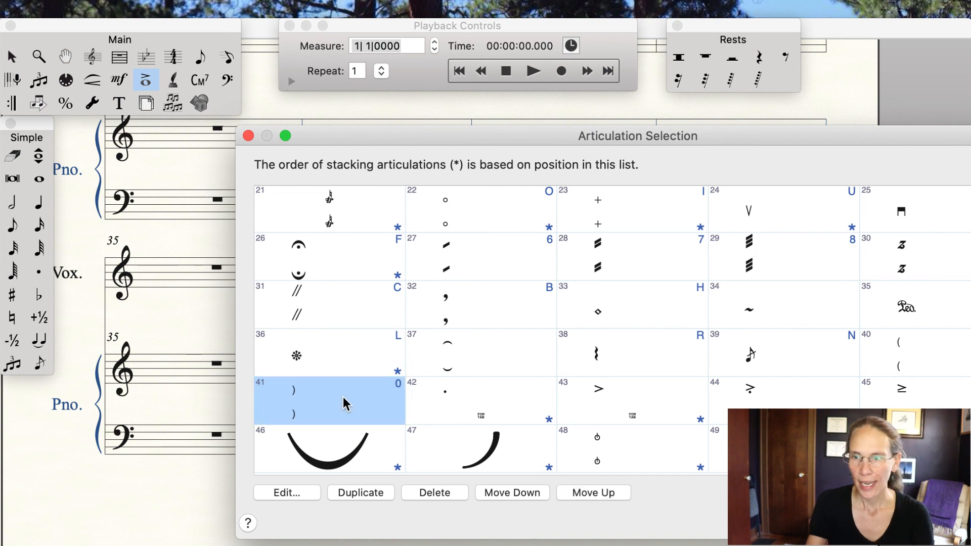
key("Return")
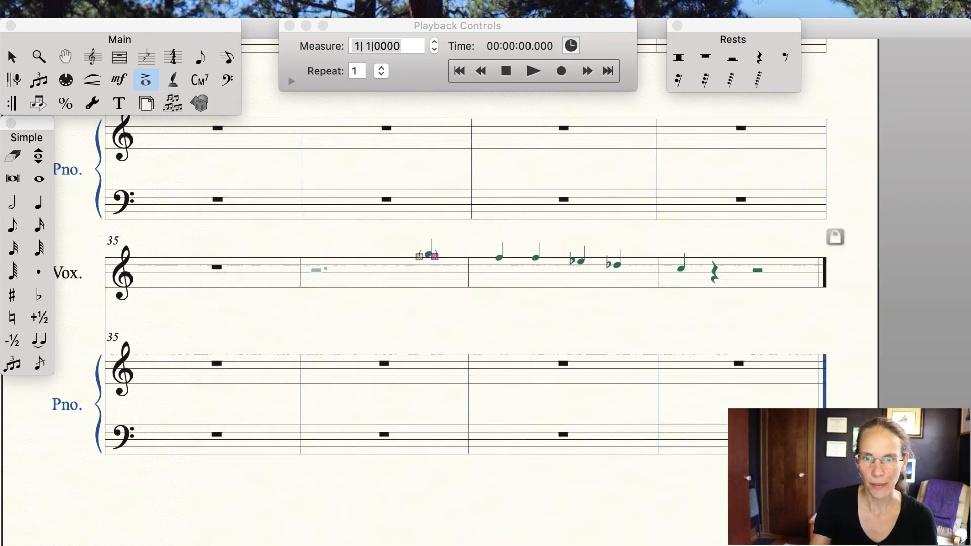
Step: Attach opening and closing parenthesis articulations to the first two layer-3 notes in measure 37
left_click(498, 244)
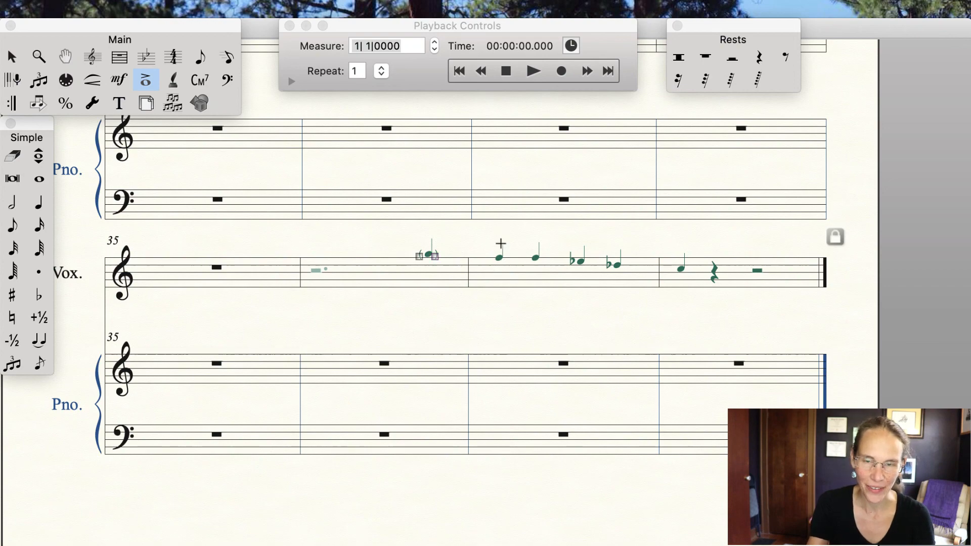
left_click(500, 243)
scroll(691, 328, "down", 4)
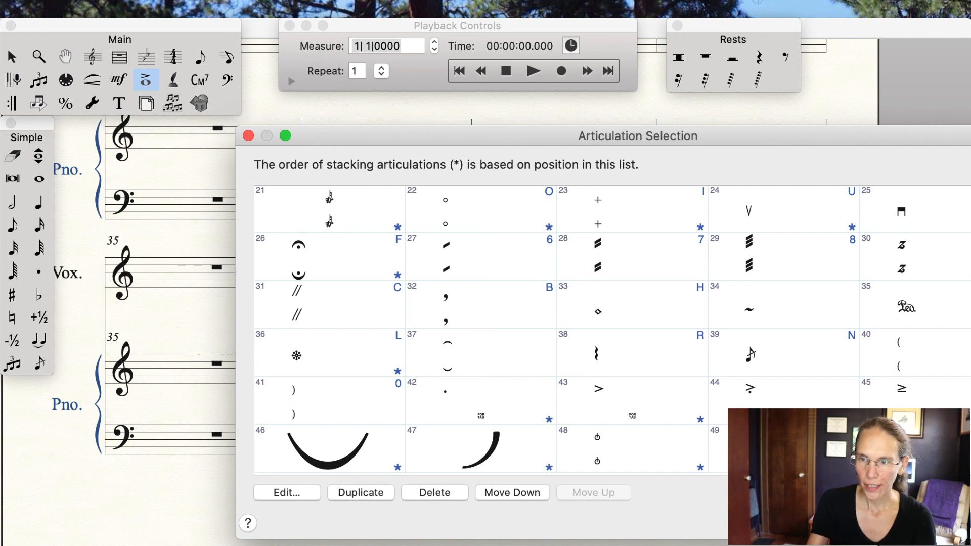
key("Return")
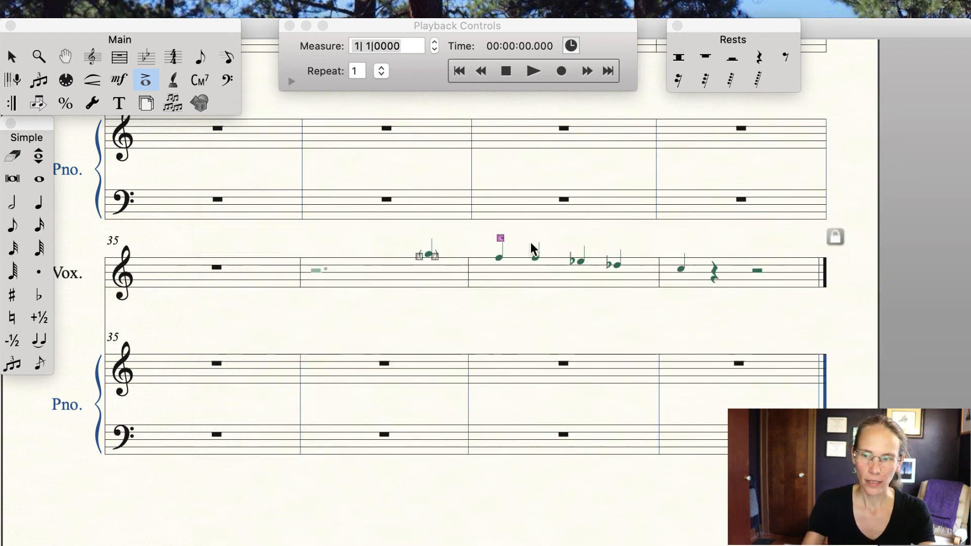
left_click(501, 243)
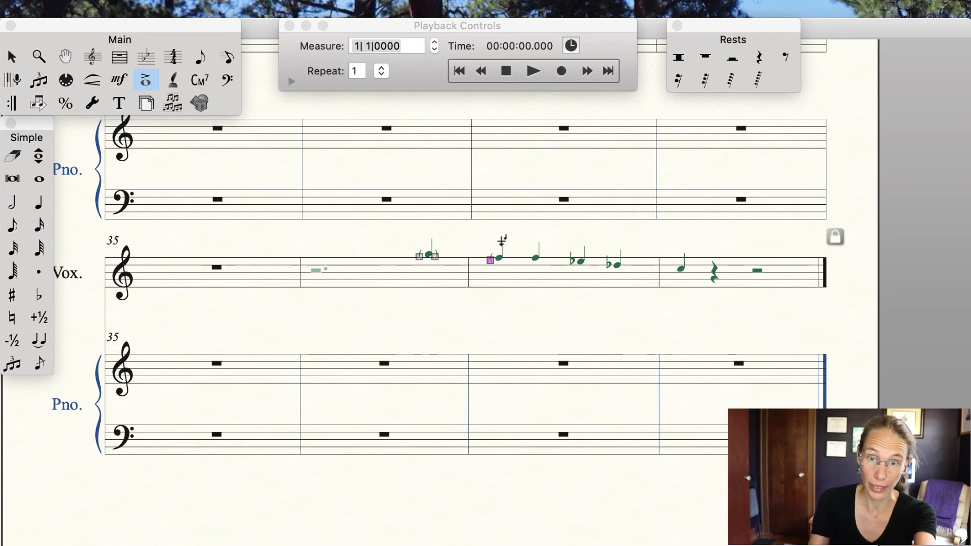
left_click(501, 241)
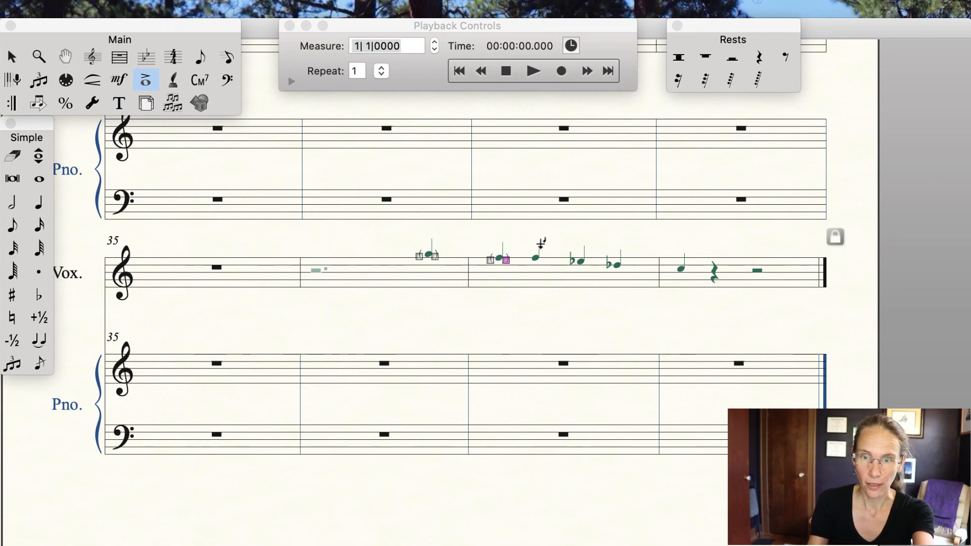
left_click(537, 241)
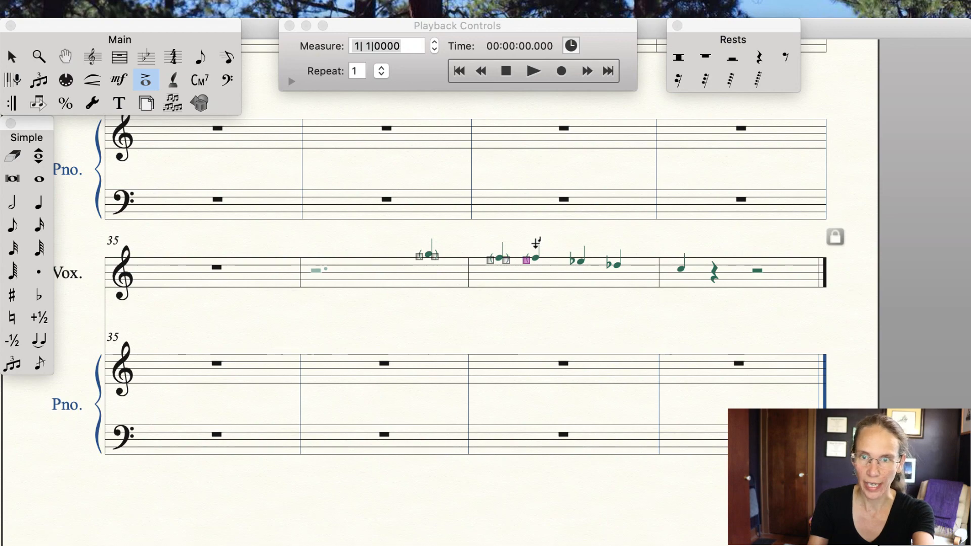
left_click(539, 241)
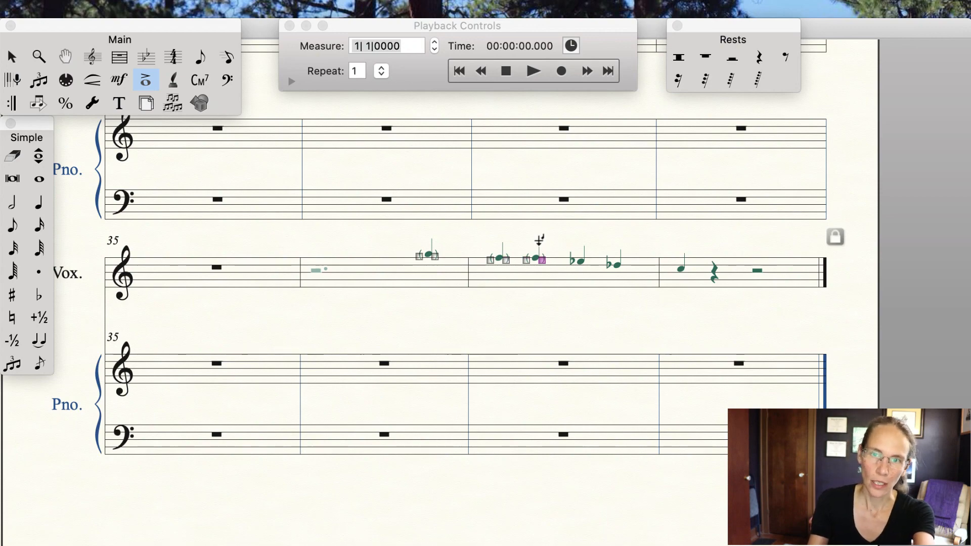
Step: Parenthesize the third and fourth layer-3 notes in measure 37 with parenthesis articulations
left_click(582, 248)
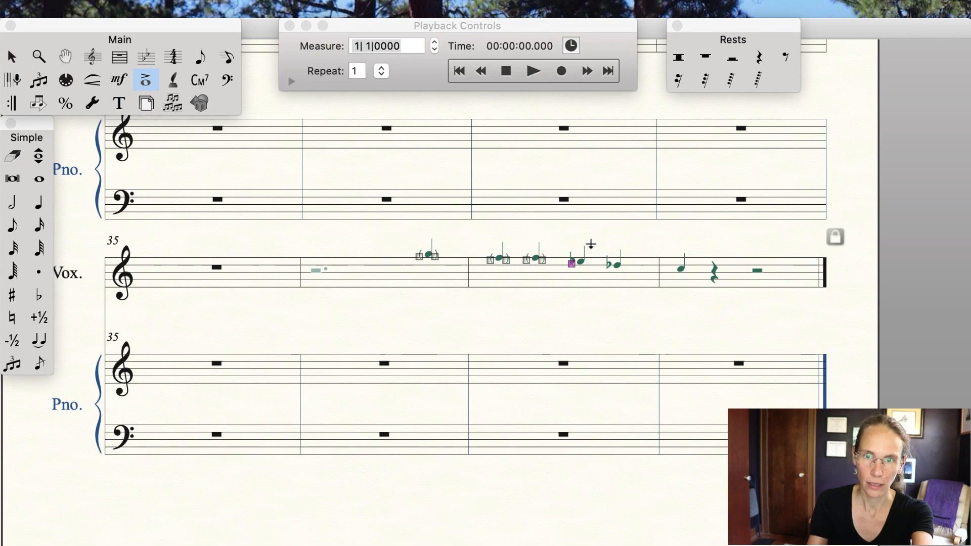
left_click(582, 245)
left_click(622, 241)
left_click(620, 245)
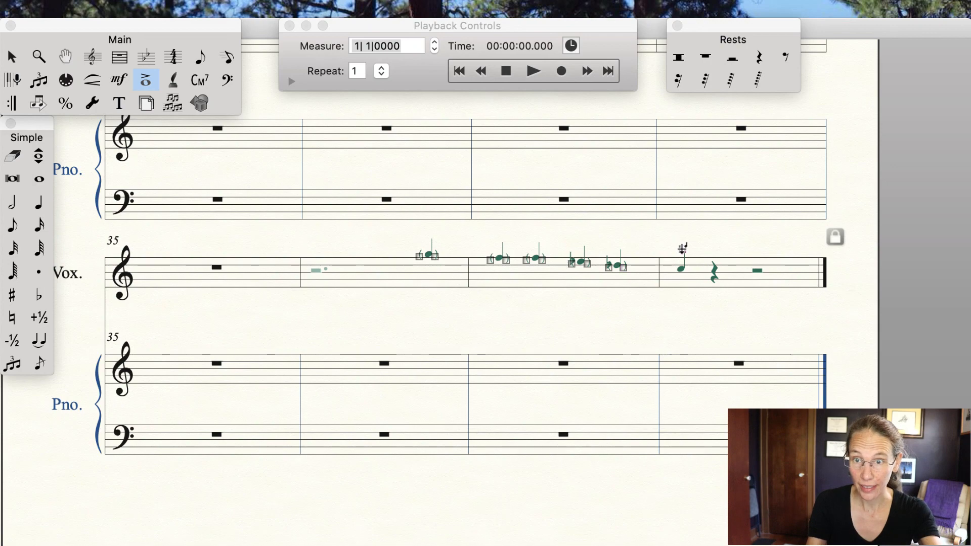
Step: Review the parenthesized notes, then parenthesize the layer-3 note in measure 38 with the Articulation tool
left_click(11, 56)
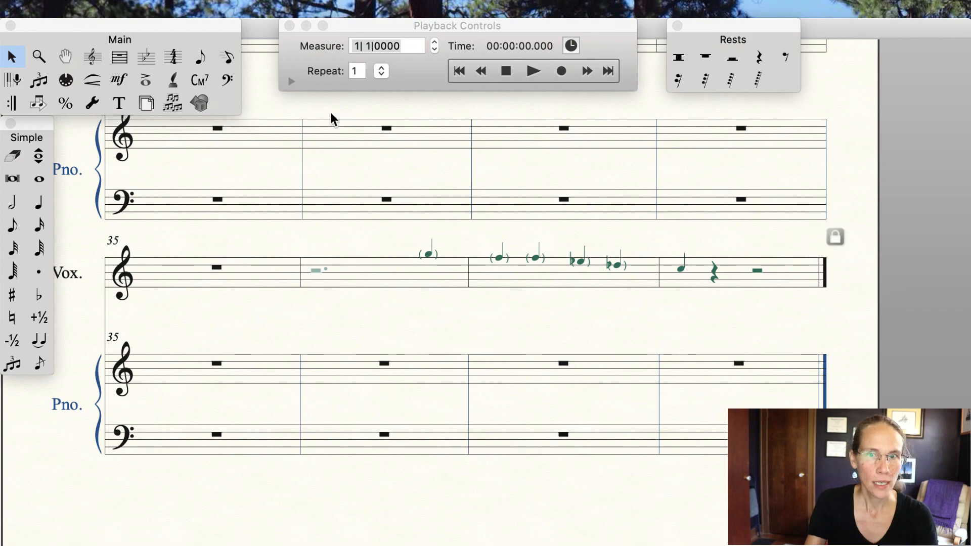
left_click(145, 81)
left_click(682, 252)
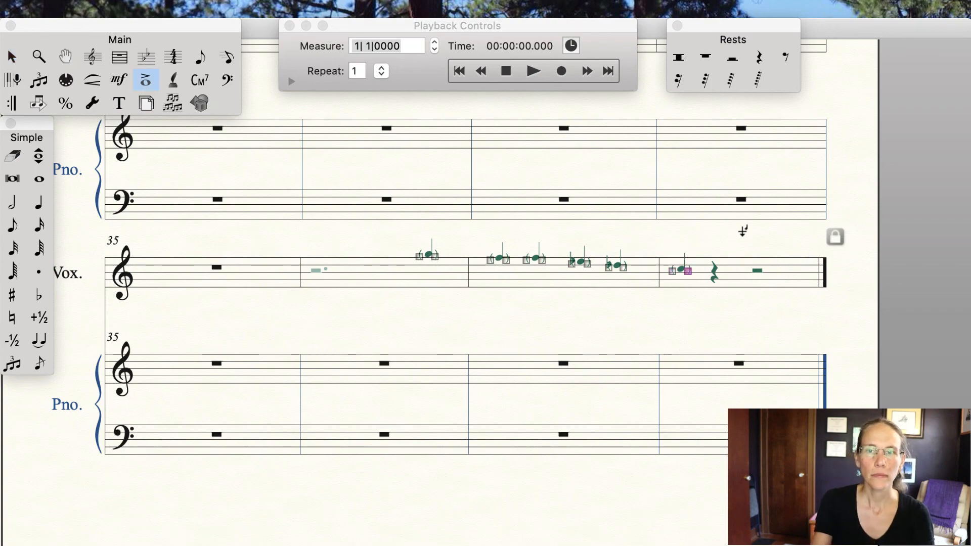
left_click(460, 336)
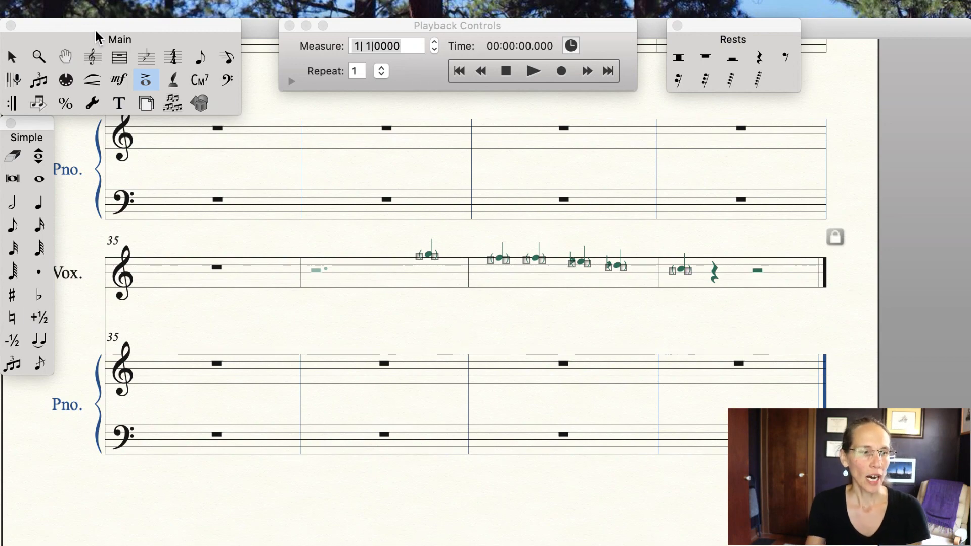
Step: With the Expression tool on the measure-36 layer-3 note, delete the existing (opt.) expressive text from the library
left_click(119, 80)
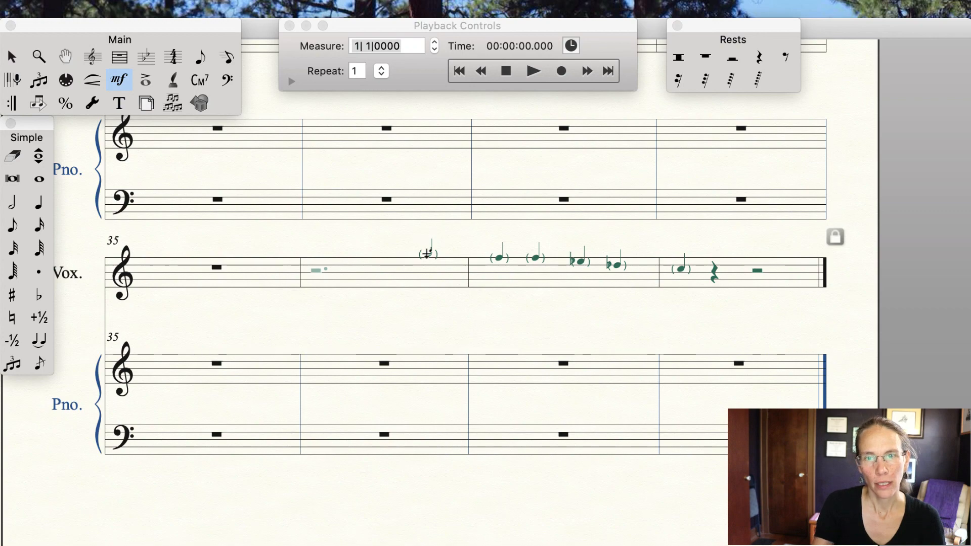
left_click(426, 248)
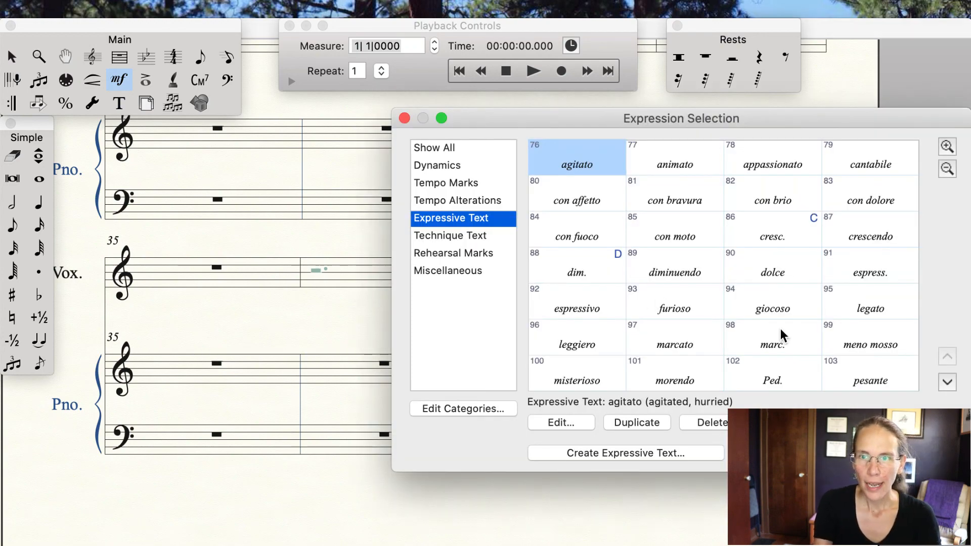
scroll(781, 329, "down", 2)
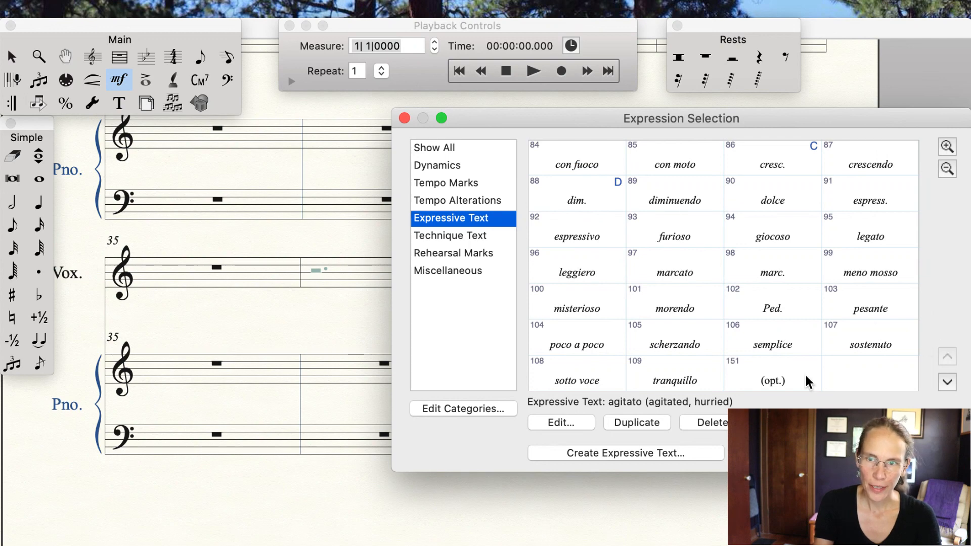
left_click(676, 377)
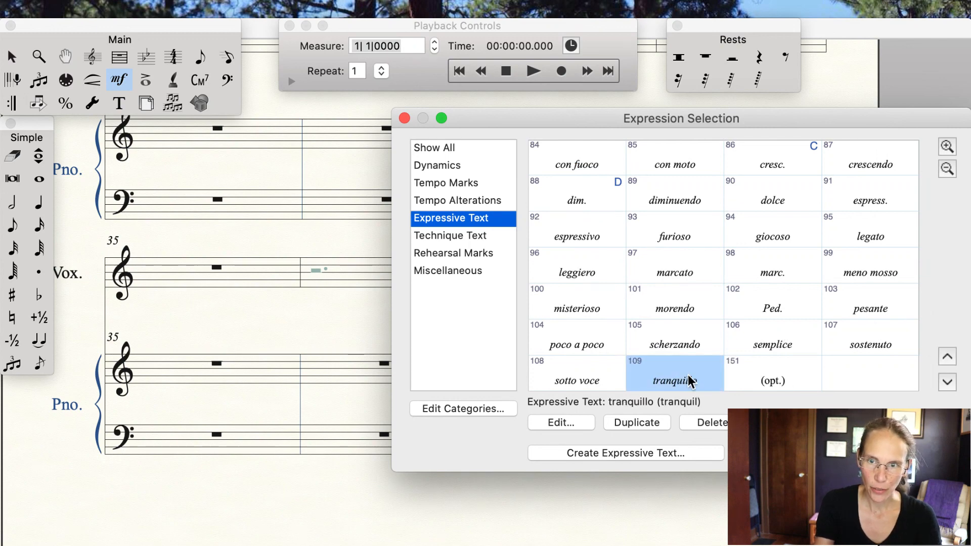
left_click(789, 374)
left_click(709, 423)
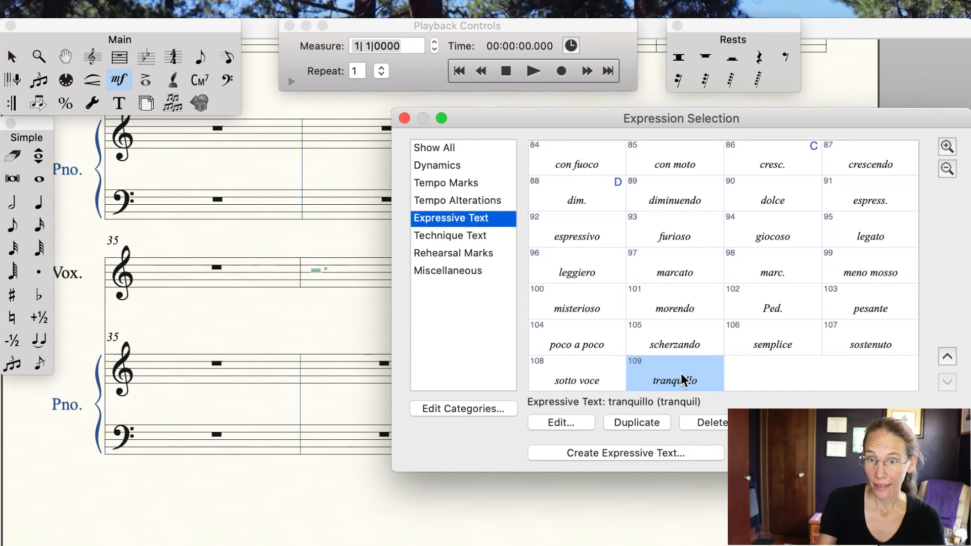
Step: Duplicate the tranquillo expression, edit the copy, turn off category fonts and change its text to (opt.)
left_click(642, 422)
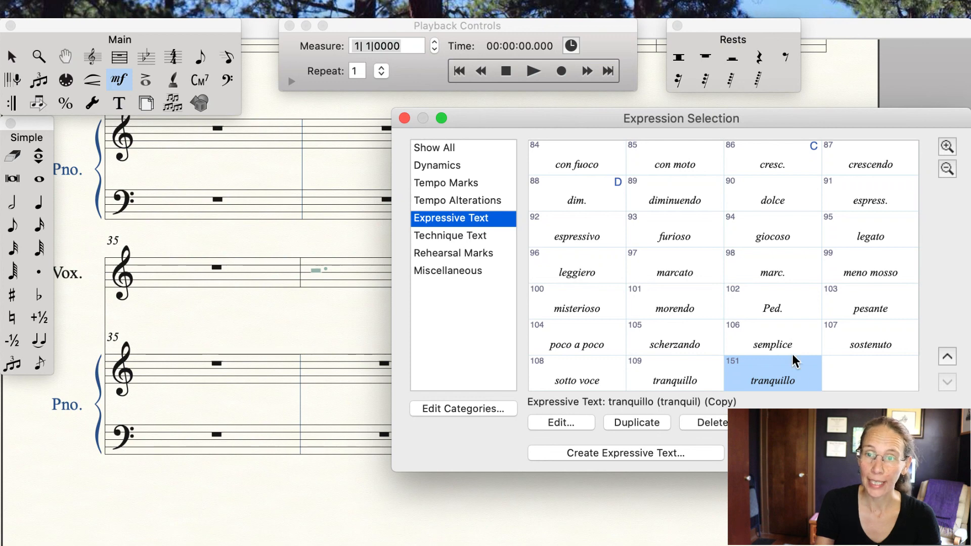
left_click(572, 424)
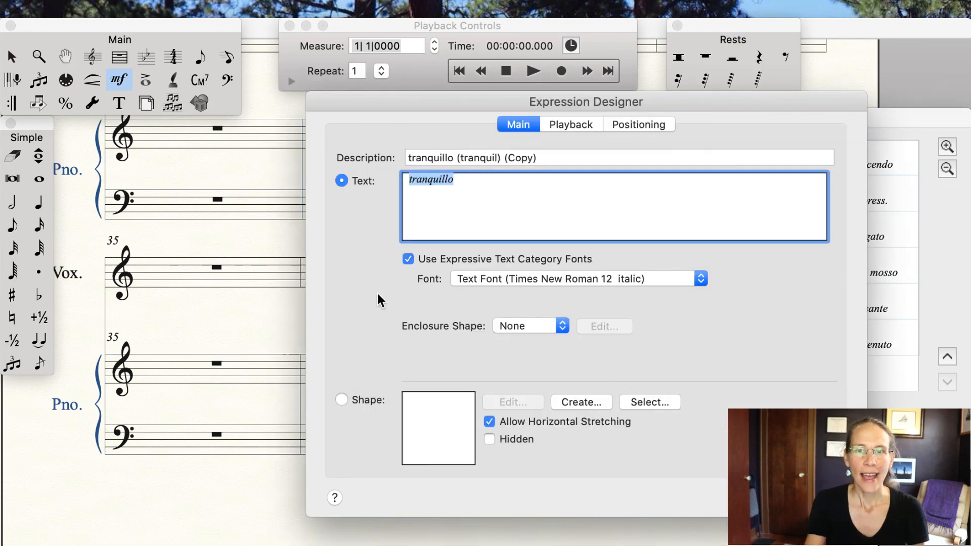
left_click(408, 259)
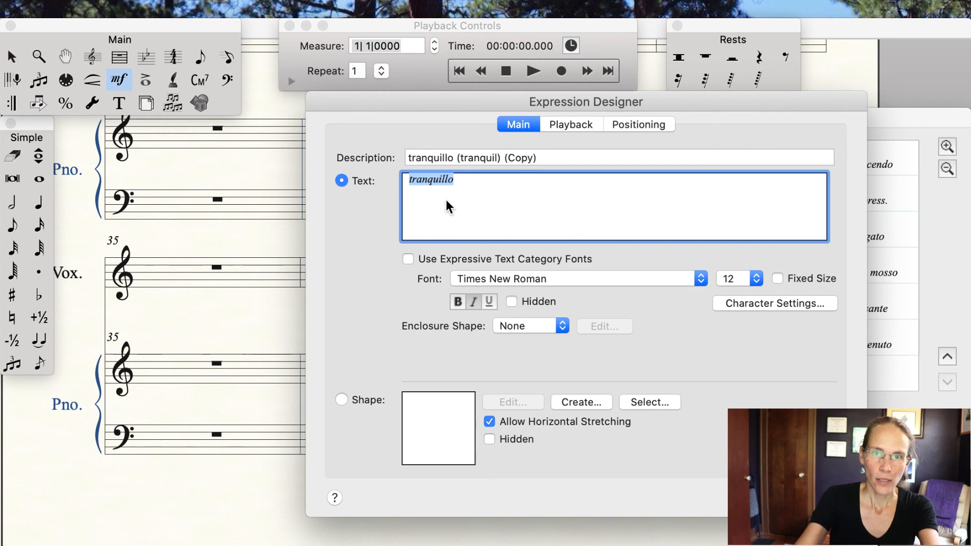
type("(opt.")
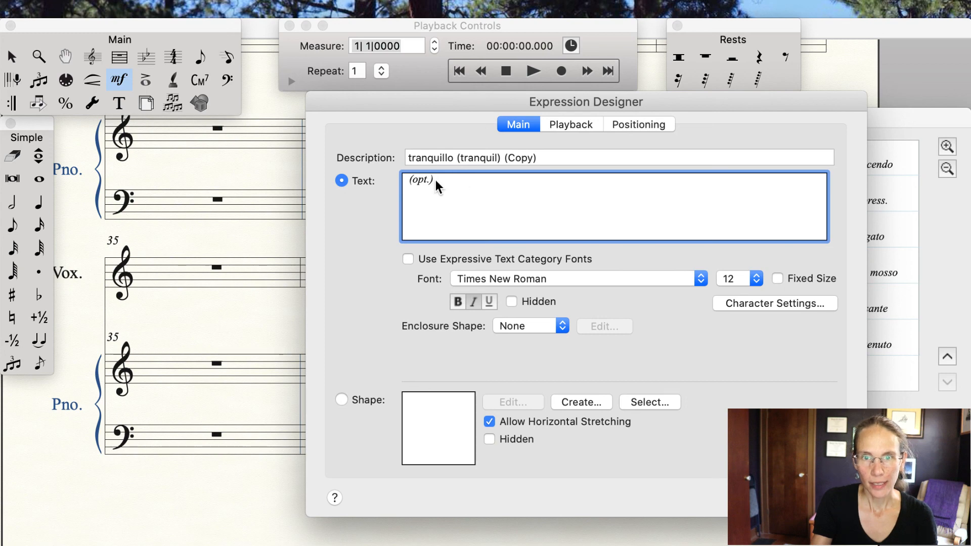
Step: Remove the italic style from the (opt.) text and save the expression
left_click_drag(435, 180, 403, 182)
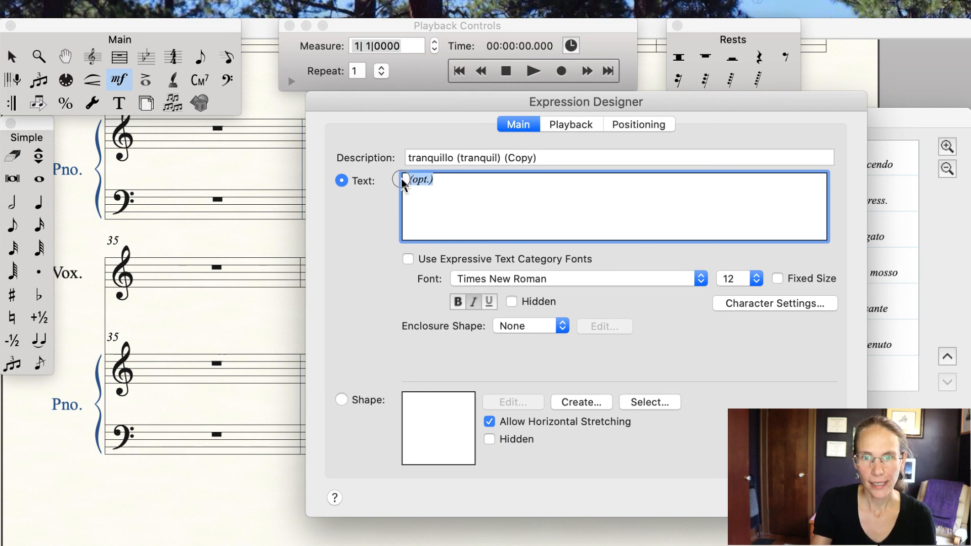
left_click(473, 302)
left_click(554, 214)
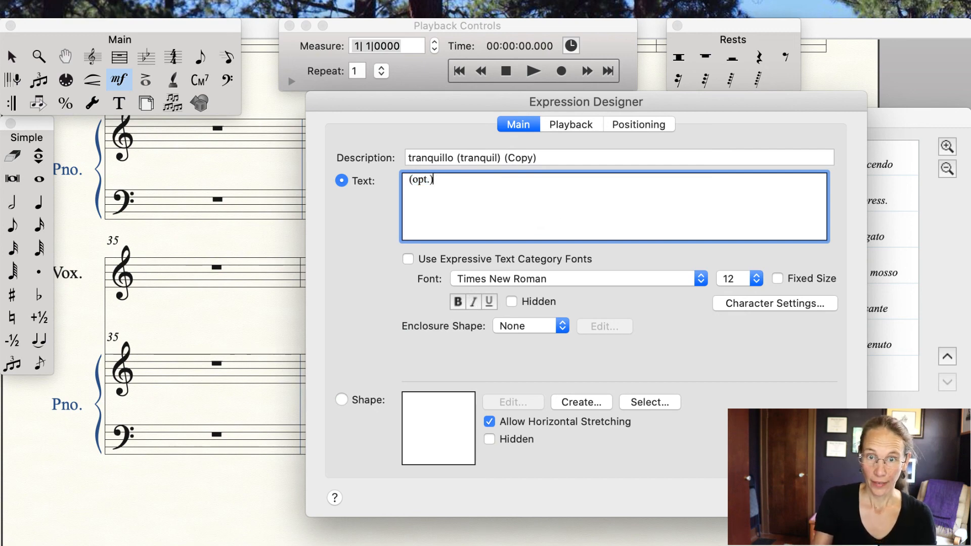
key("Return")
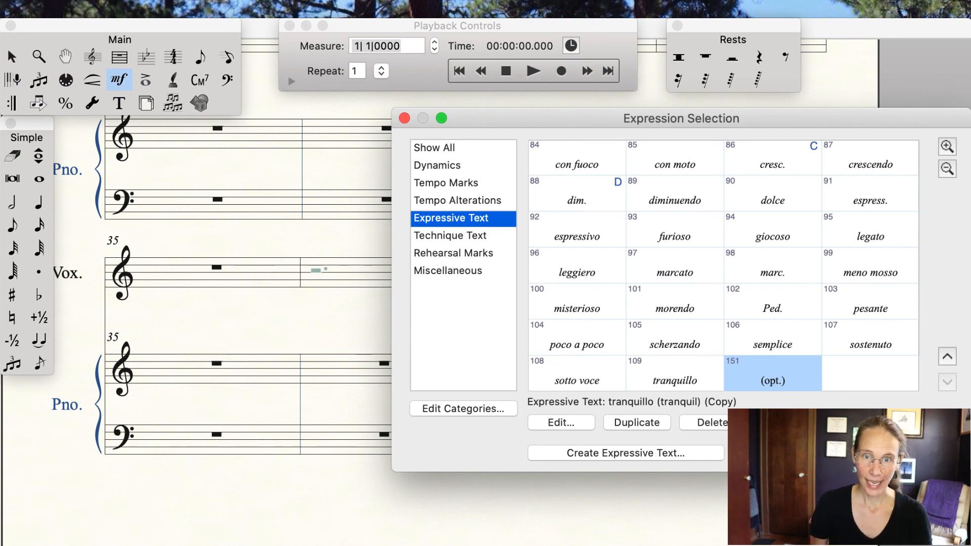
Step: Attach the (opt.) expression to the first layer-3 note in measure 36 and move it above the staff
key("Return")
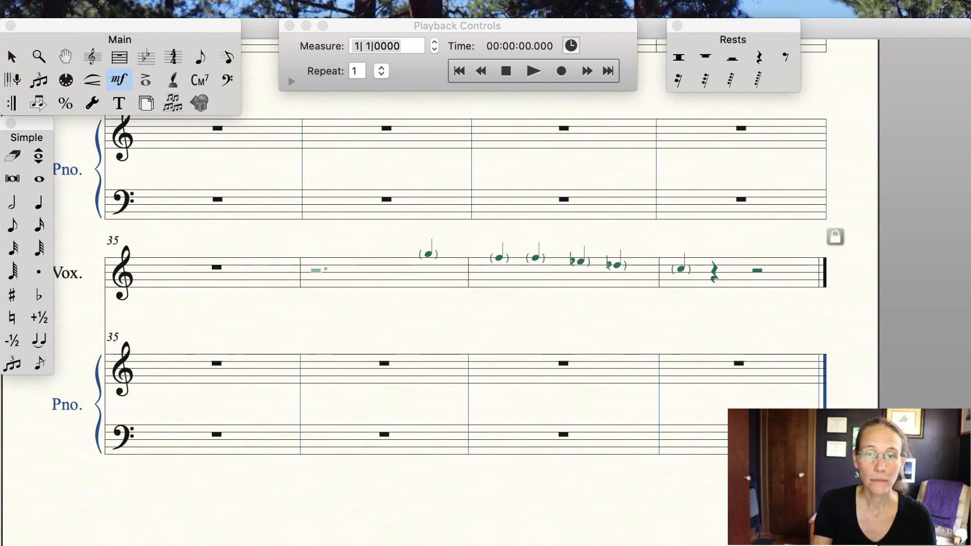
left_click(405, 267)
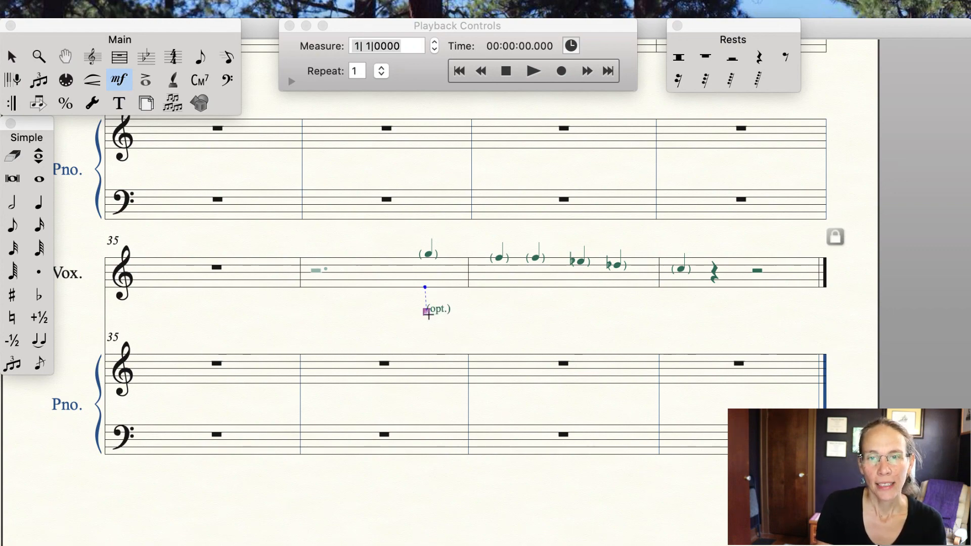
mouse_move(427, 312)
left_mouse_down()
mouse_move(417, 261)
mouse_move(369, 239)
mouse_move(252, 275)
mouse_move(343, 242)
mouse_move(433, 231)
mouse_move(415, 249)
mouse_move(468, 245)
mouse_move(442, 282)
mouse_move(444, 297)
mouse_move(431, 298)
mouse_move(422, 317)
left_mouse_up()
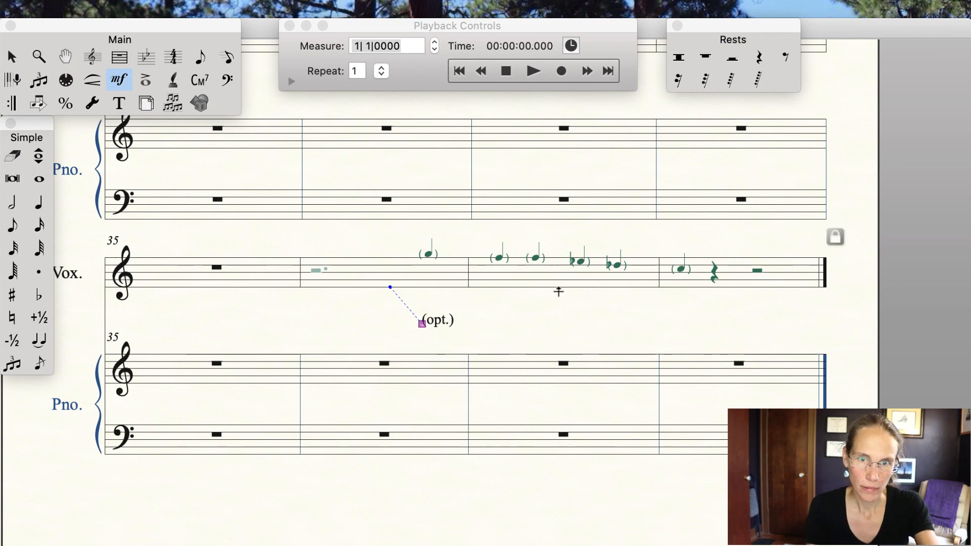
left_click(427, 310)
left_click_drag(428, 299, 411, 240)
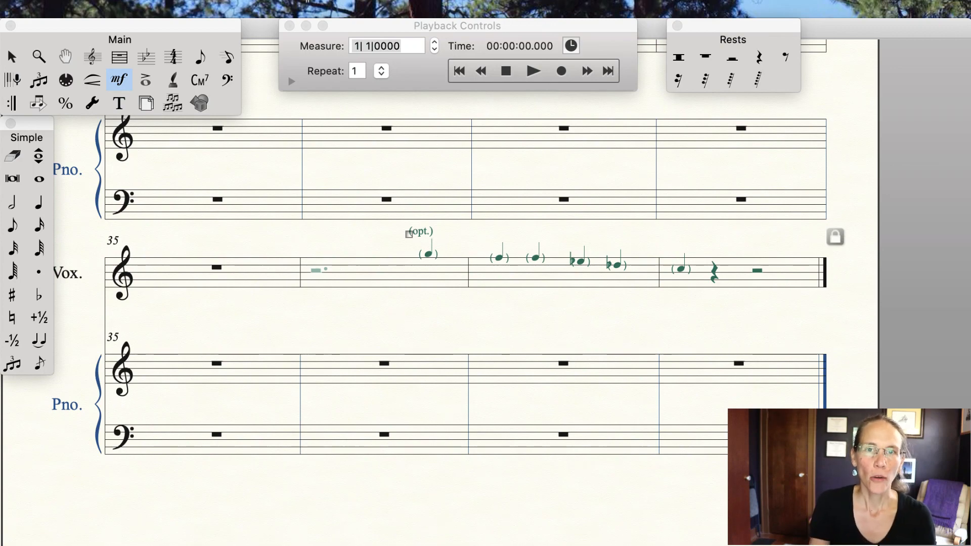
Step: Turn off Show Active Layer Only to display all layers, and nudge the (opt.) marking into place
left_click(312, 9)
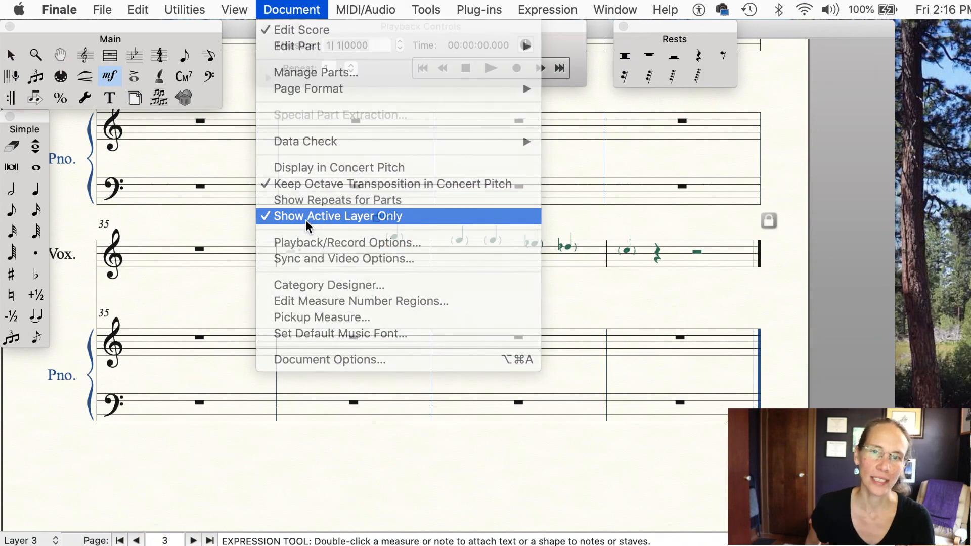
left_click(307, 218)
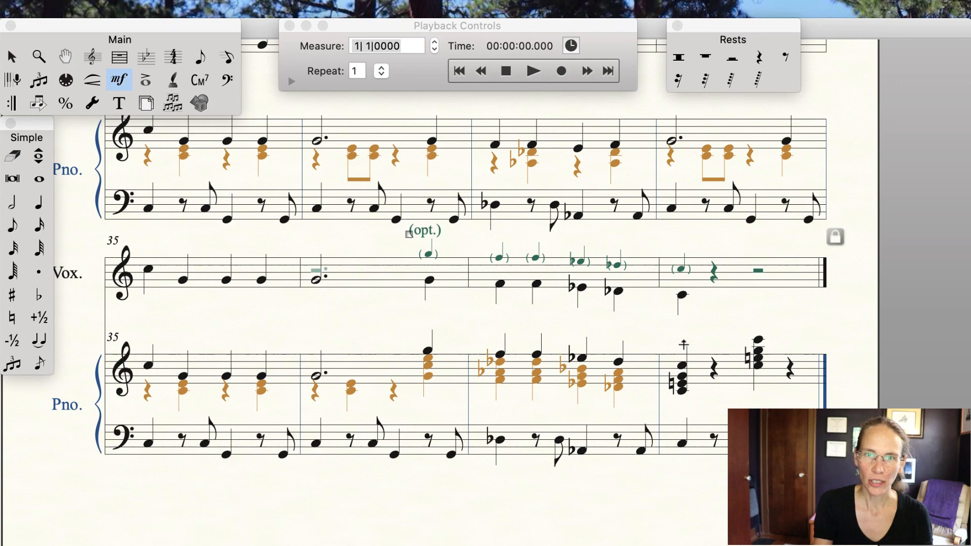
left_click(409, 235)
mouse_move(409, 235)
left_mouse_down()
mouse_move(397, 234)
mouse_move(418, 234)
mouse_move(413, 241)
left_mouse_up()
Step: Scroll back to the beginning of the score to review it
scroll(475, 240, "left", 15)
scroll(475, 240, "up", 3)
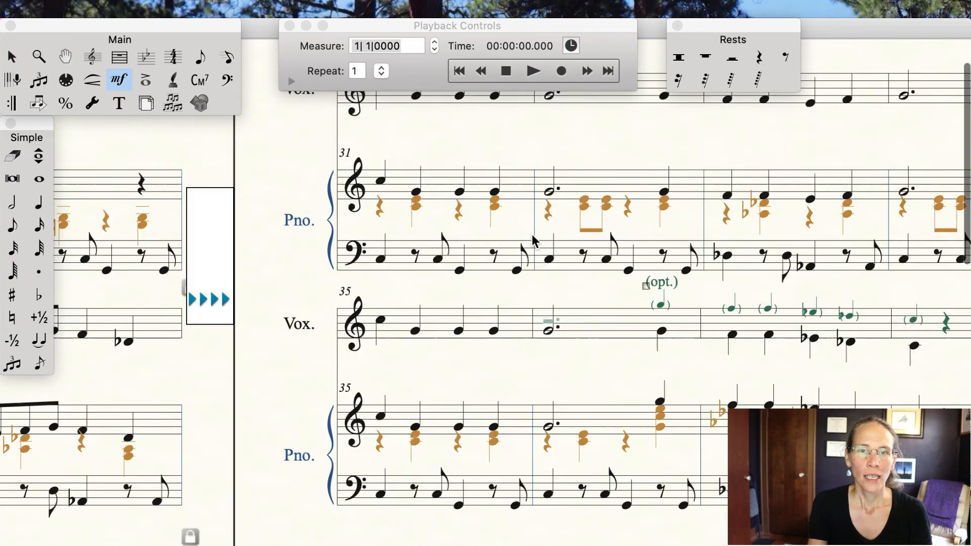
scroll(535, 242, "left", 20)
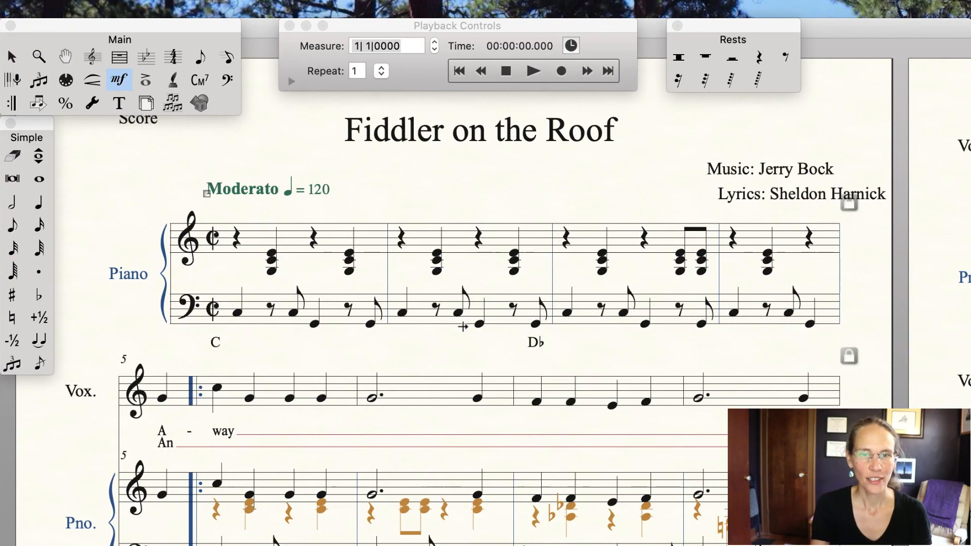
scroll(462, 327, "down", 3)
scroll(462, 327, "up", 1)
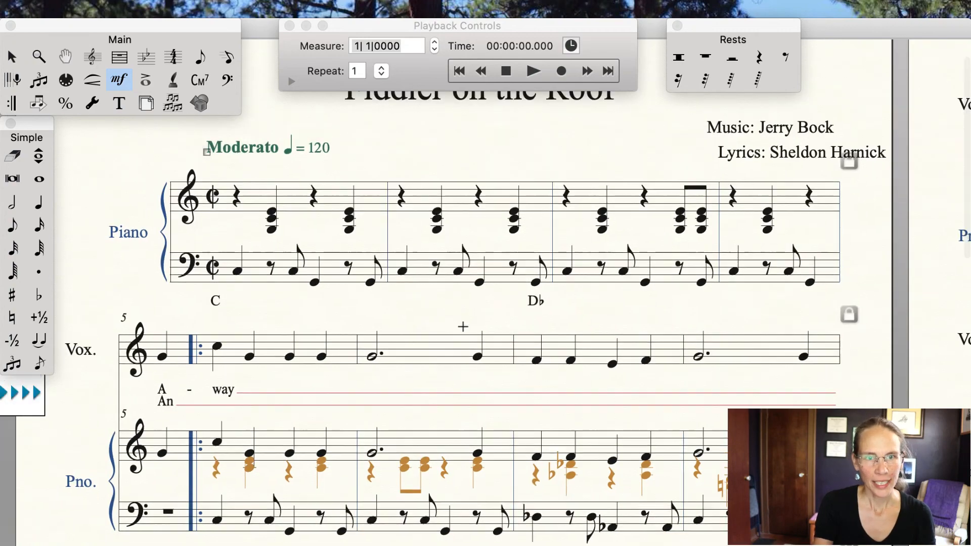
Step: Dismiss the error message and open the Score Manager's instrument list
scroll(463, 327, "down", 2)
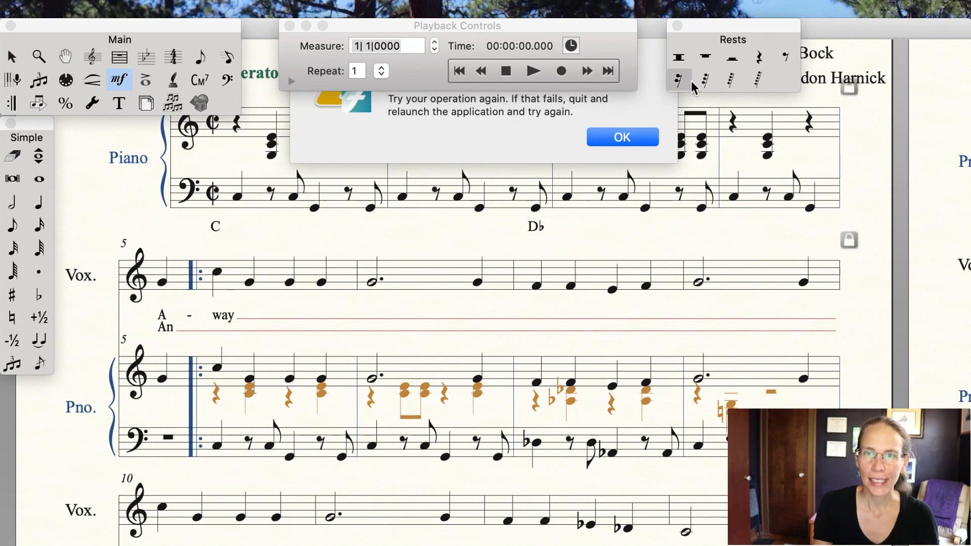
left_click(621, 137)
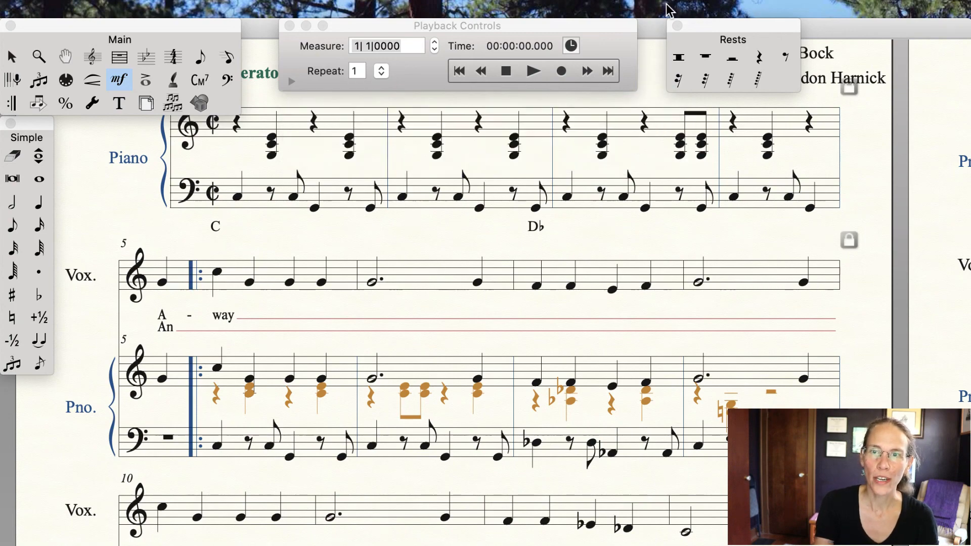
left_click(667, 7)
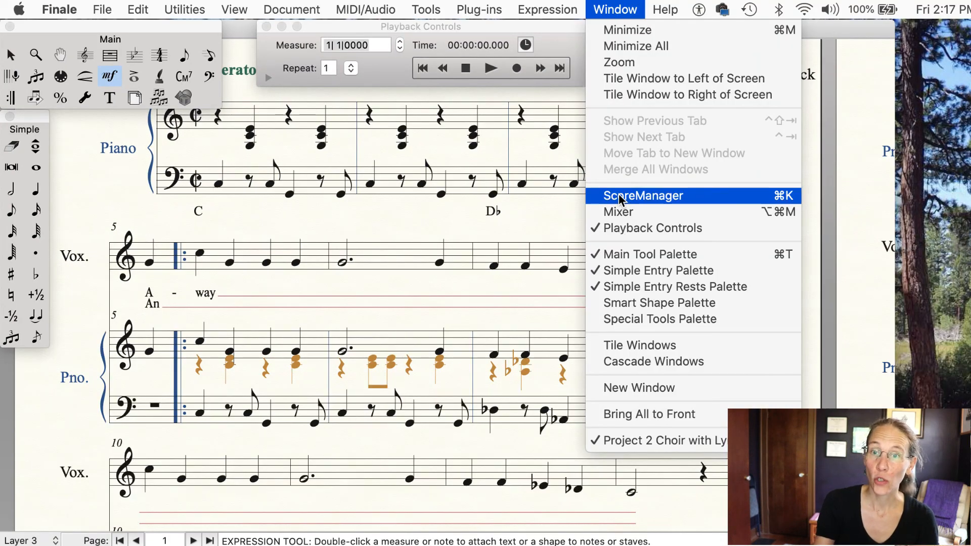
left_click(618, 195)
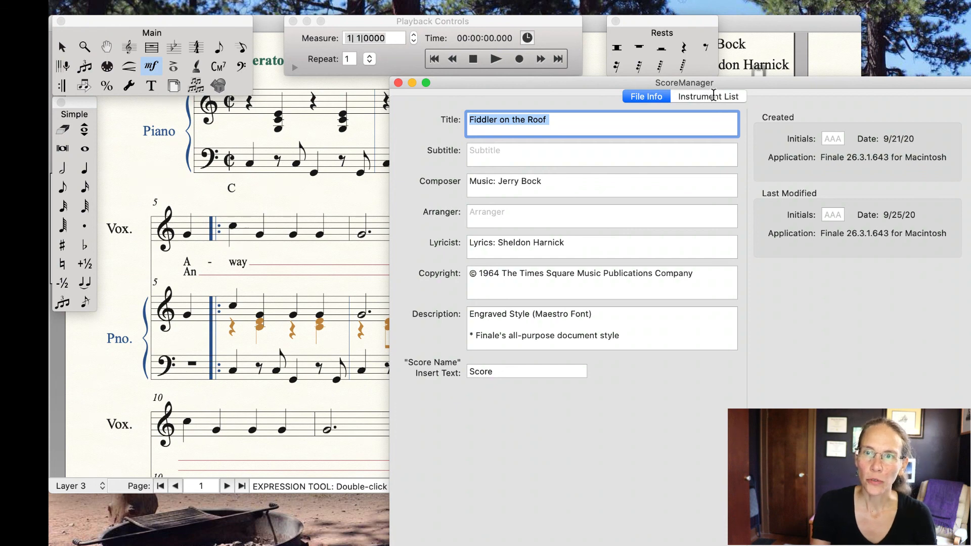
left_click(713, 96)
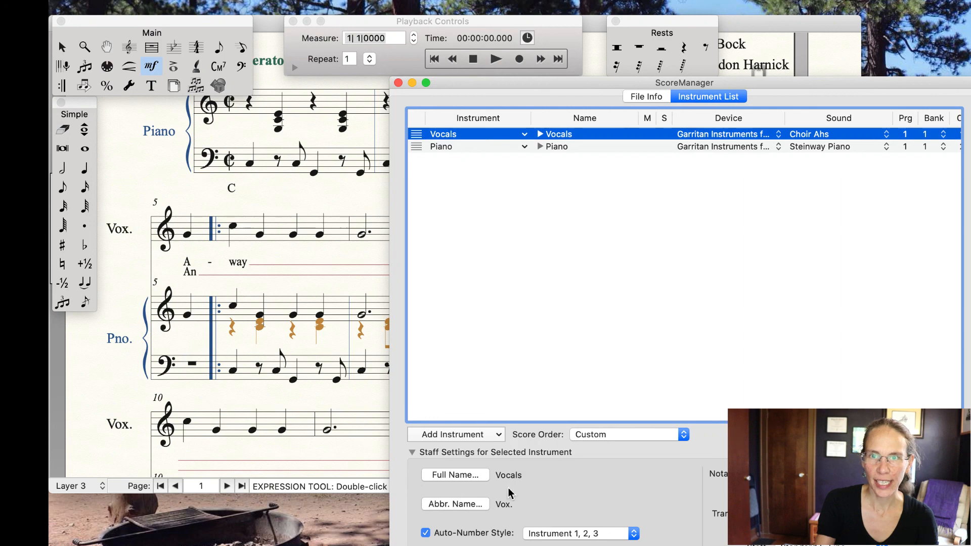
left_click_drag(778, 84, 783, 25)
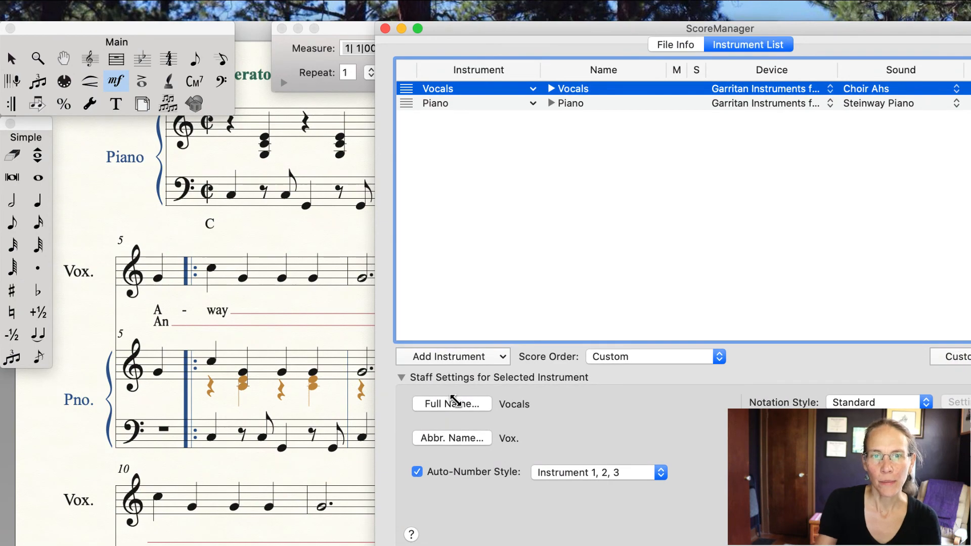
Step: Clear the full staff name of the Vocals instrument
left_click(453, 404)
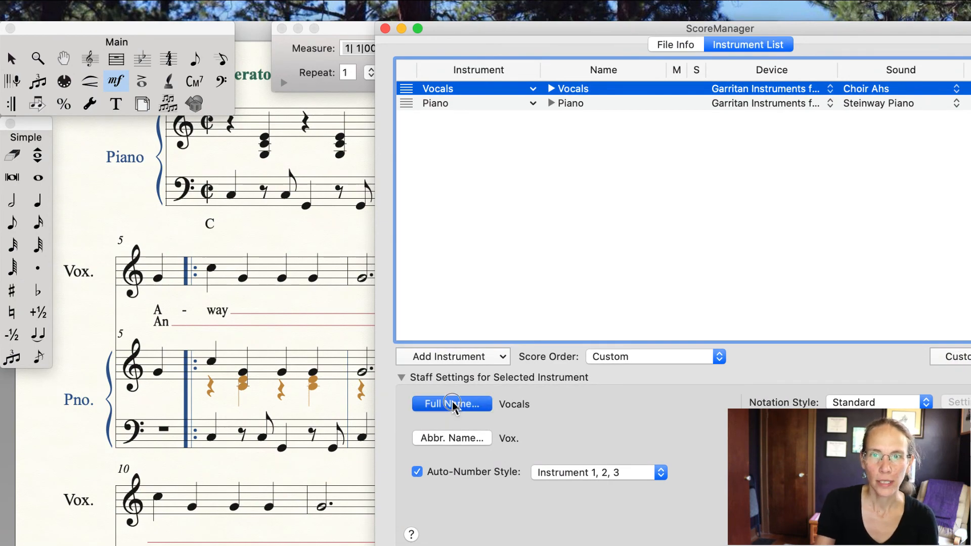
left_click(448, 407)
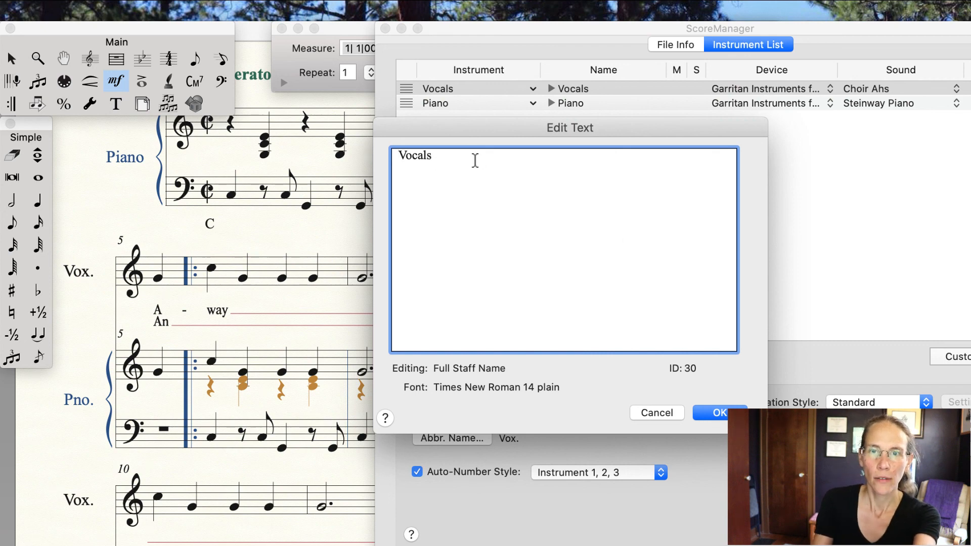
key("BackSpace")
key("BackSpace")
key("BackSpace")
key("BackSpace")
key("BackSpace")
key("BackSpace")
left_click(724, 412)
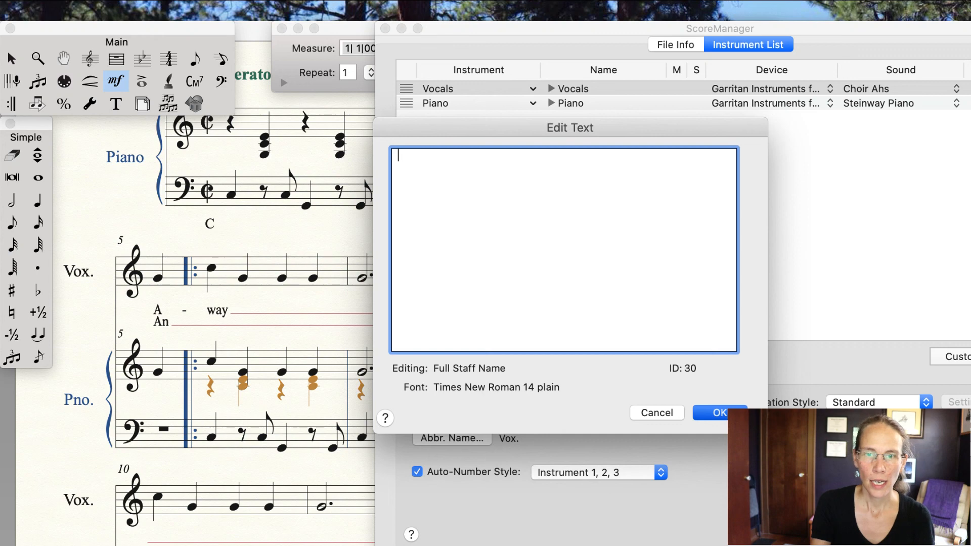
Step: Clear the abbreviated staff name of the Vocals instrument
left_click(450, 439)
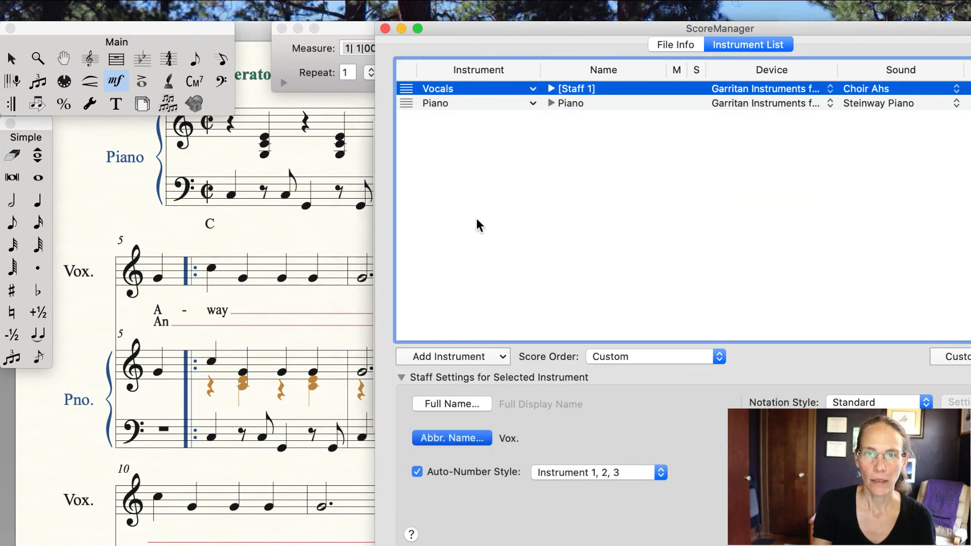
key("BackSpace")
key("BackSpace")
key("BackSpace")
key("BackSpace")
left_click(722, 412)
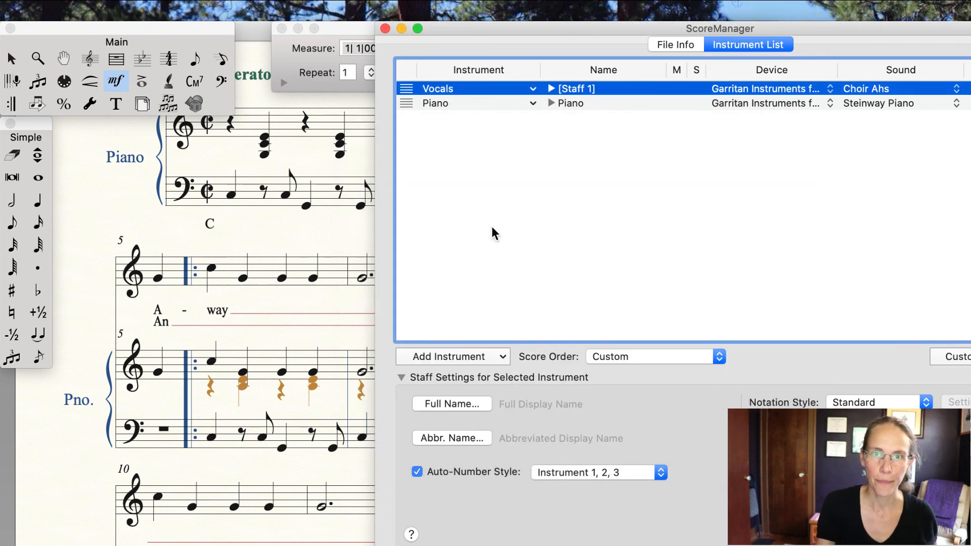
Step: Clear the Piano's abbreviated group name and close the Score Manager
left_click(438, 102)
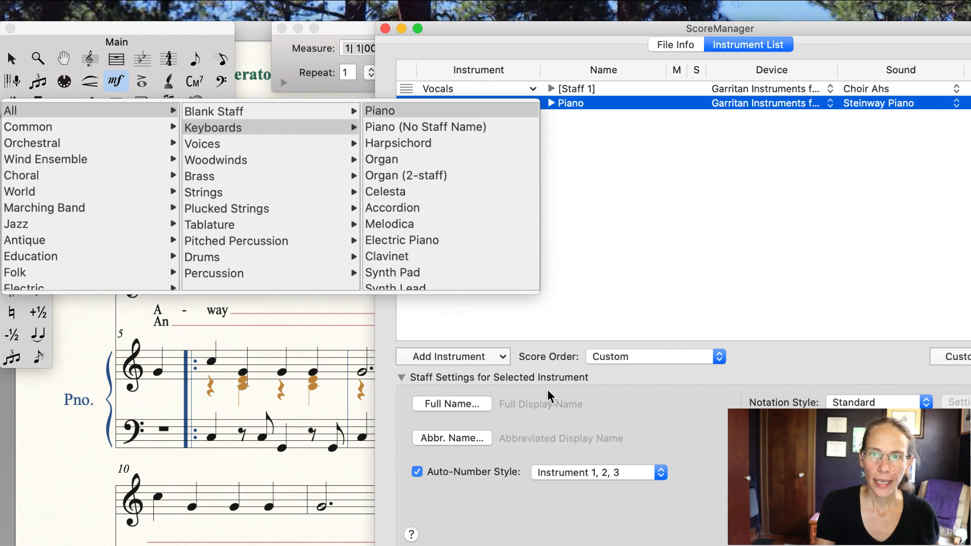
left_click(556, 419)
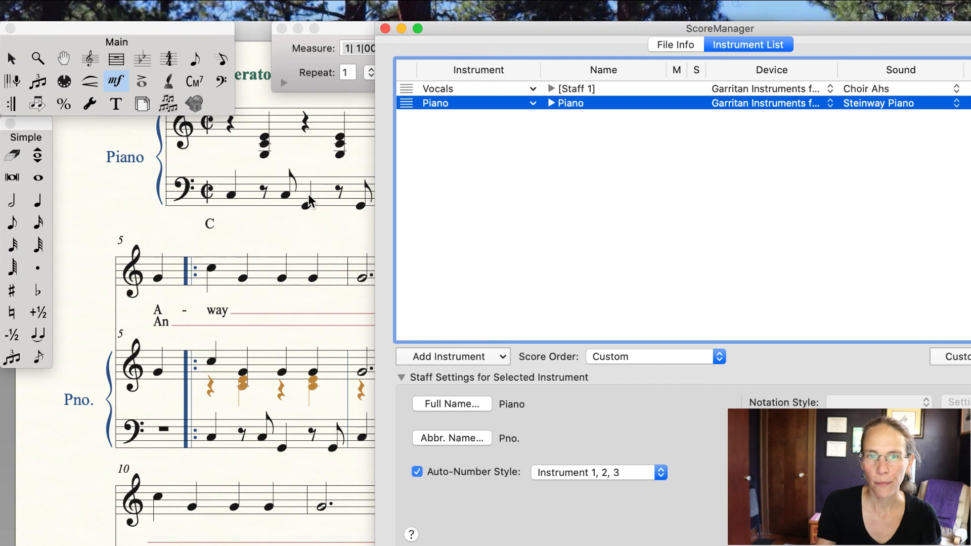
left_click(461, 444)
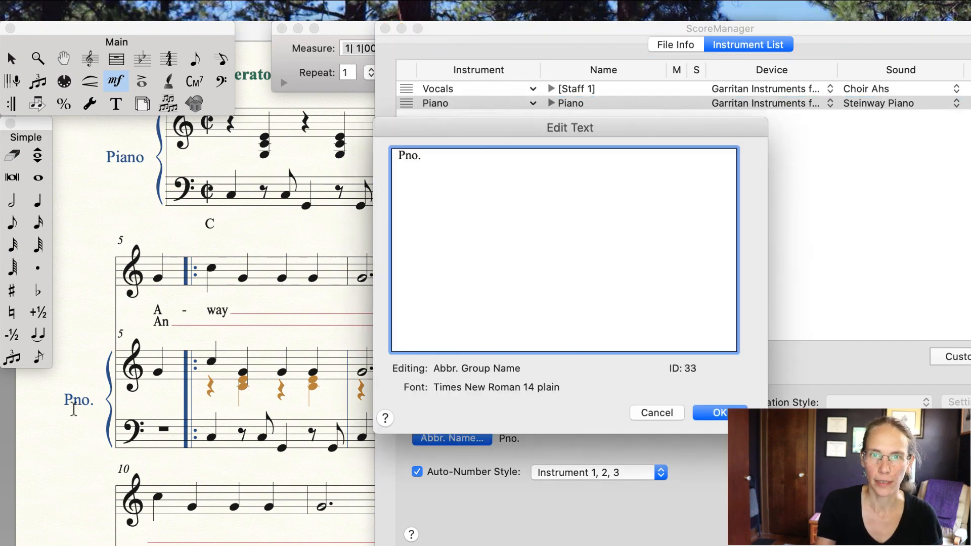
key("BackSpace")
key("BackSpace")
key("BackSpace")
key("BackSpace")
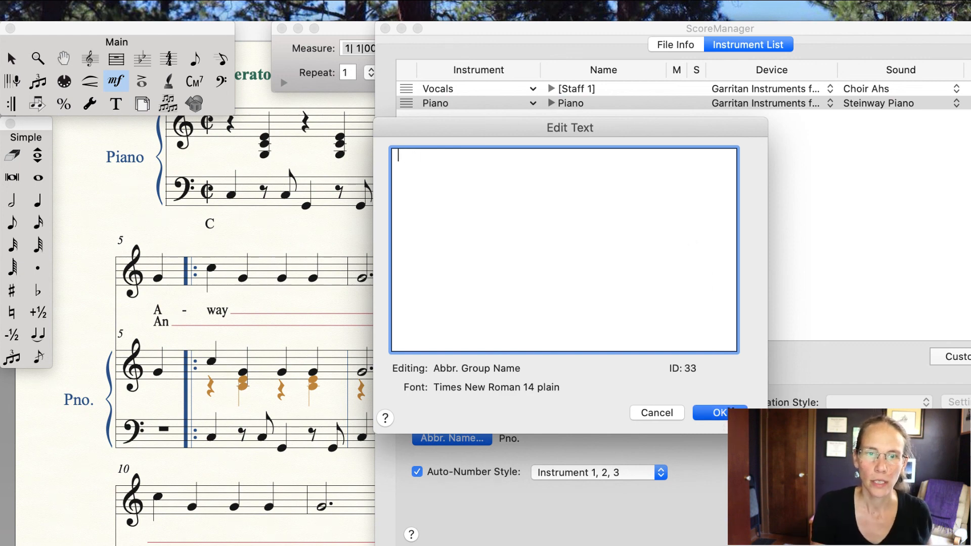
key("Return")
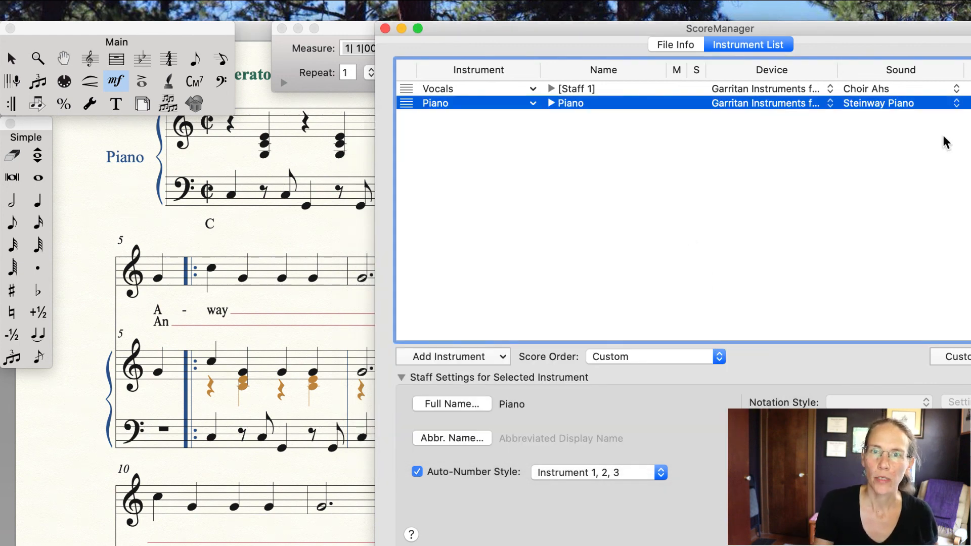
left_click(385, 28)
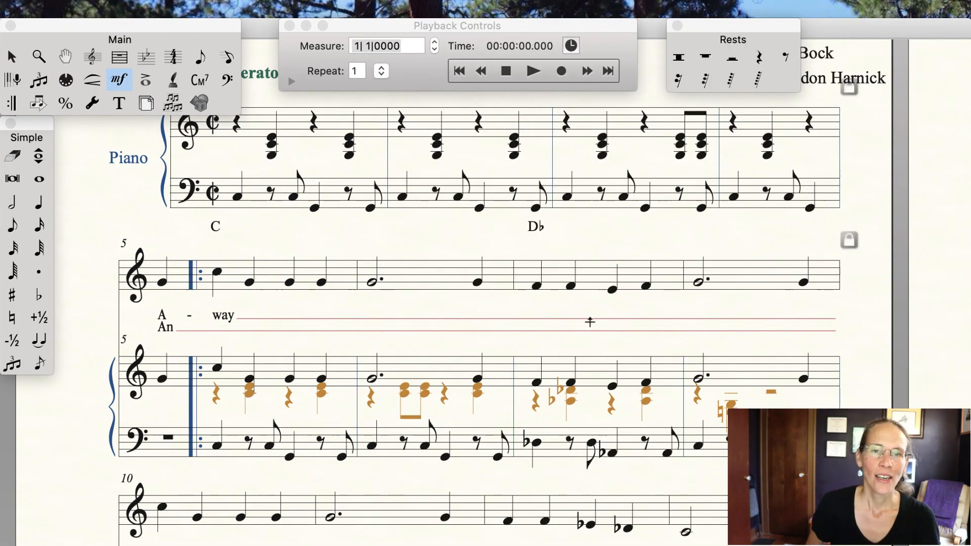
Step: Zoom out to review the page layout of the whole score
scroll(587, 320, "up", 3)
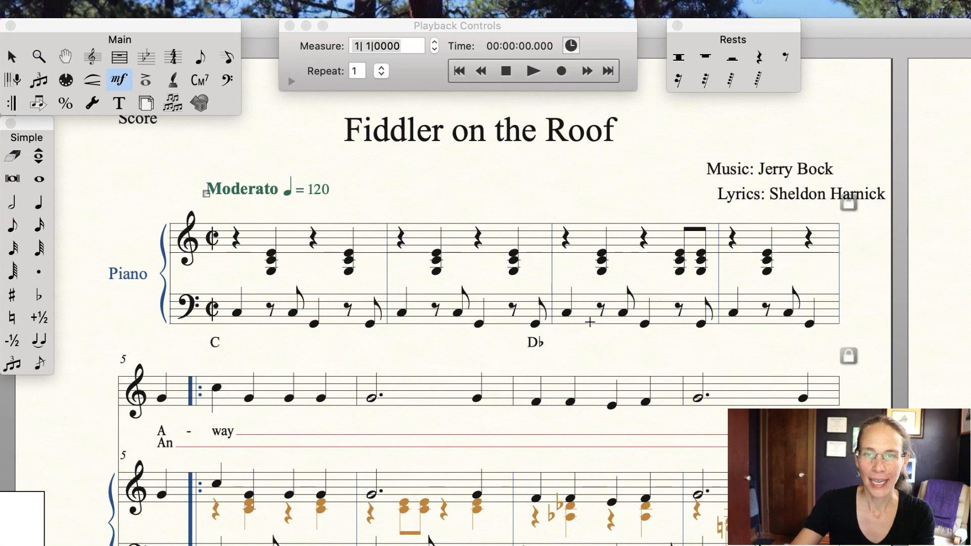
key("super+minus")
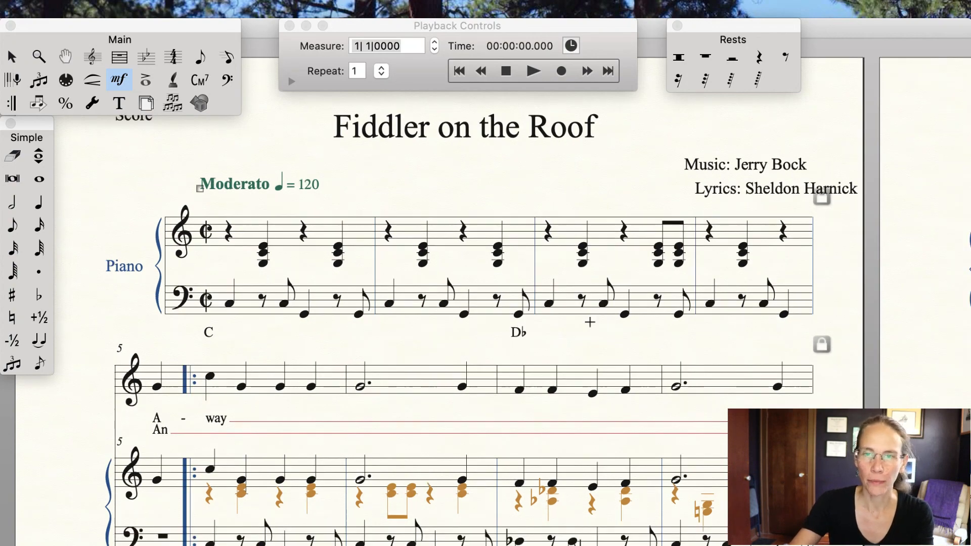
key("super+minus")
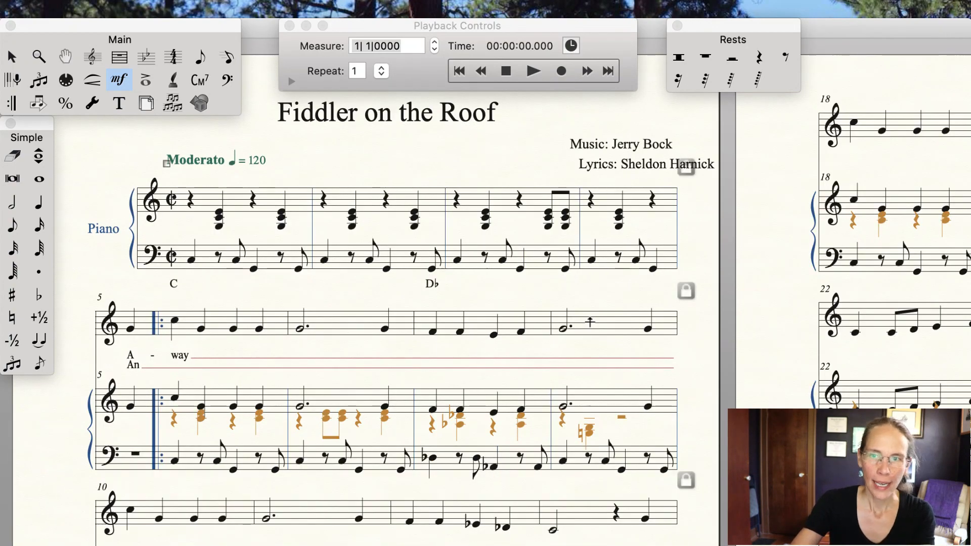
key("super+minus")
key("super+minus")
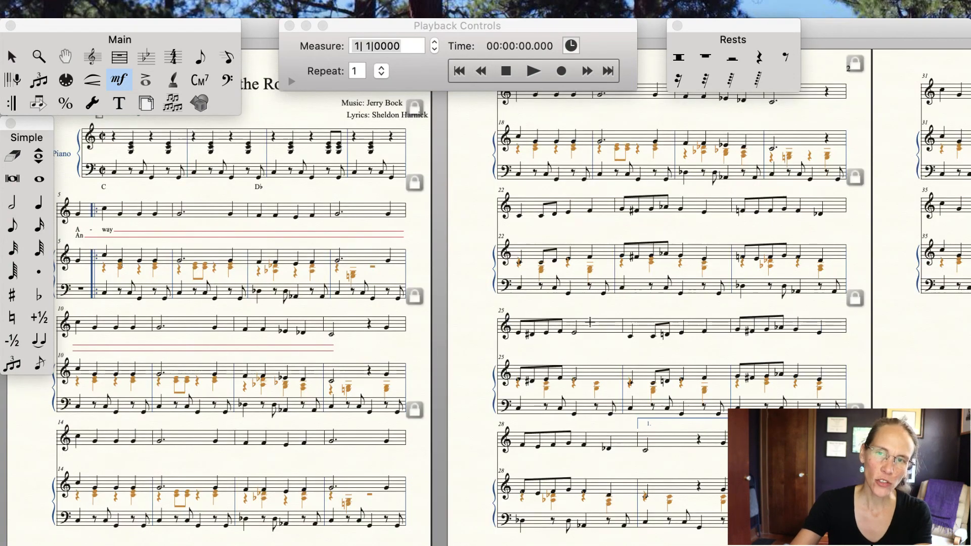
key("super+minus")
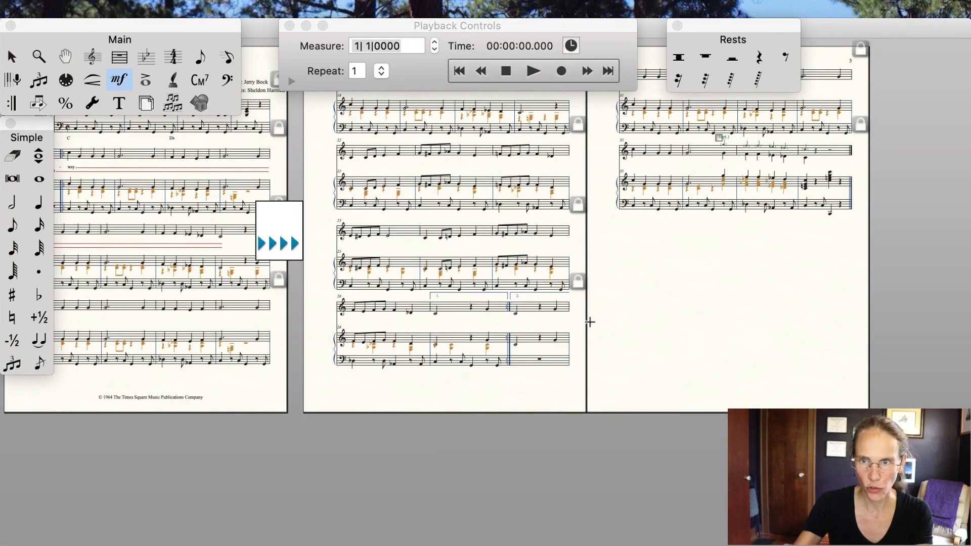
key("super+equal")
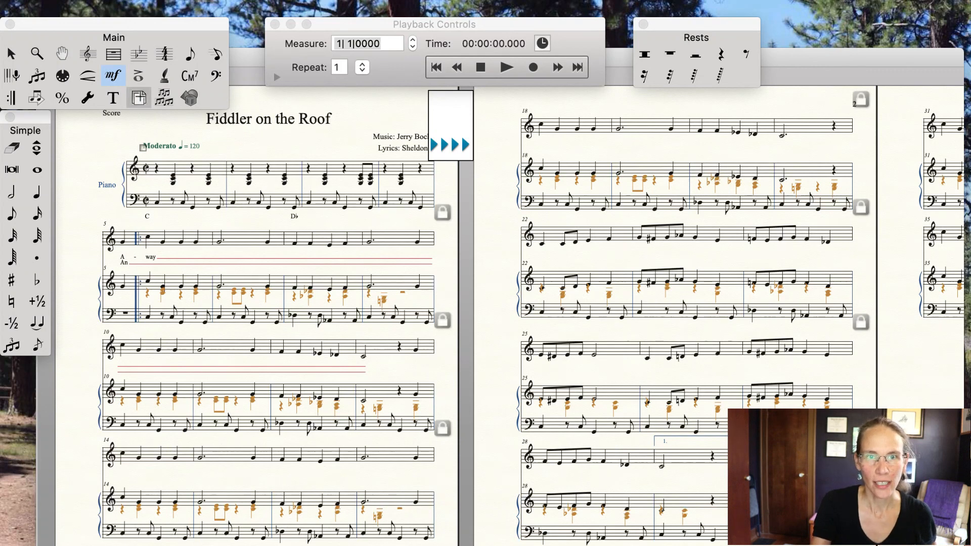
Step: Set the left page margin to 0.5 for all pages
left_click(139, 99)
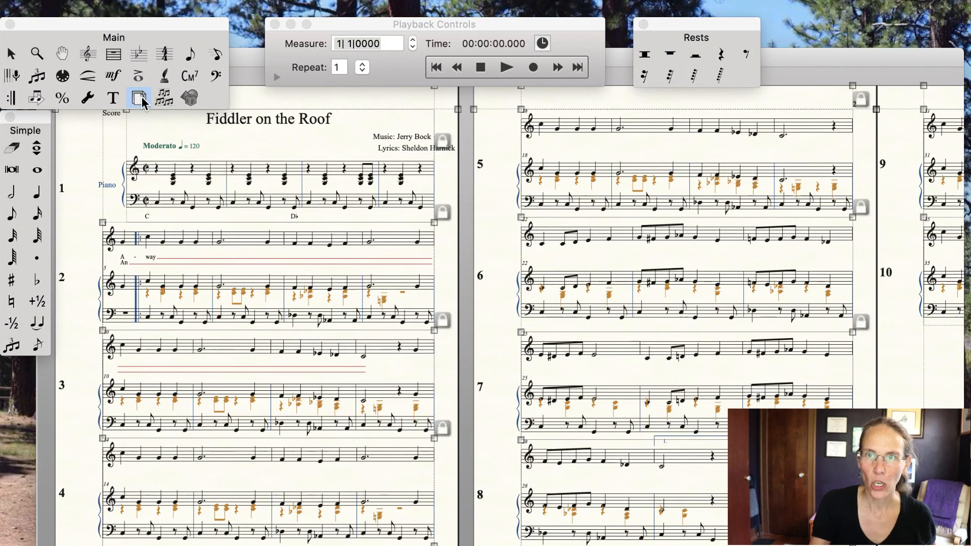
left_click(567, 11)
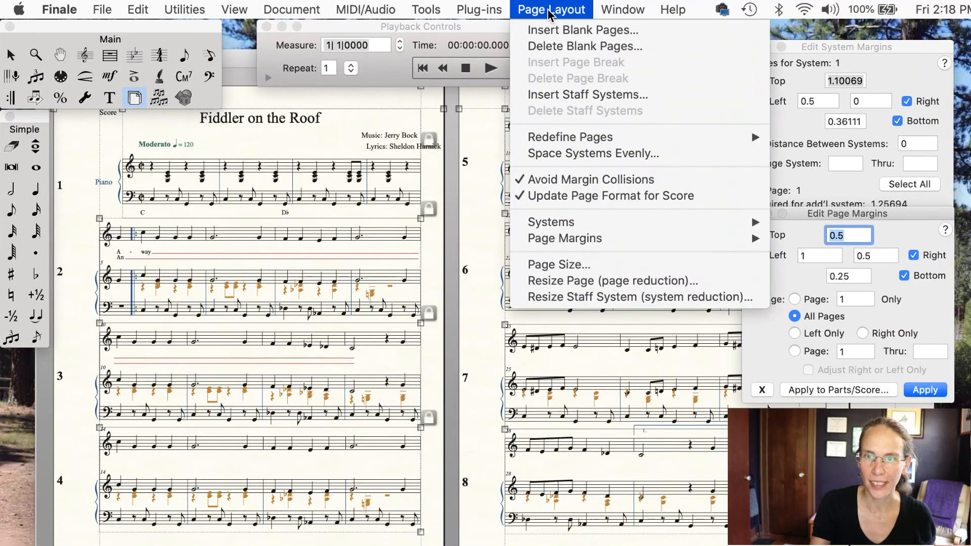
mouse_move(568, 232)
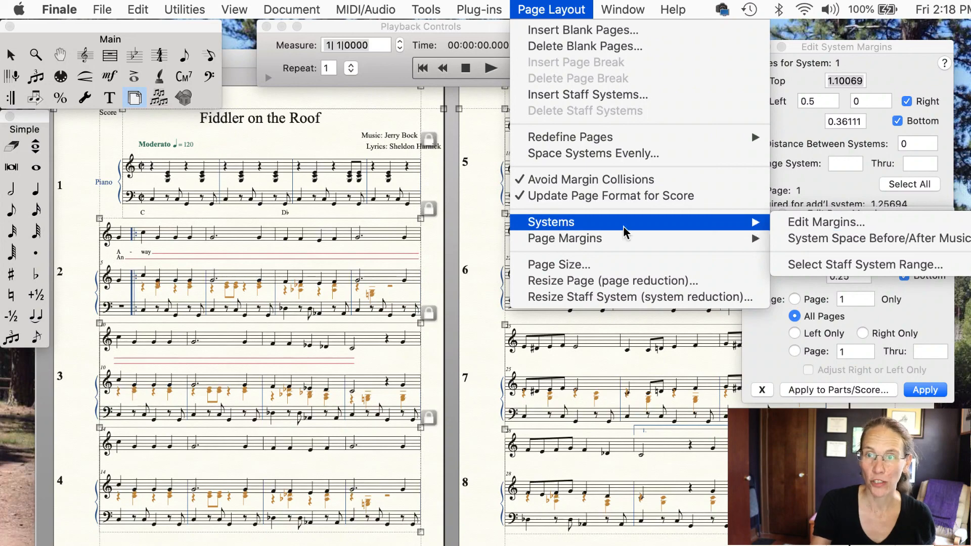
mouse_move(610, 244)
left_click(842, 238)
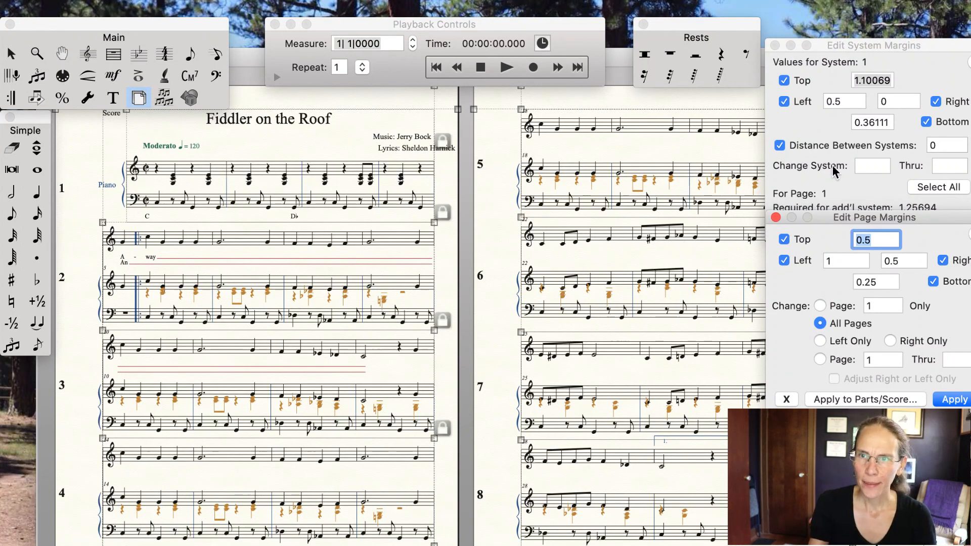
left_click(842, 260)
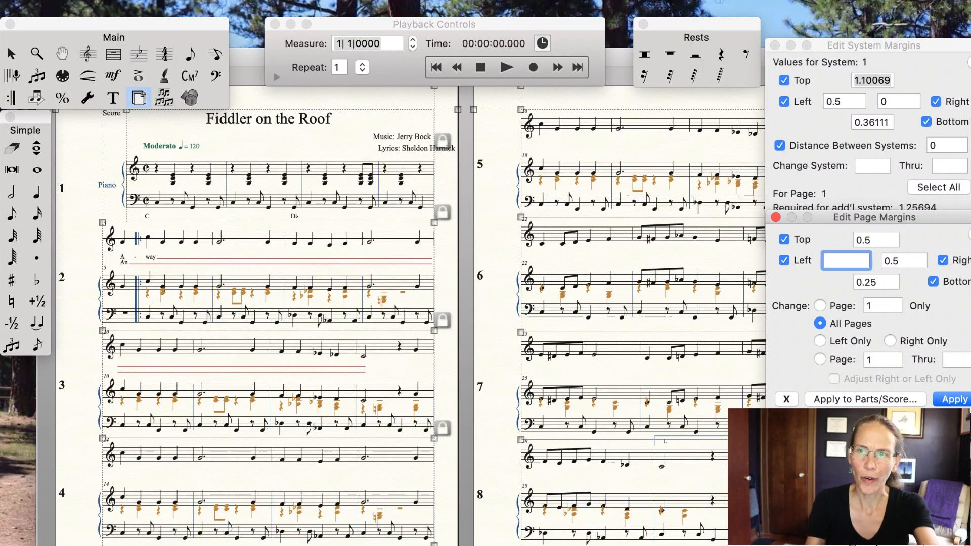
type(".")
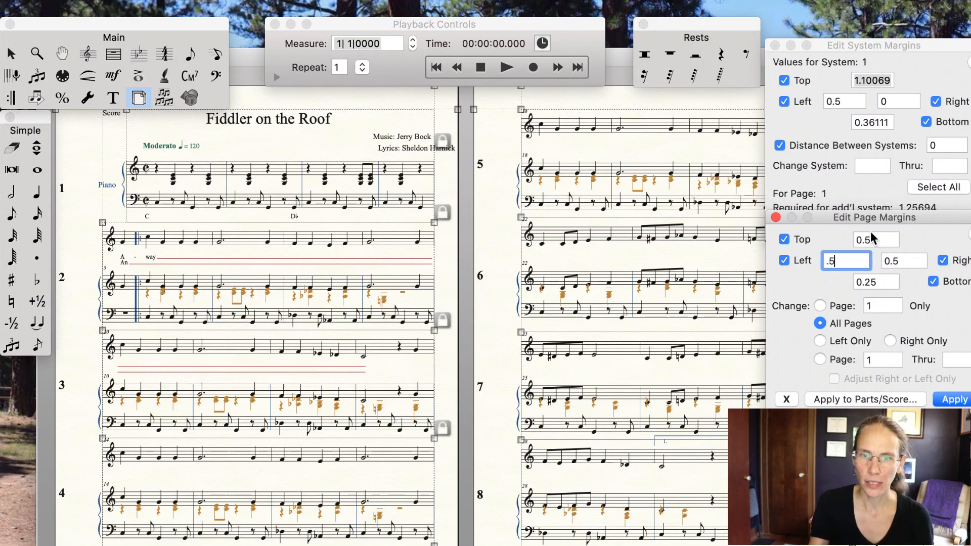
type("5")
left_click(884, 283)
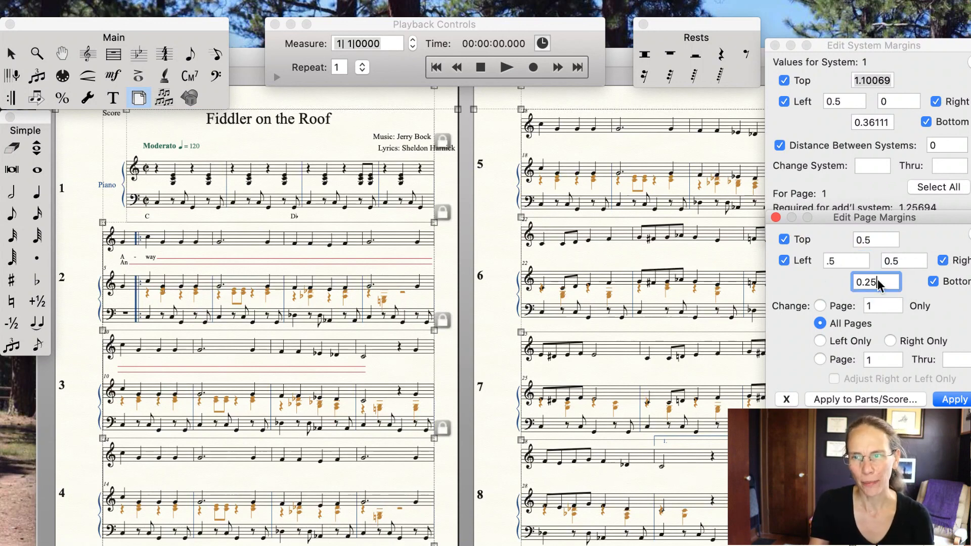
left_click(954, 400)
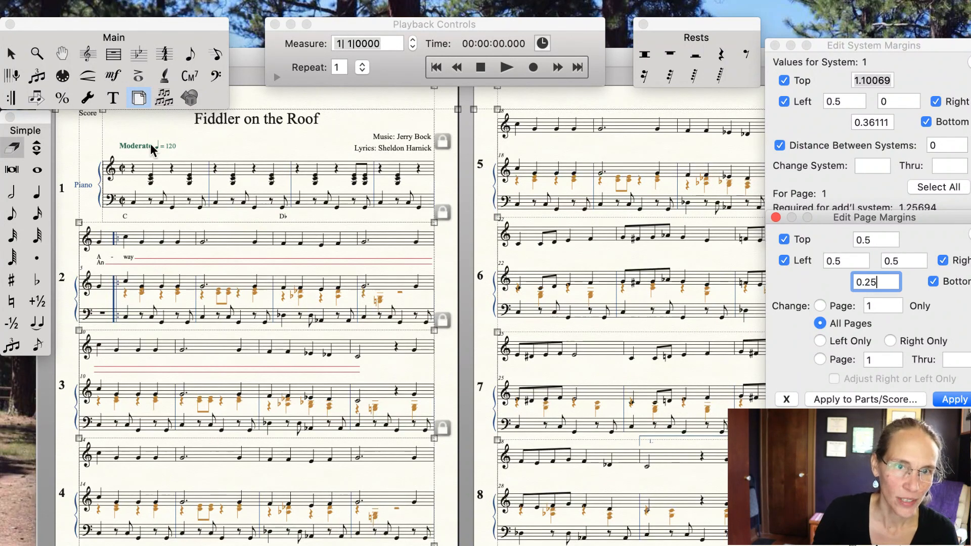
Step: Resize the pages of the score to 90%
left_click(60, 98)
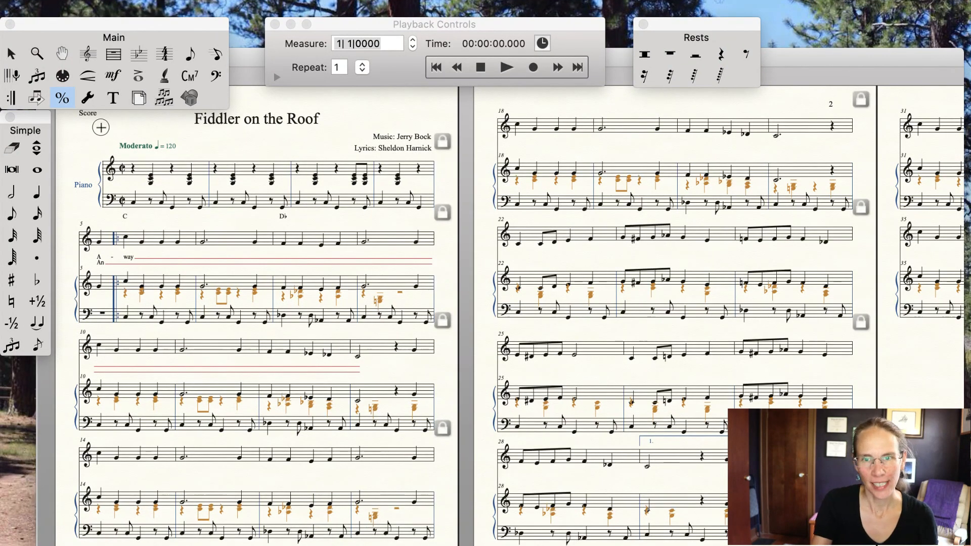
left_click(102, 127)
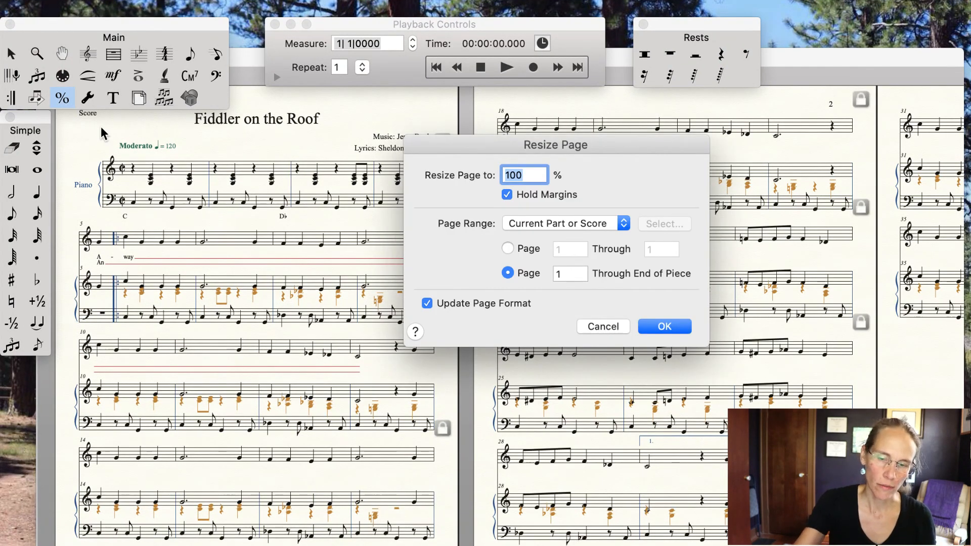
type("90")
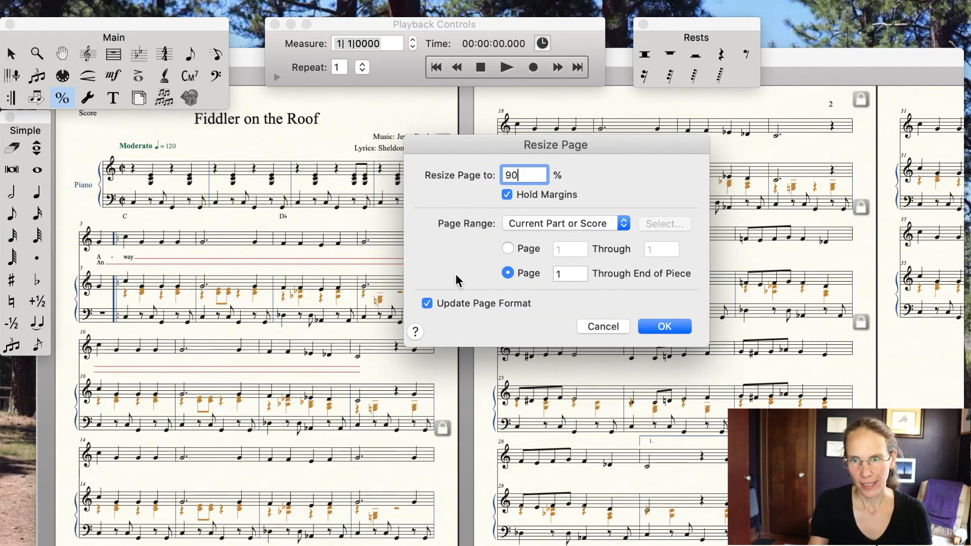
left_click(675, 326)
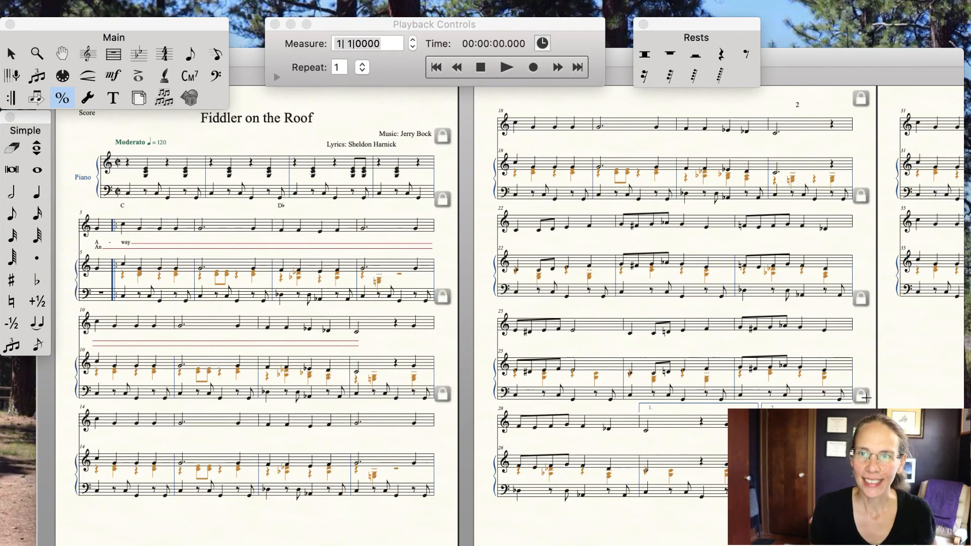
scroll(866, 398, "right", 10)
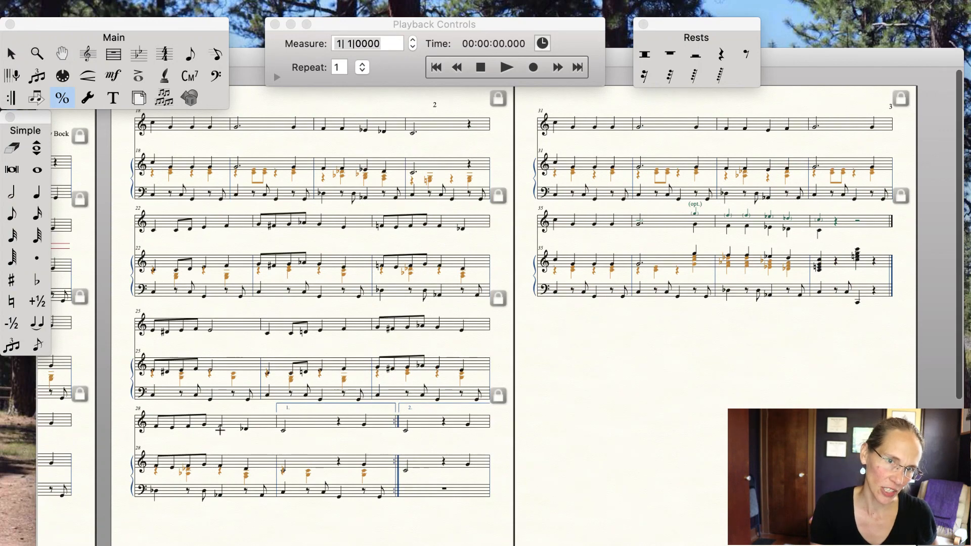
Step: Set the first system's top margin to 0.75 and bottom margin to 0.3, applying to system 1 through 1
scroll(219, 431, "left", 10)
scroll(157, 469, "down", 2)
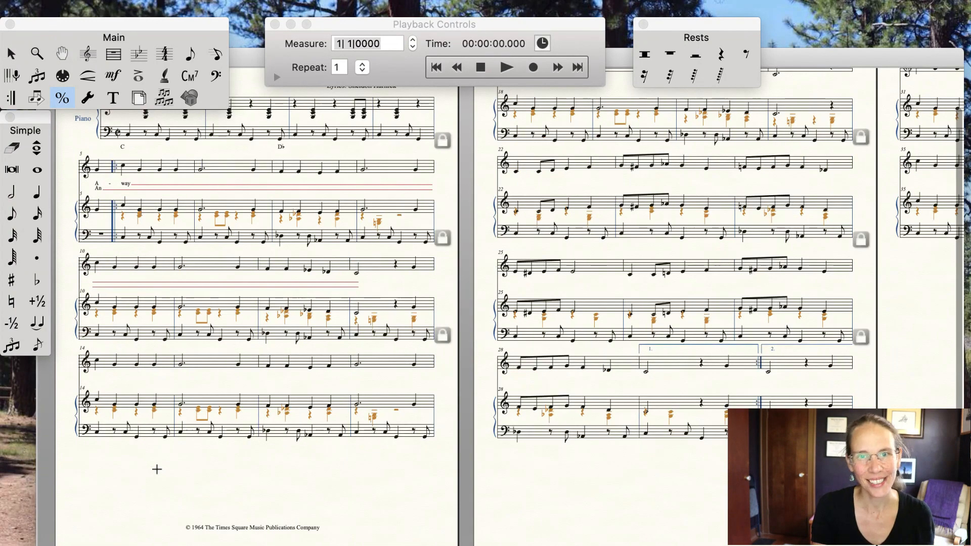
scroll(359, 468, "up", 2)
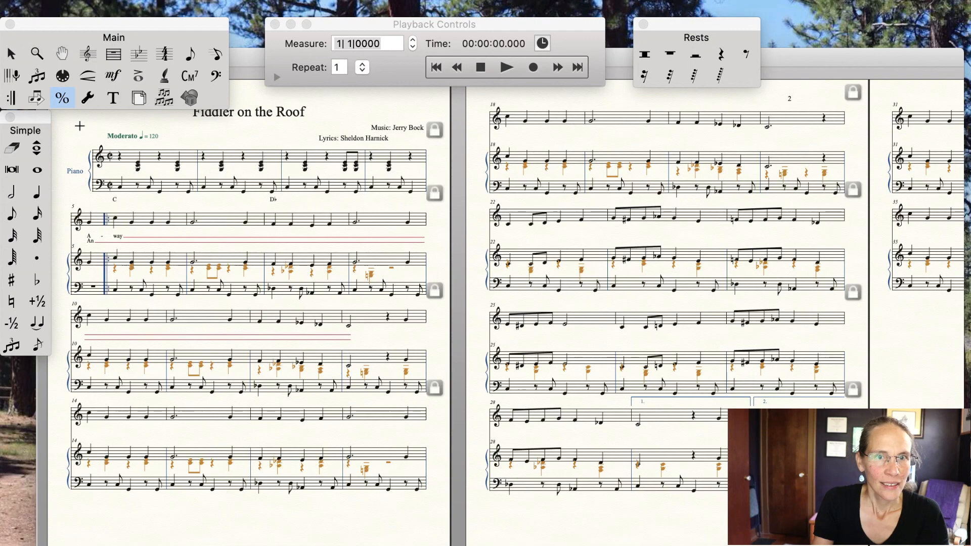
left_click(139, 97)
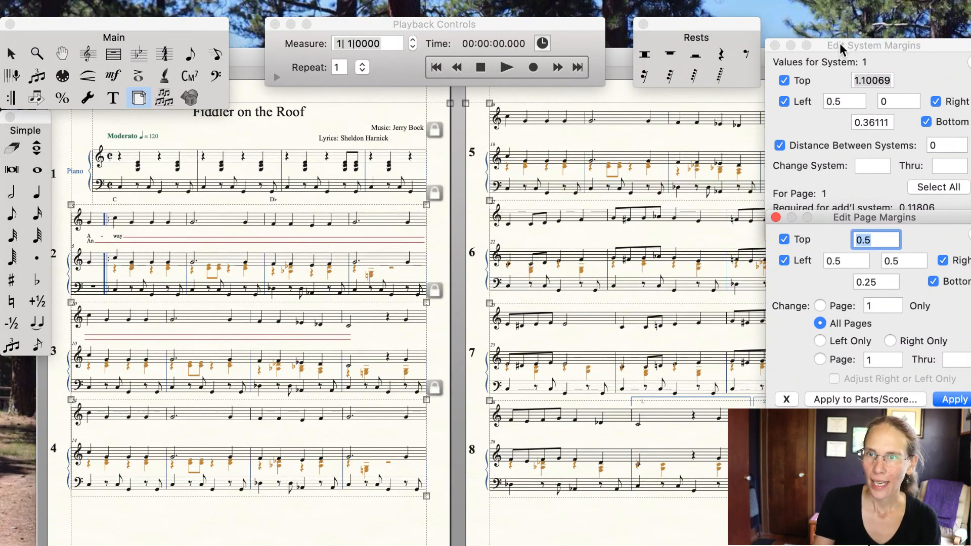
left_click(908, 44)
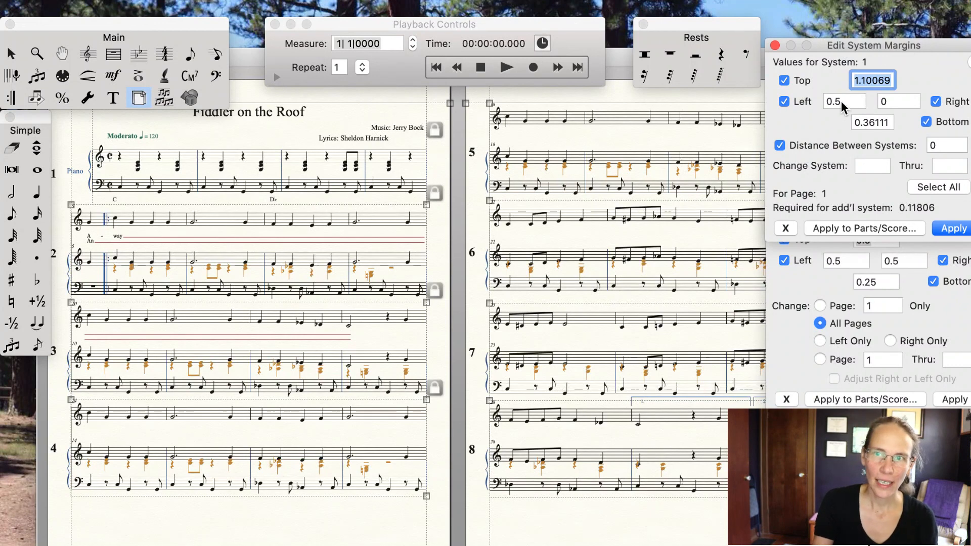
left_click(870, 166)
type("1")
left_click(957, 166)
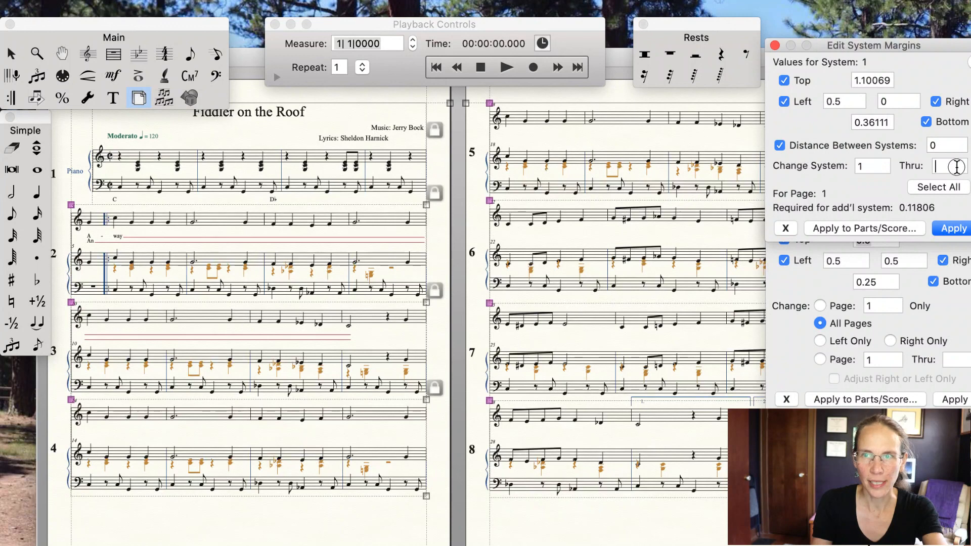
type("1")
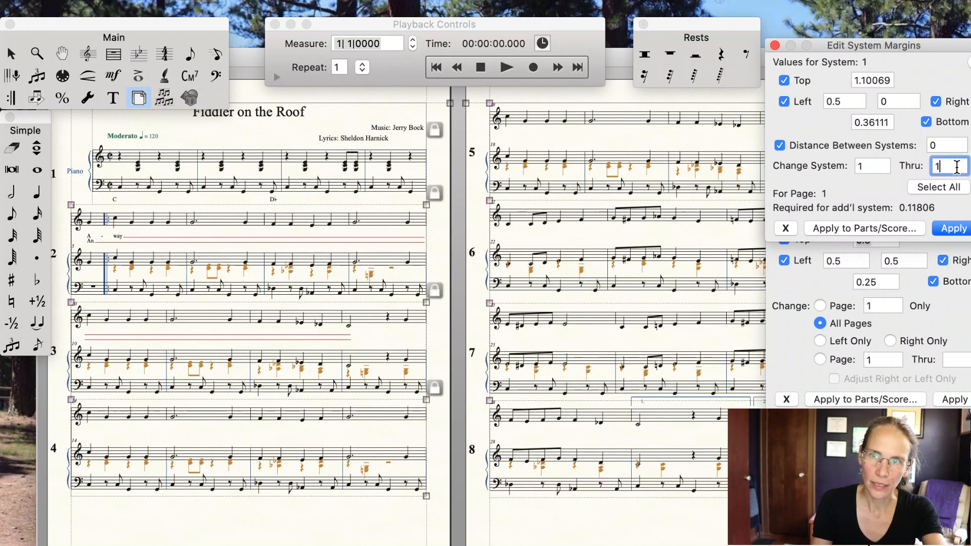
left_click(860, 79)
left_click_drag(859, 80, 912, 80)
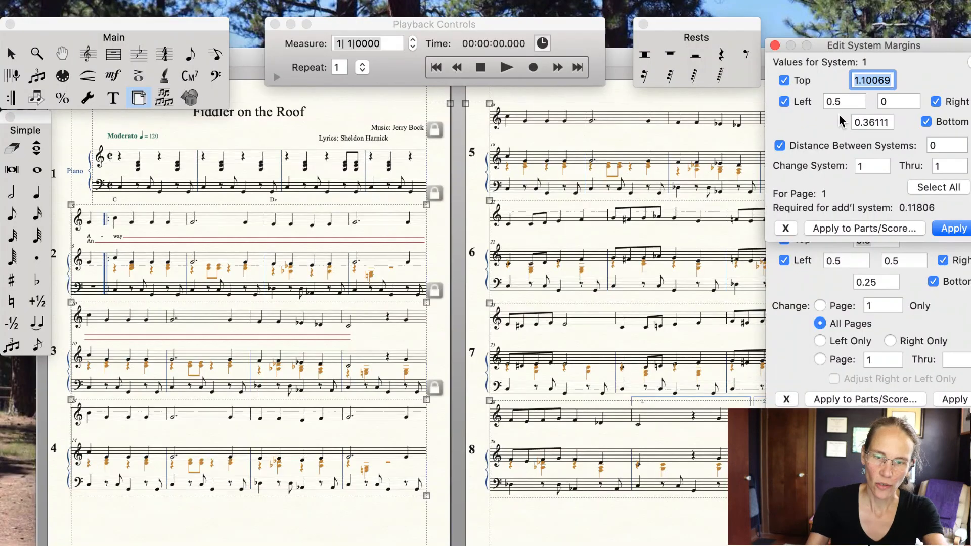
type(".")
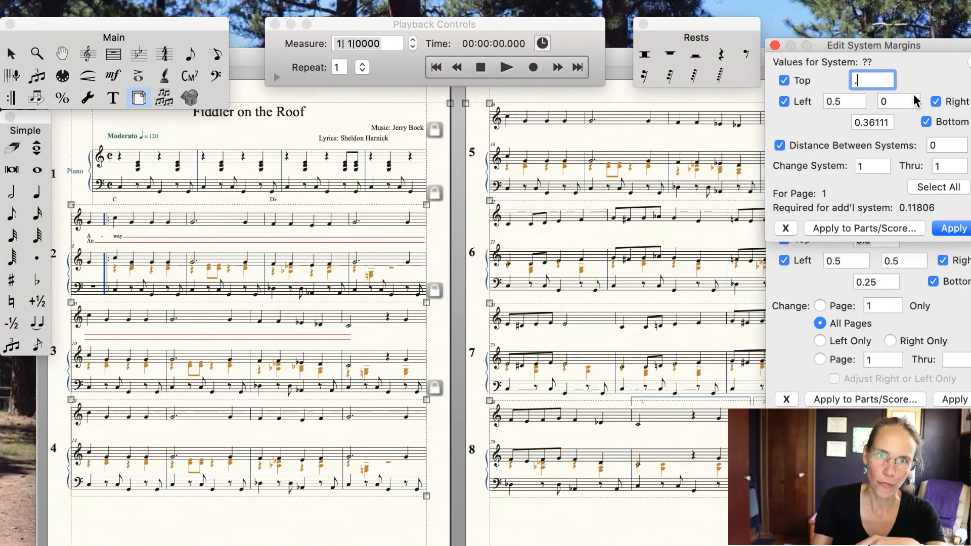
type("75")
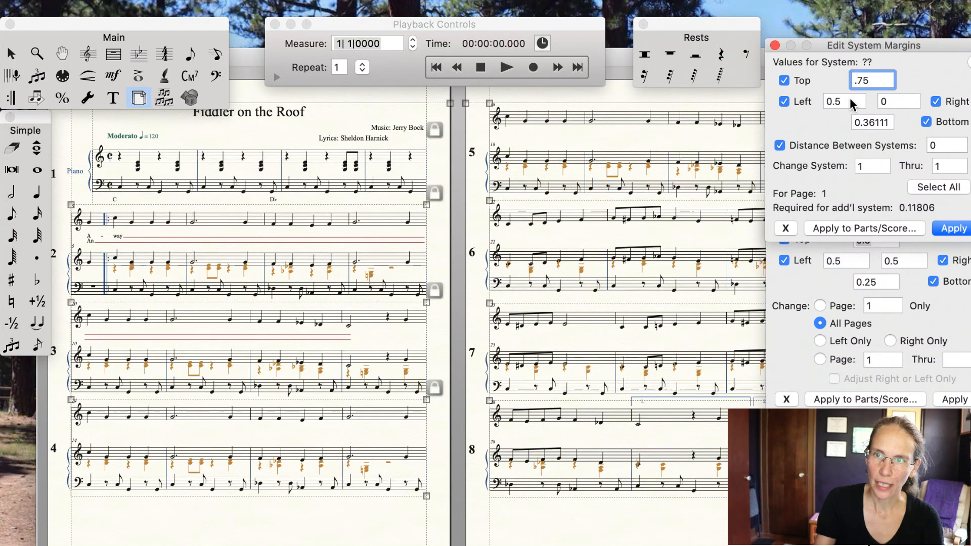
double_click(870, 122)
type("0.3")
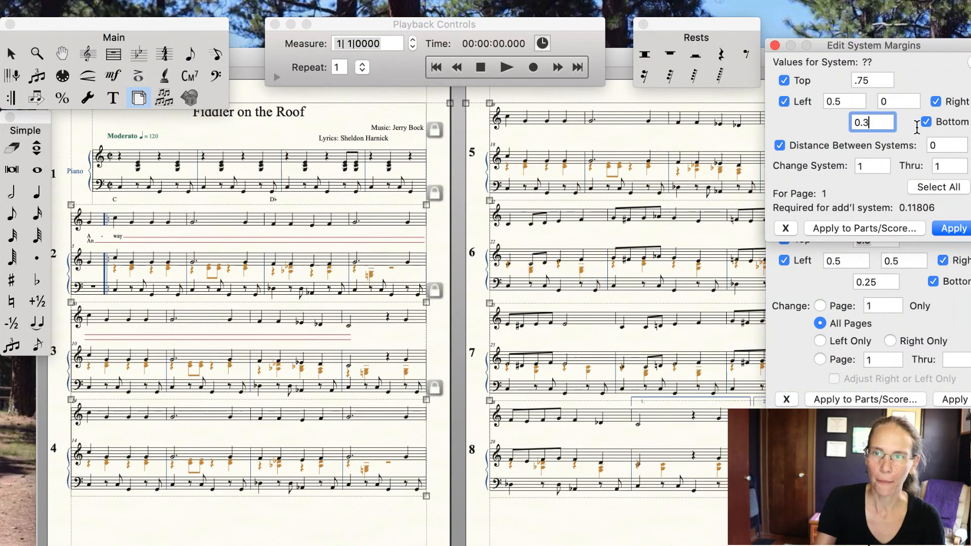
left_click(953, 229)
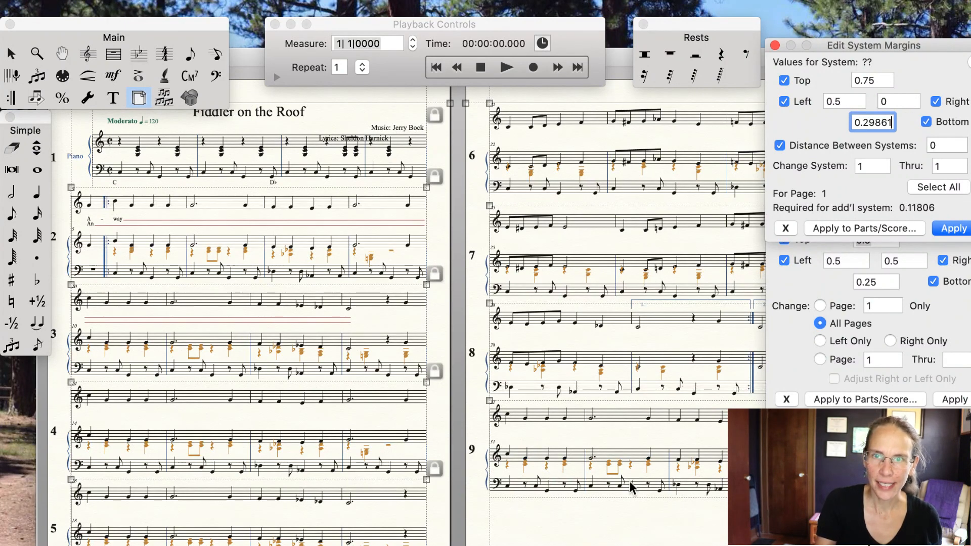
Step: Nudge the Piano's bass staff slightly upward in every system with the Staff tool
scroll(631, 488, "right", 5)
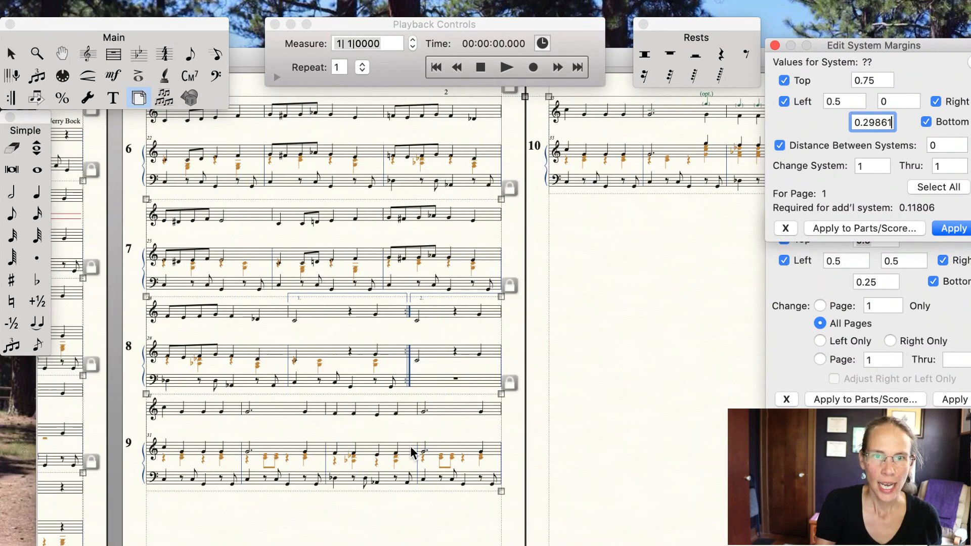
scroll(412, 451, "left", 5)
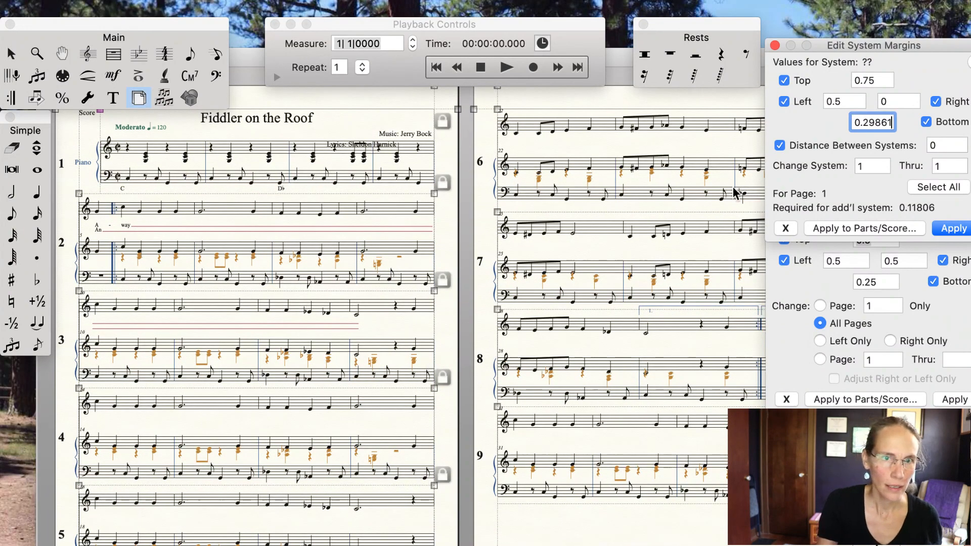
left_click(88, 60)
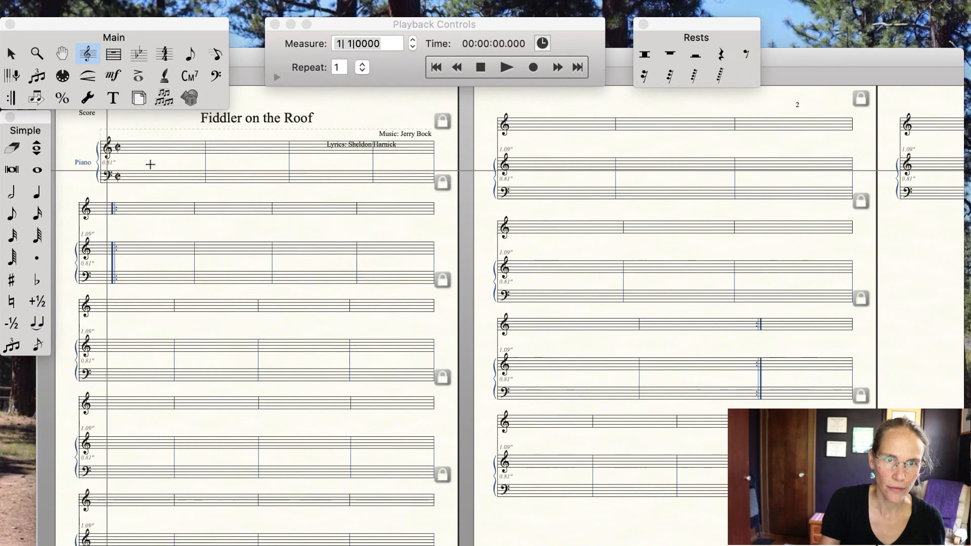
left_click(109, 174)
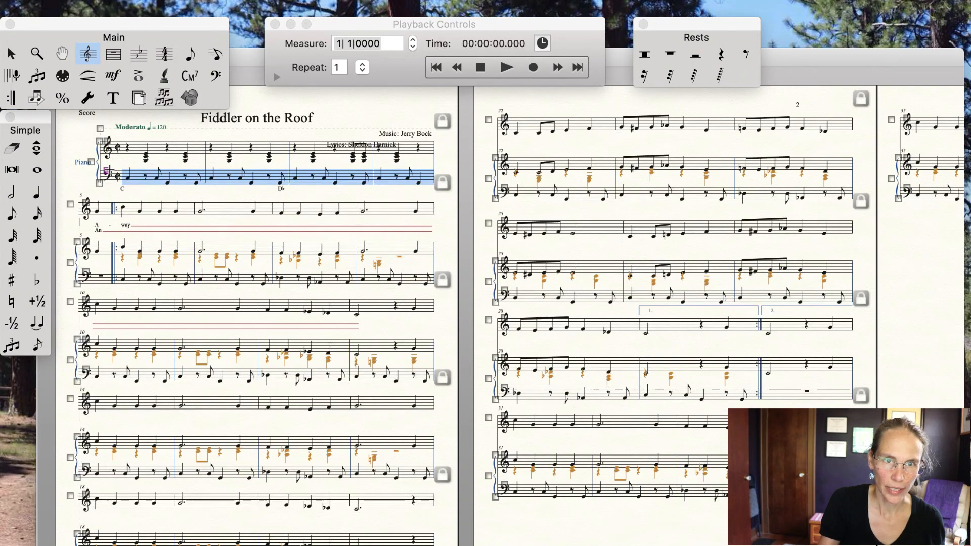
left_click_drag(107, 172, 109, 168)
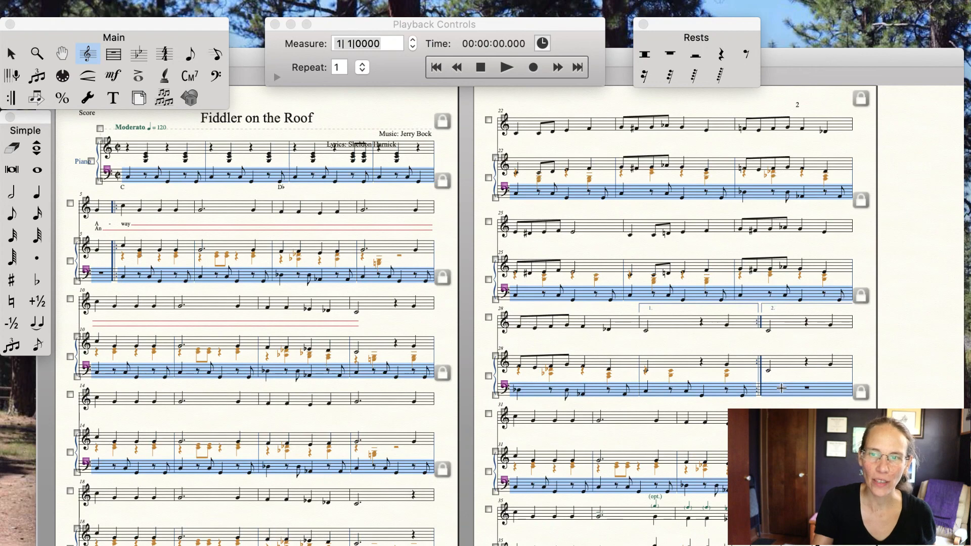
scroll(782, 388, "down", 5)
scroll(781, 388, "up", 5)
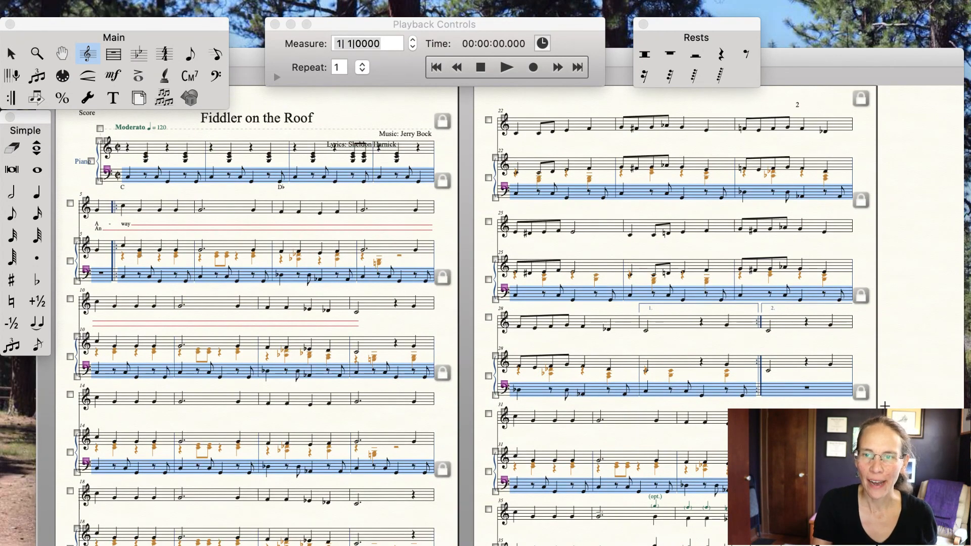
scroll(880, 394, "down", 5)
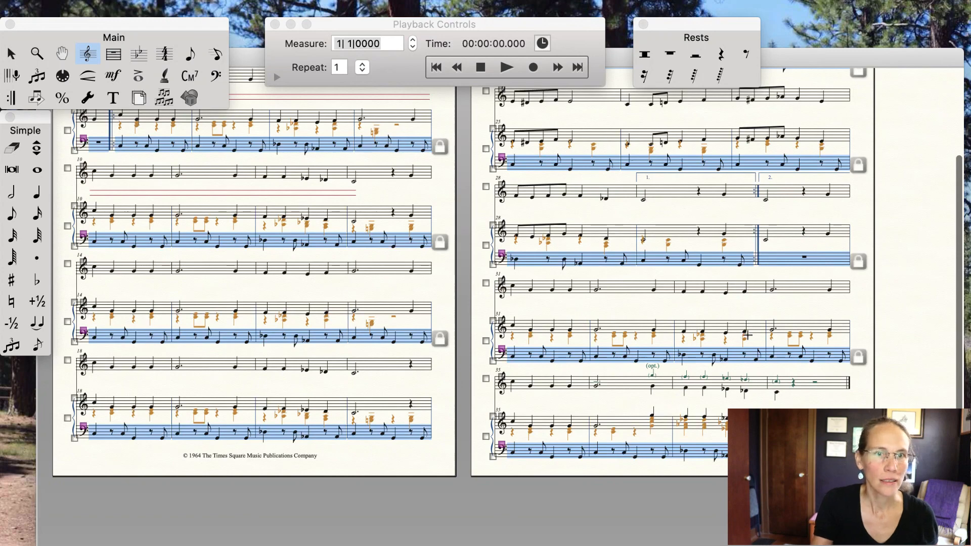
left_click(11, 54)
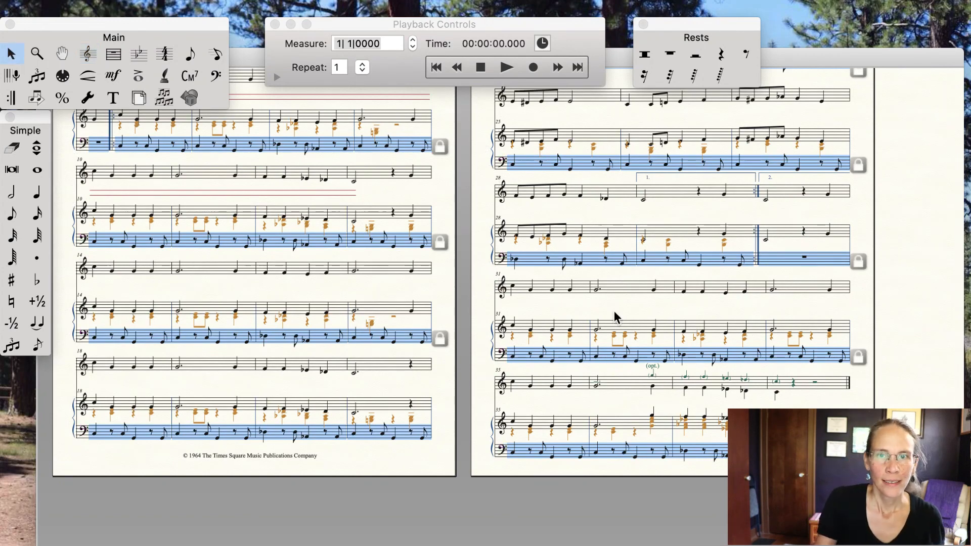
Step: Move the title and the Music and Lyrics credits upward so they clear the first system
scroll(614, 311, "up", 3)
left_click_drag(404, 134, 409, 122)
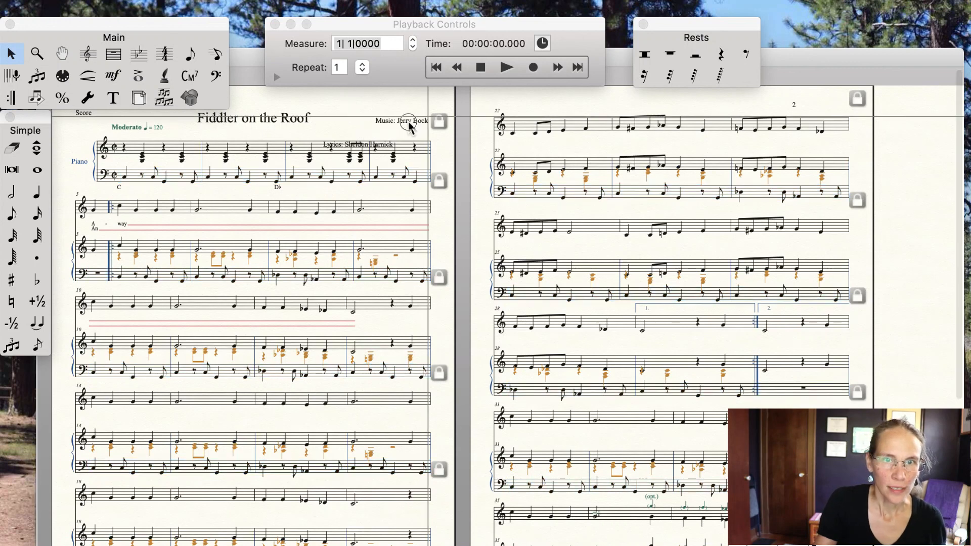
left_click_drag(269, 121, 269, 113)
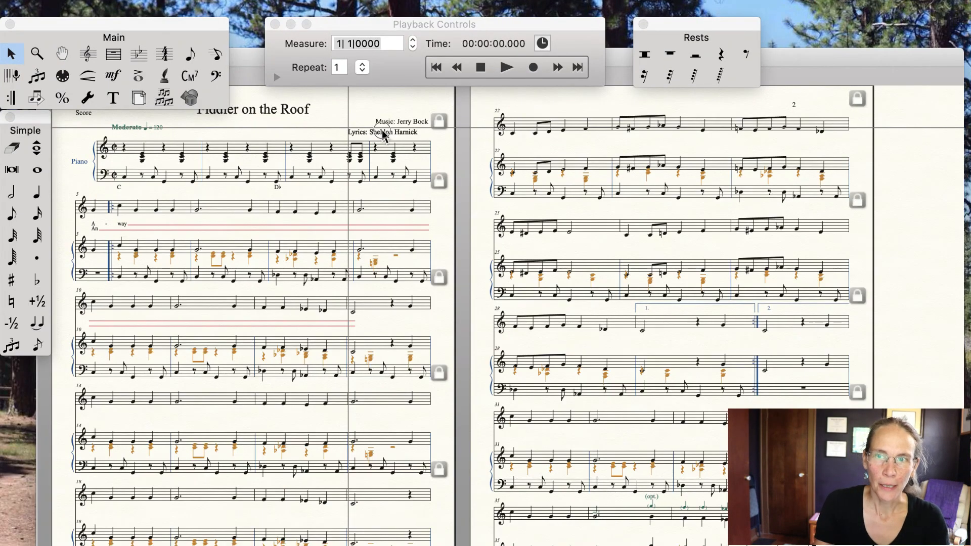
left_click_drag(383, 131, 395, 134)
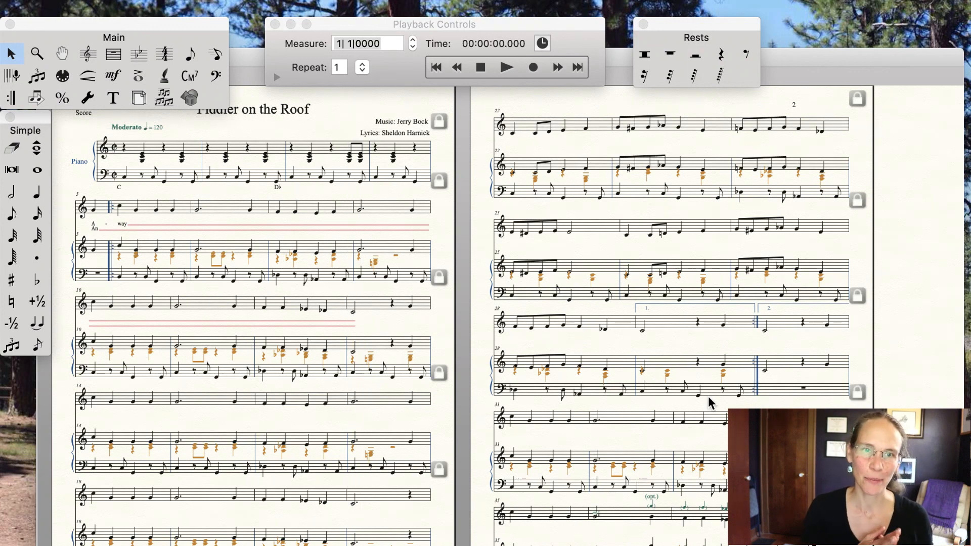